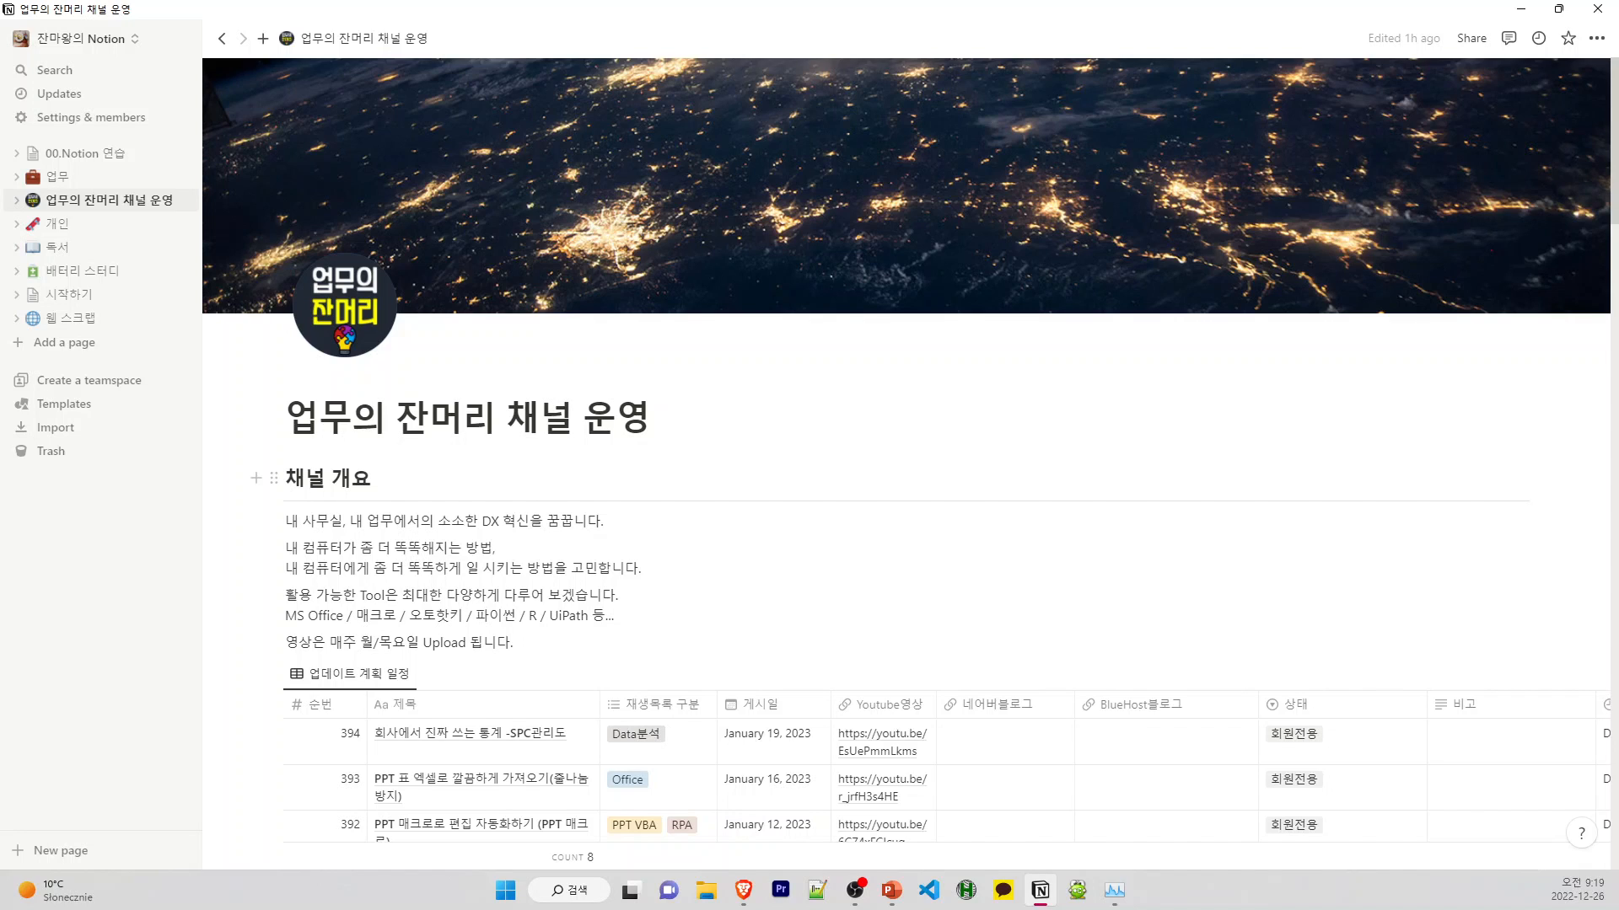
View the Turn into options for the first paragraph under the 채널 개요 heading without changing its block type
click(286, 521)
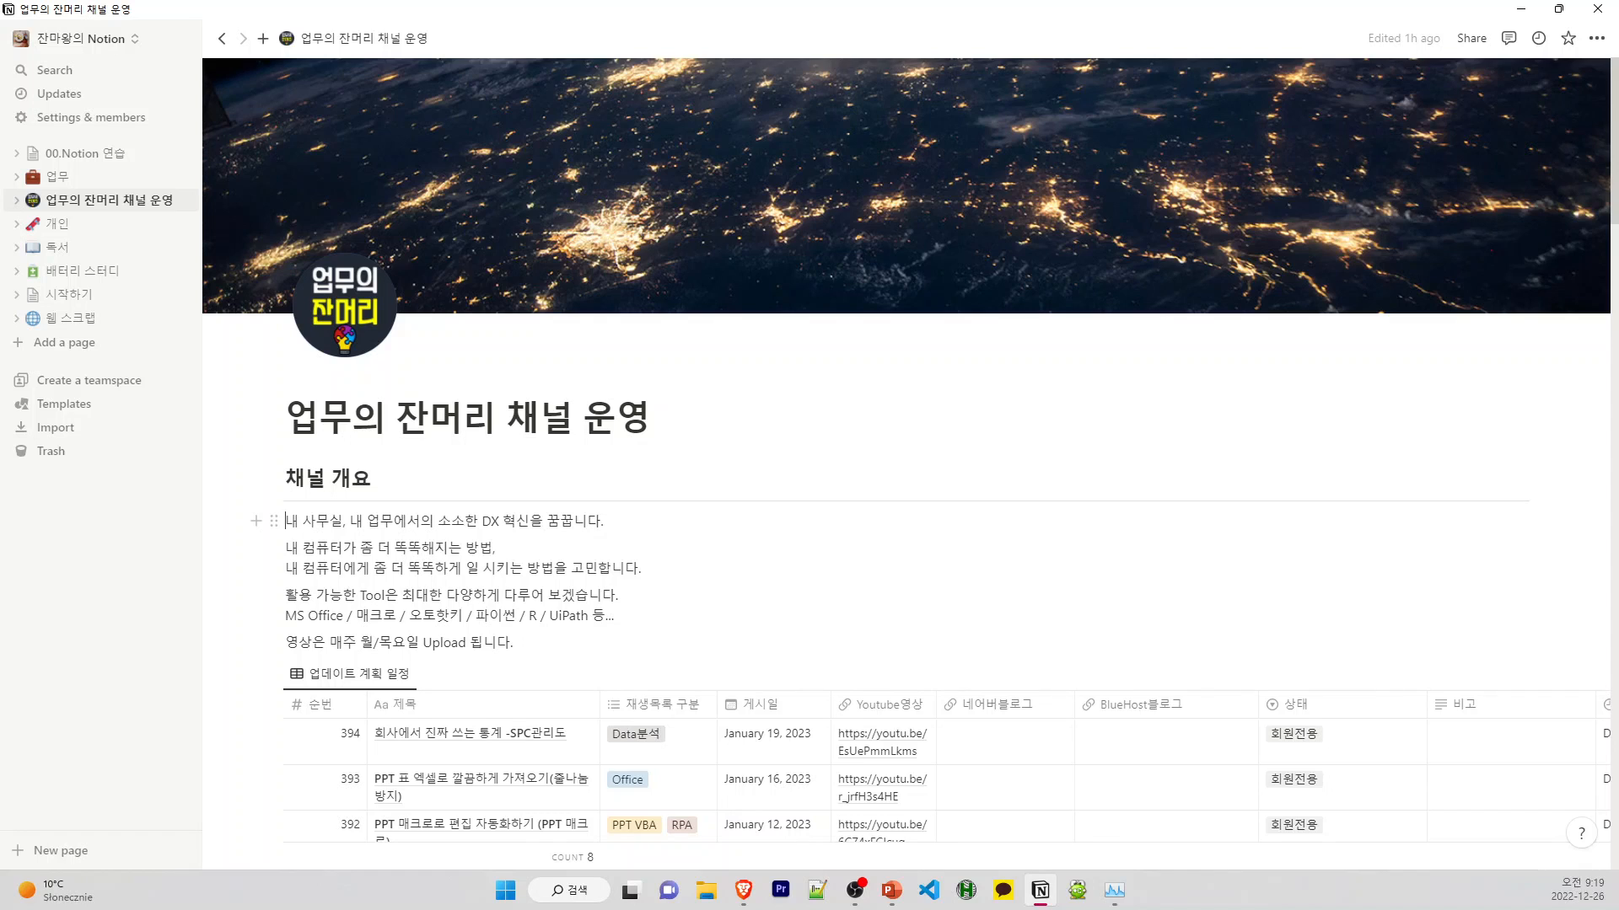
click(277, 521)
mouse_move(213, 479)
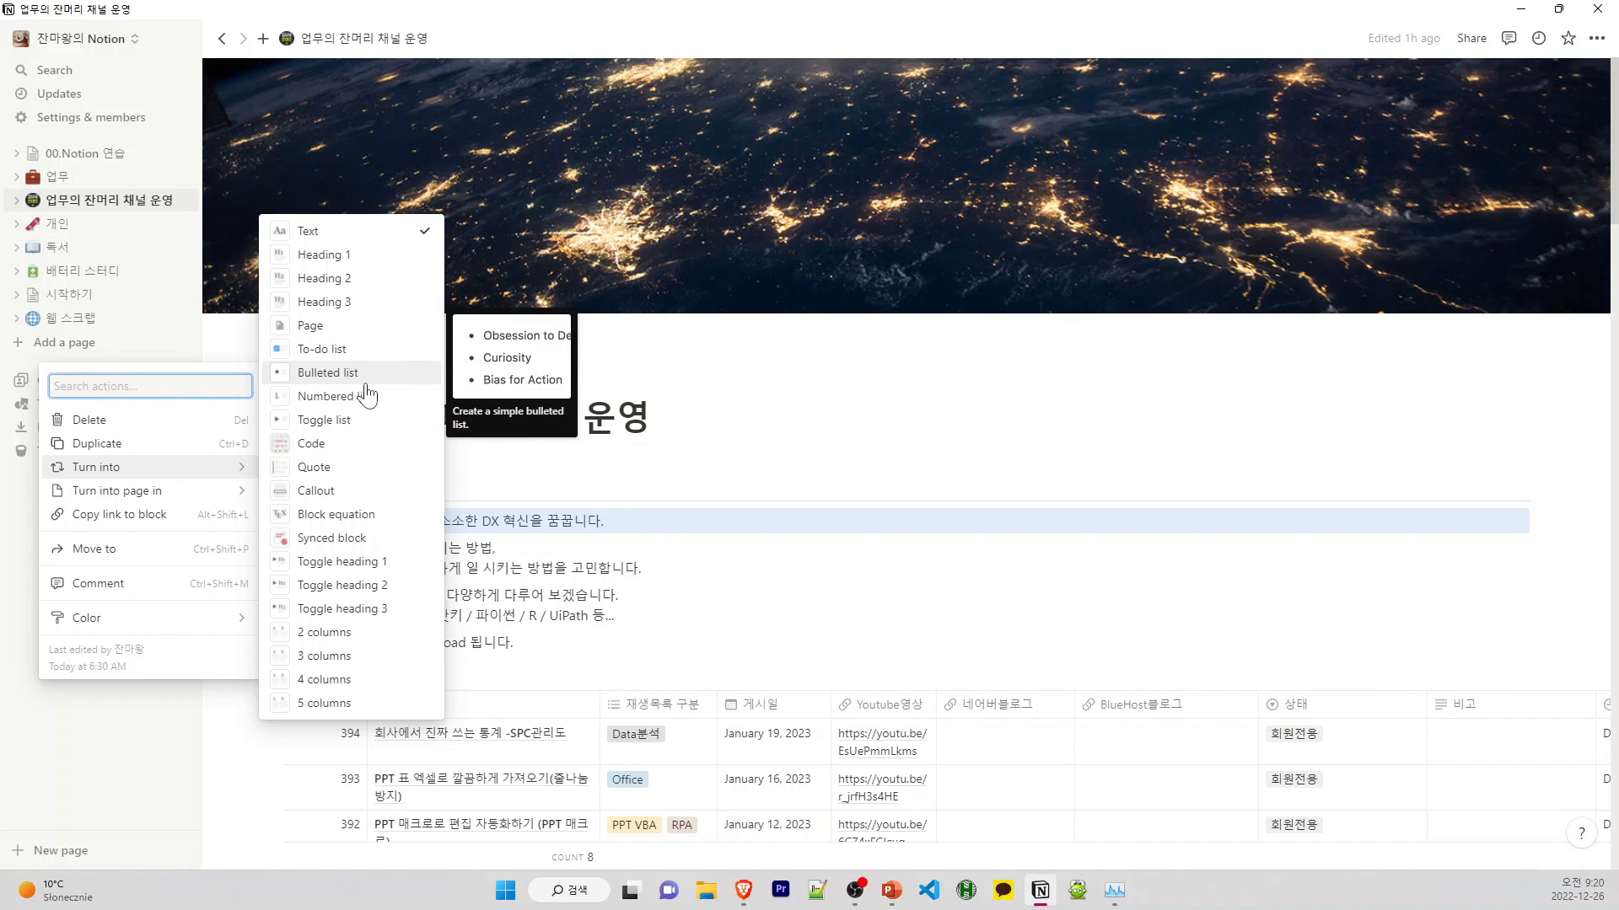
click(633, 552)
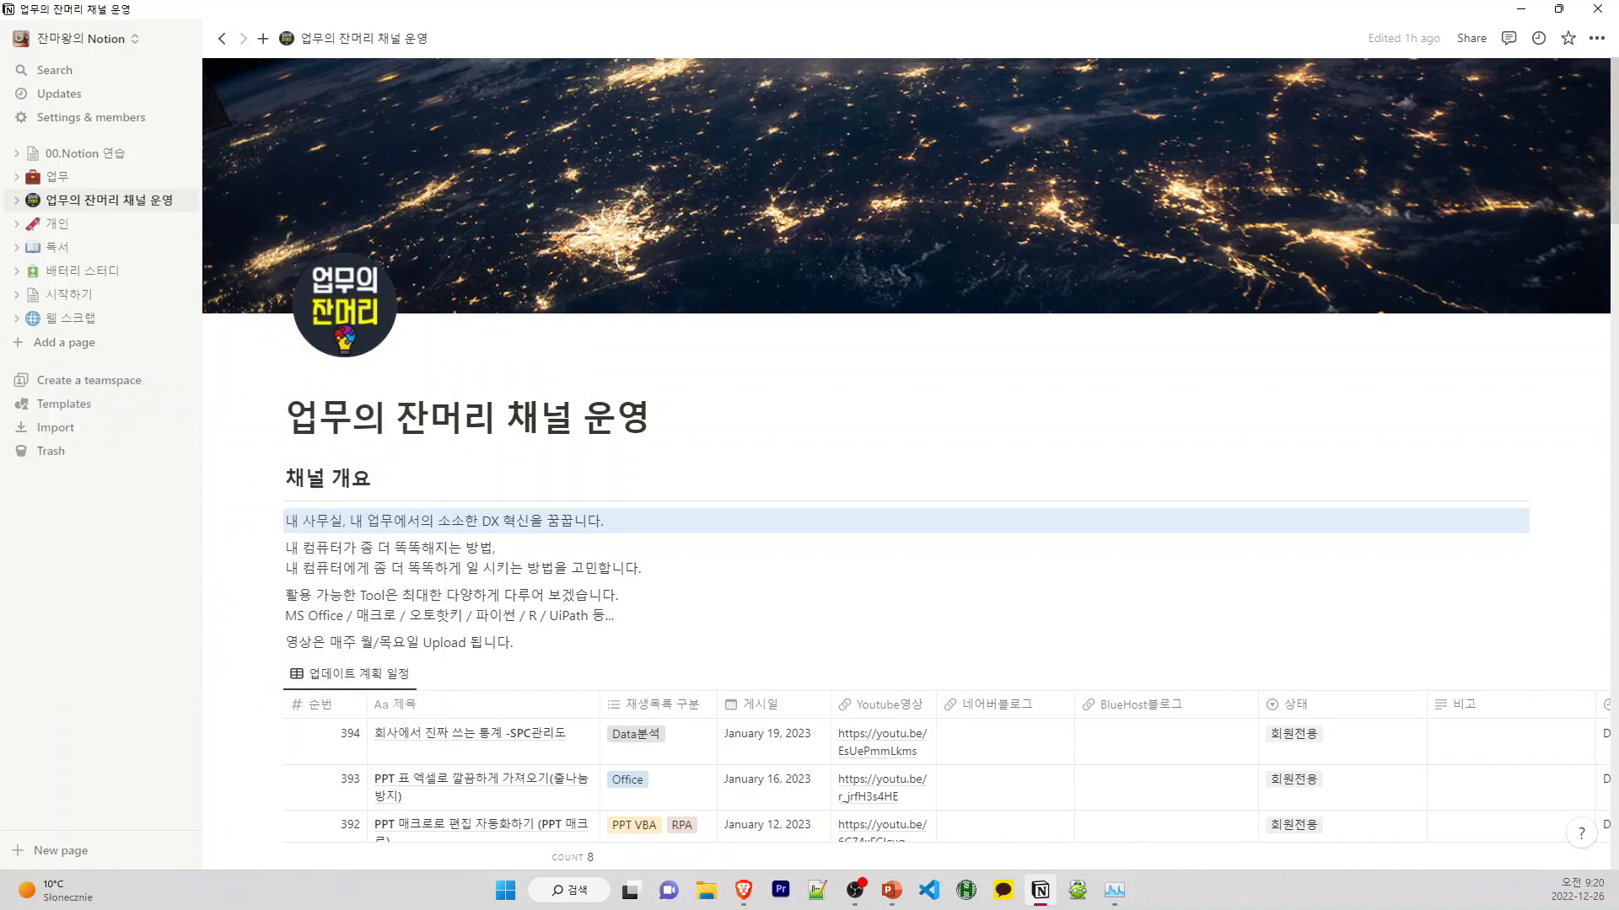
click(633, 552)
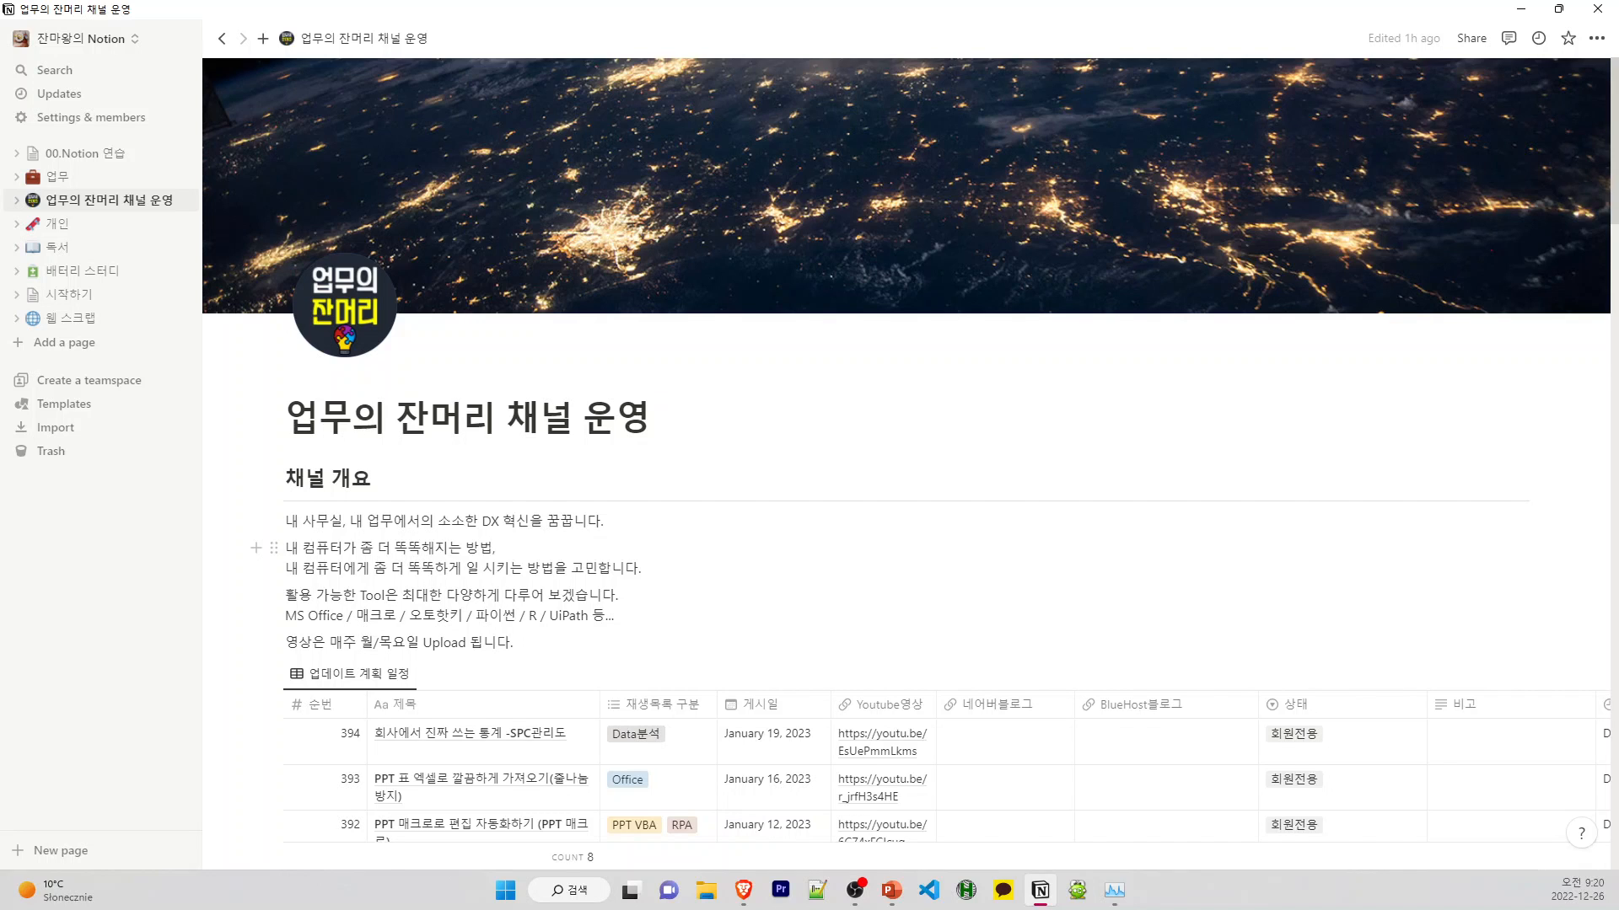
scroll(540, 548, down, 3)
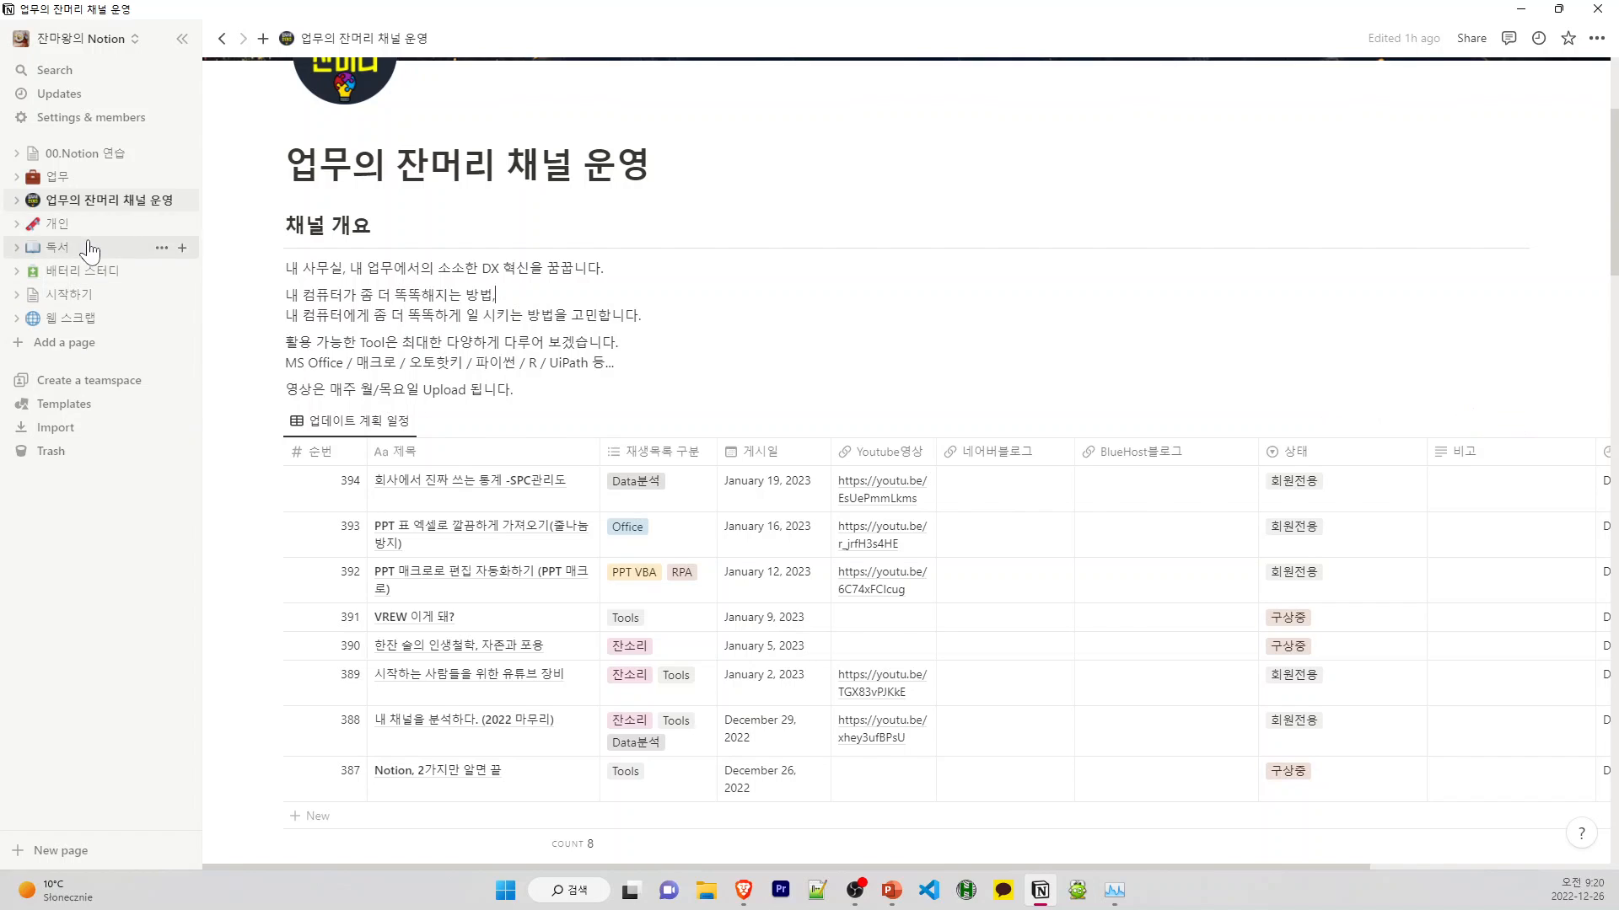
Create a new page titled "제목" and bring up the block command list in its body, leaving a "/" line
click(48, 345)
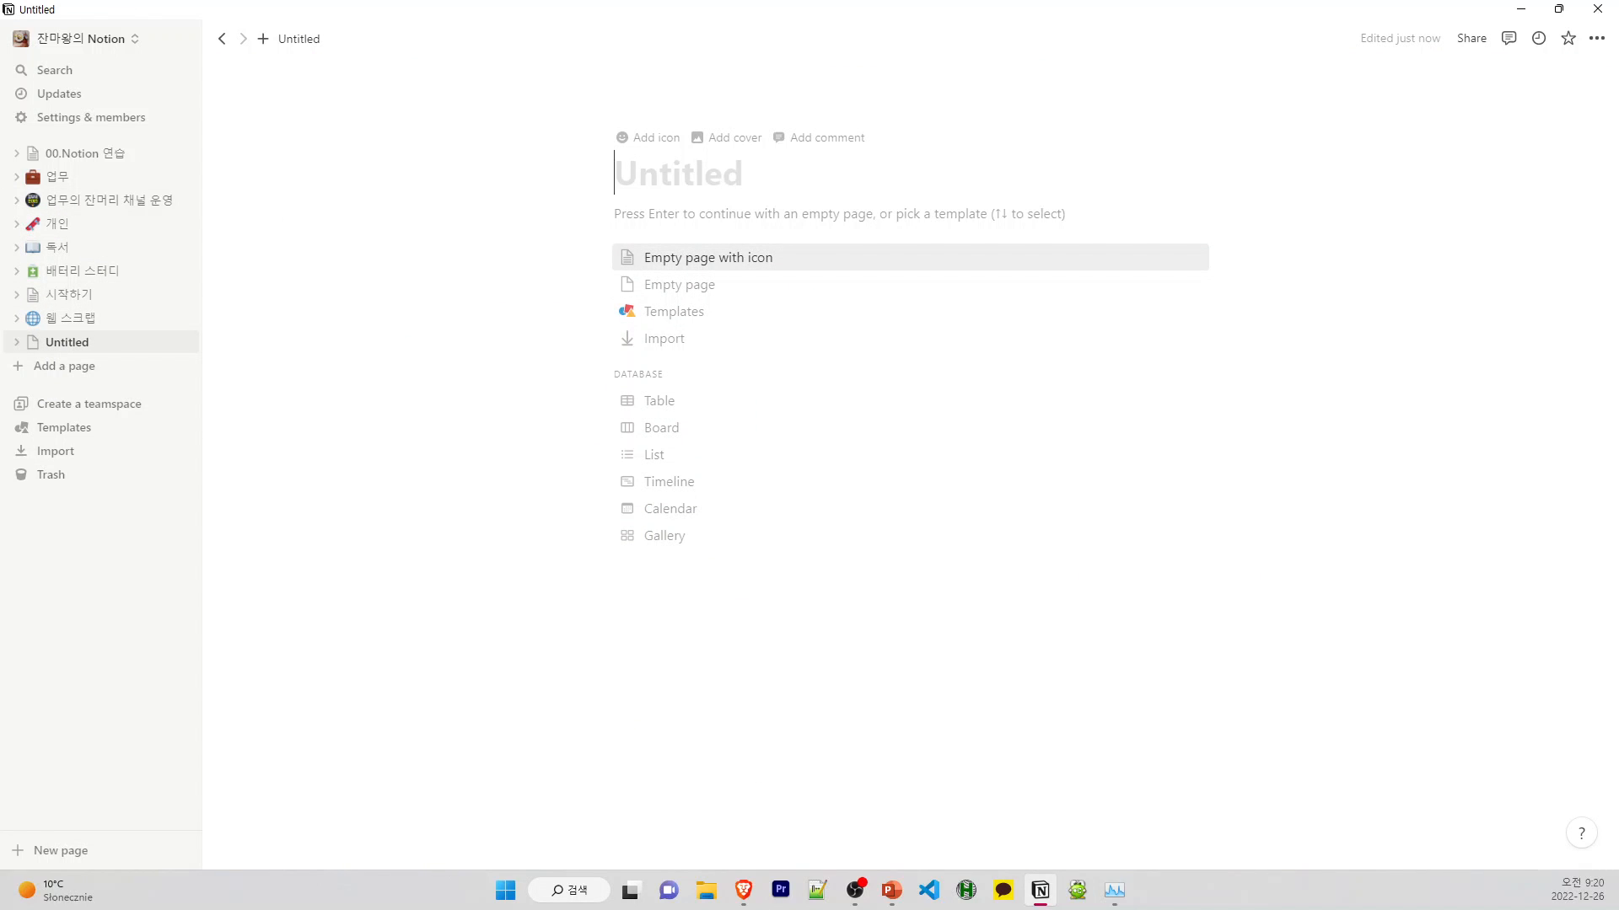
text(제목)
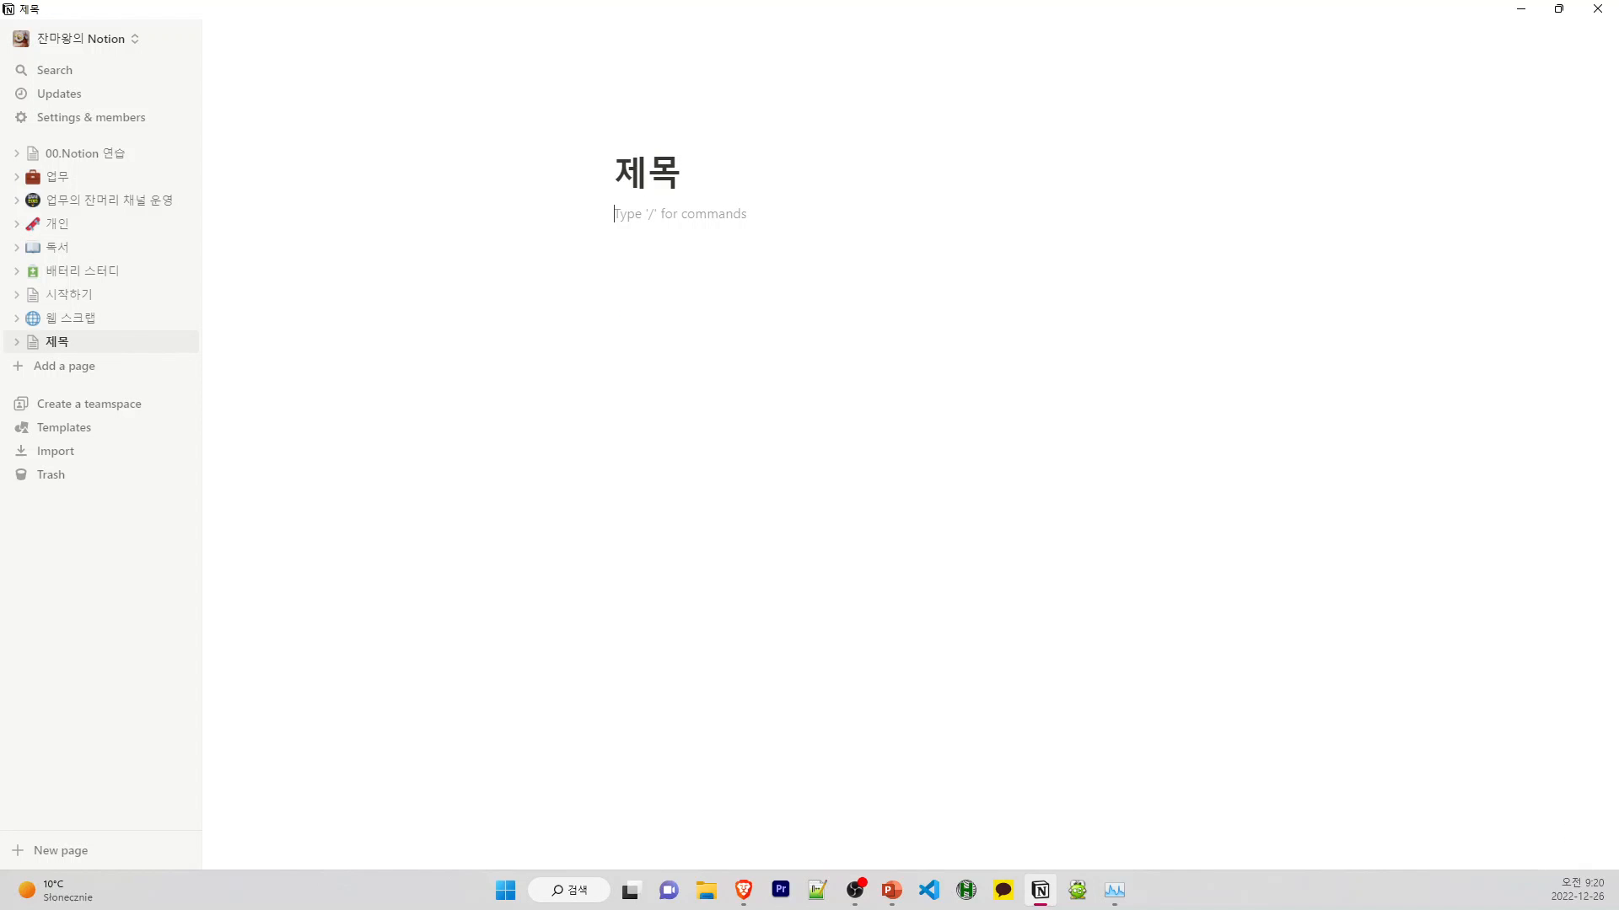
text(/)
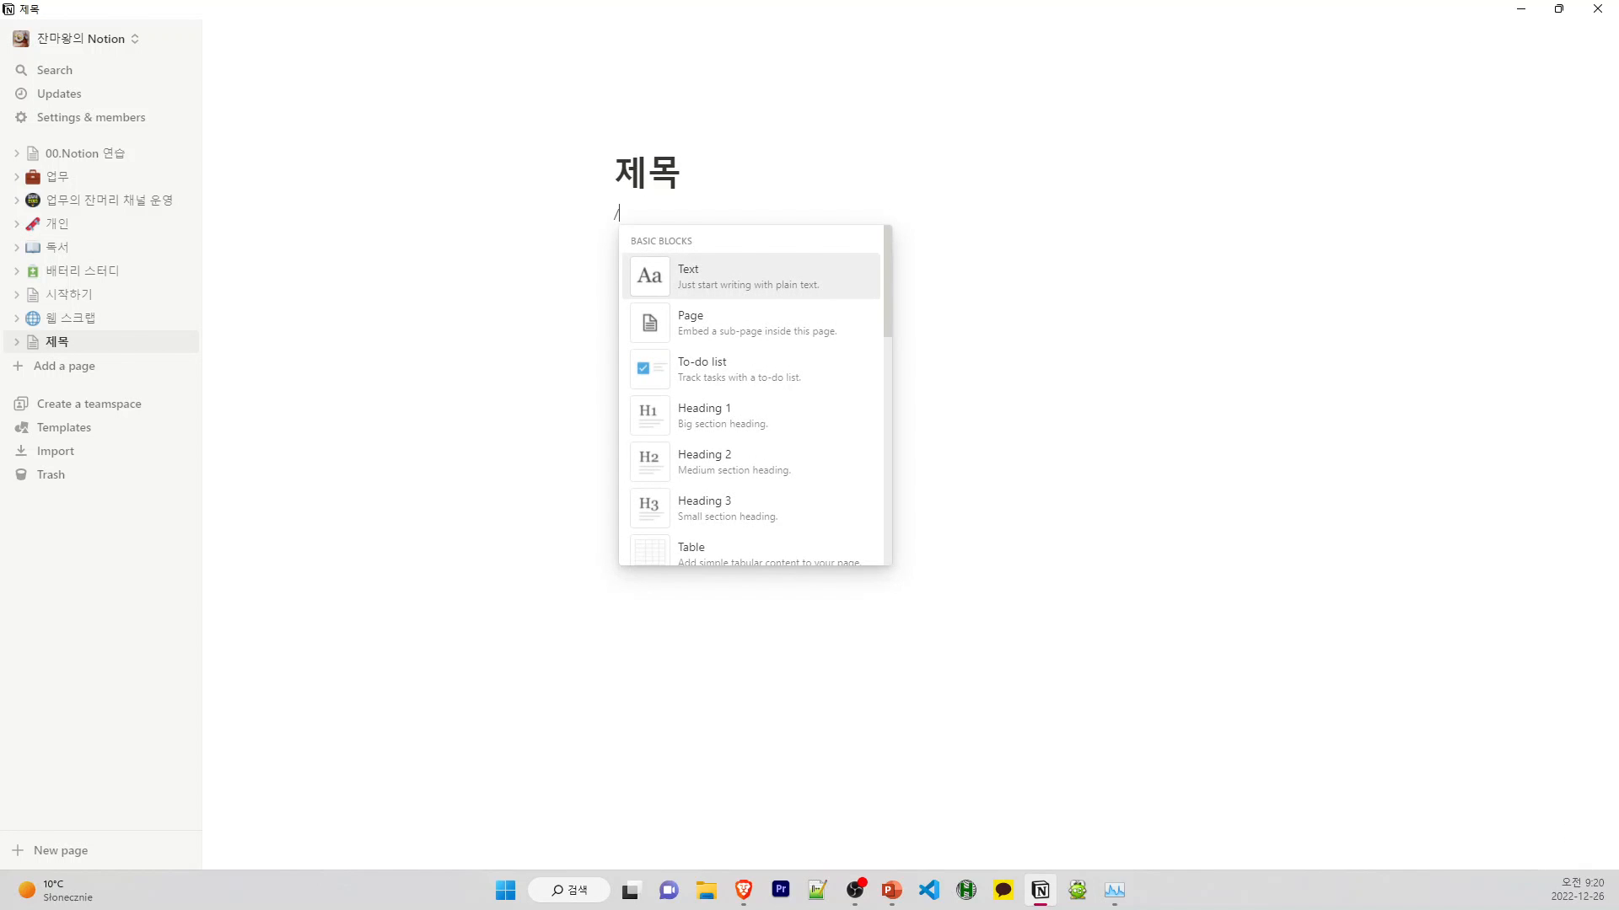
key(Escape)
key(Return)
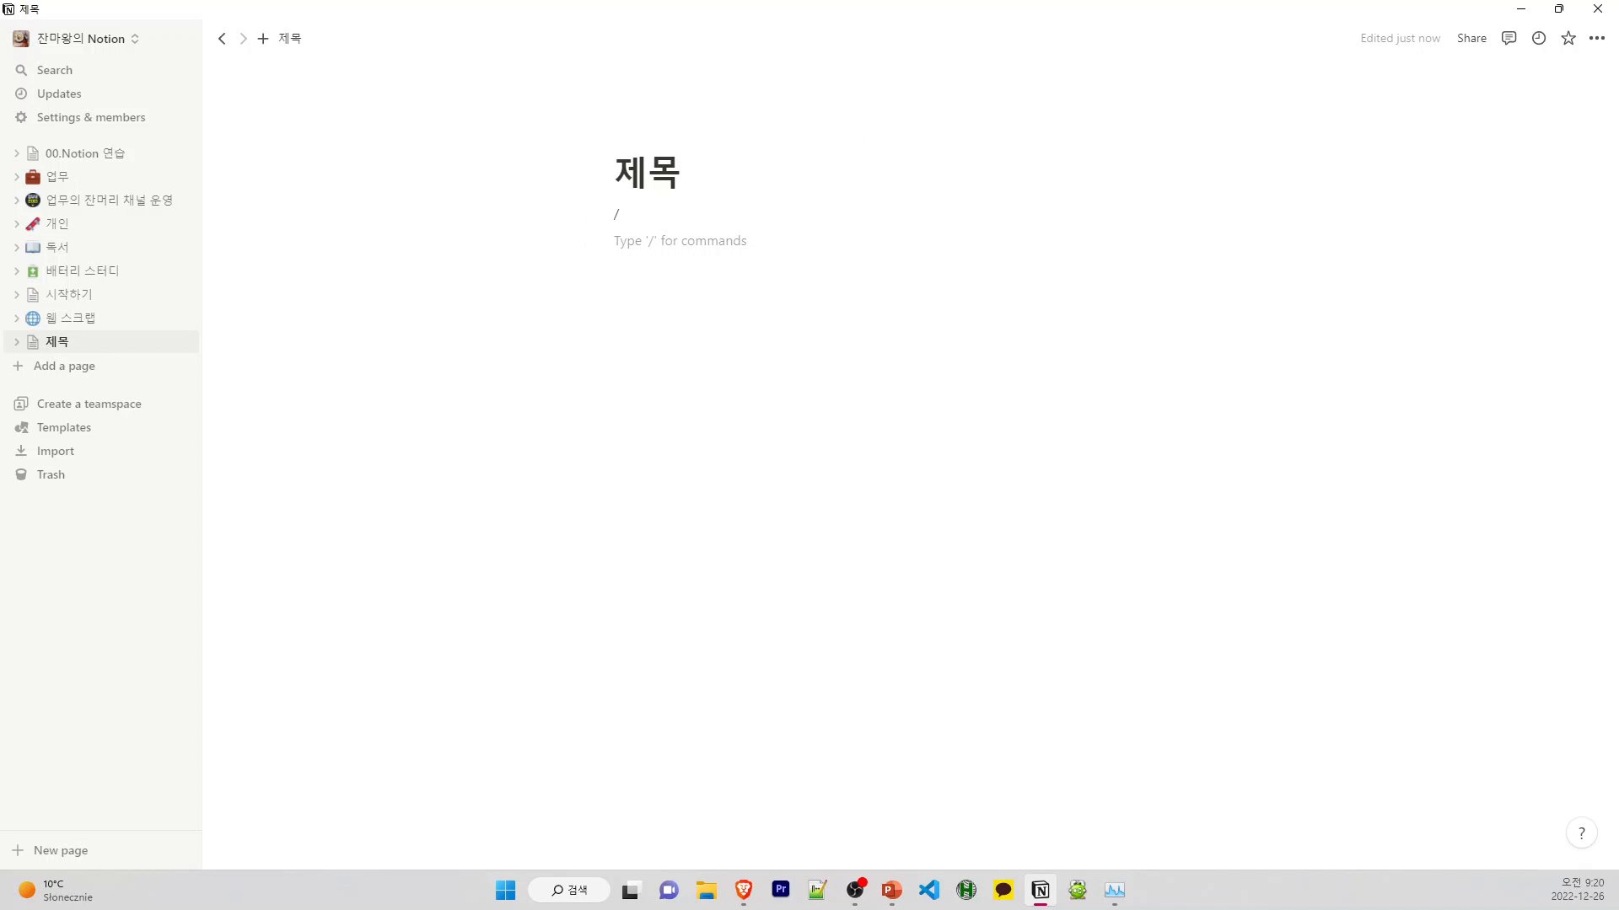
click(684, 173)
Open the 업무의 잔머리 채널 운영 page and expand its list of sub-pages
click(95, 210)
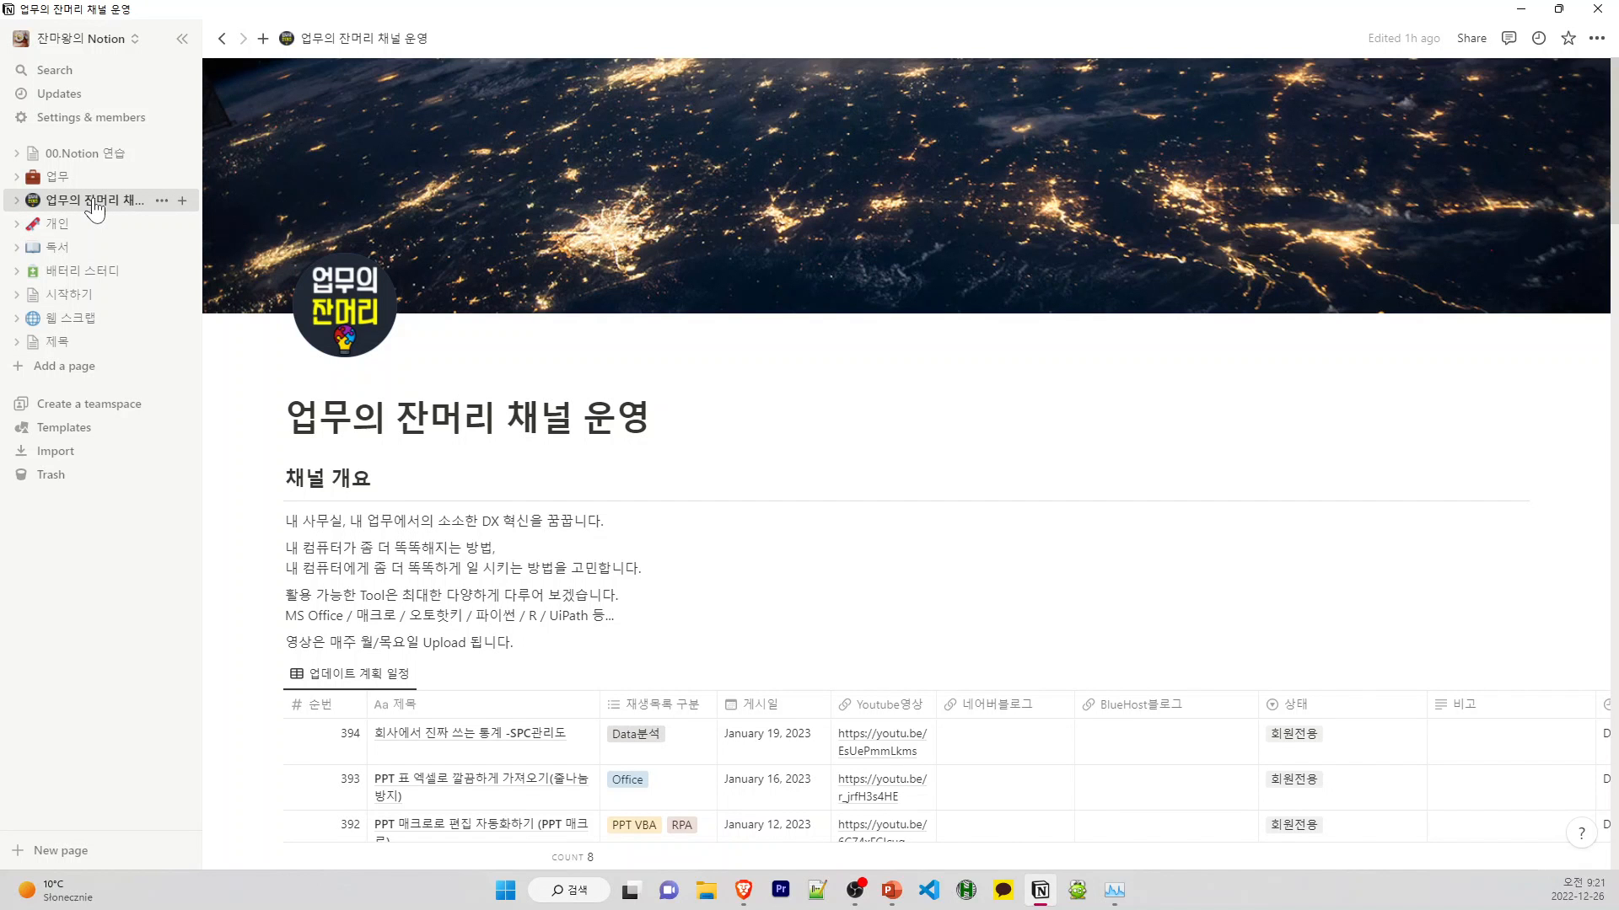
click(17, 201)
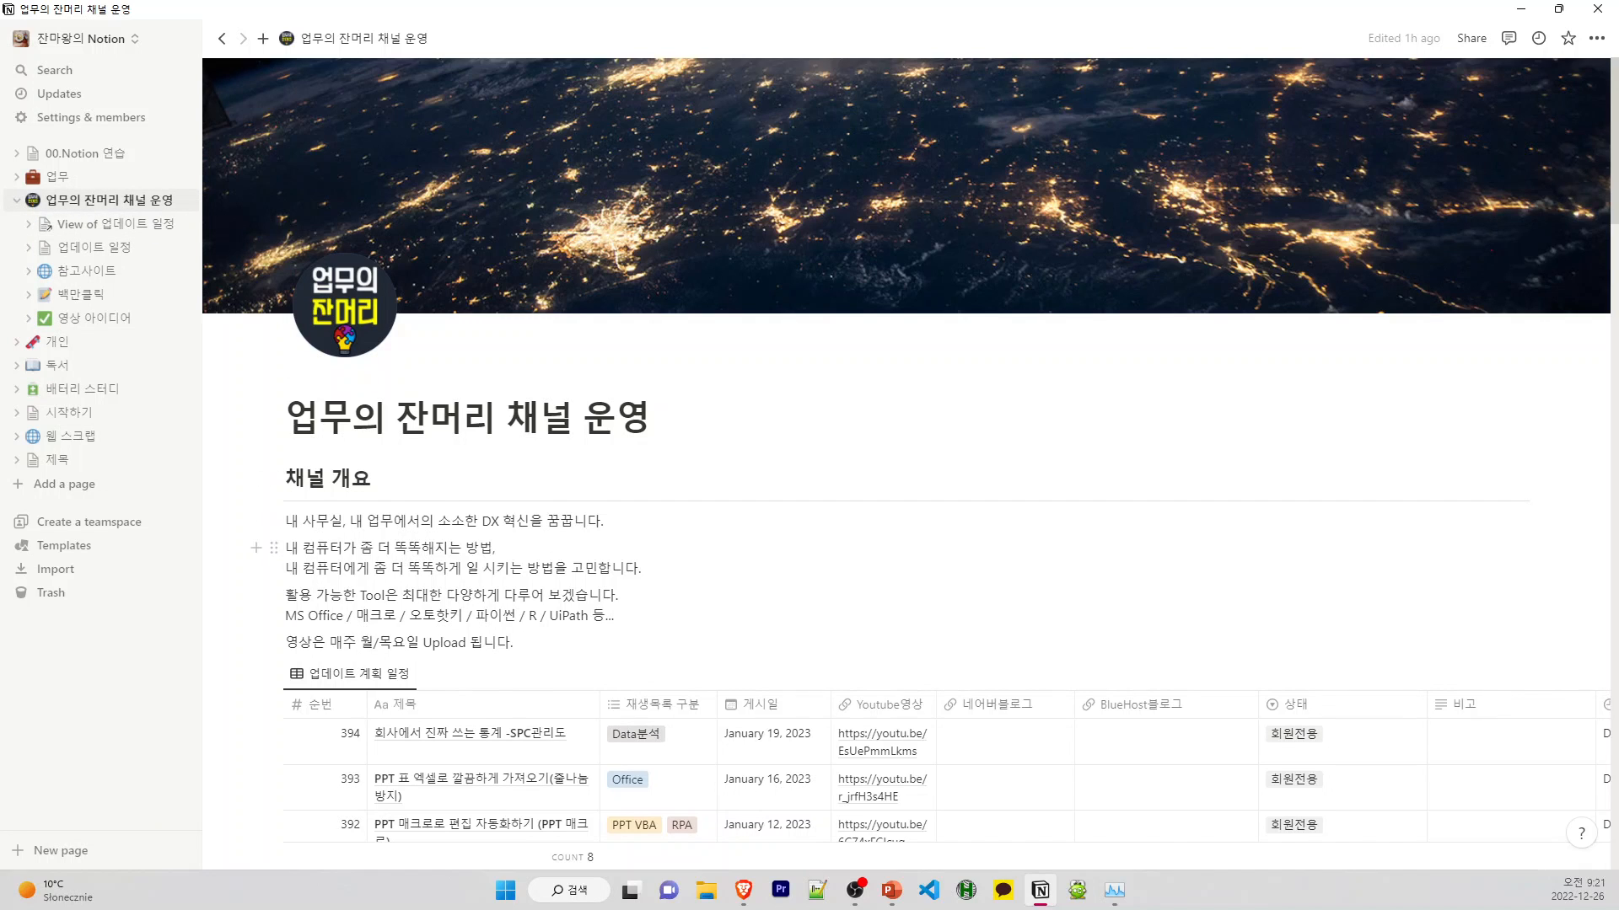
scroll(354, 522, down, 3)
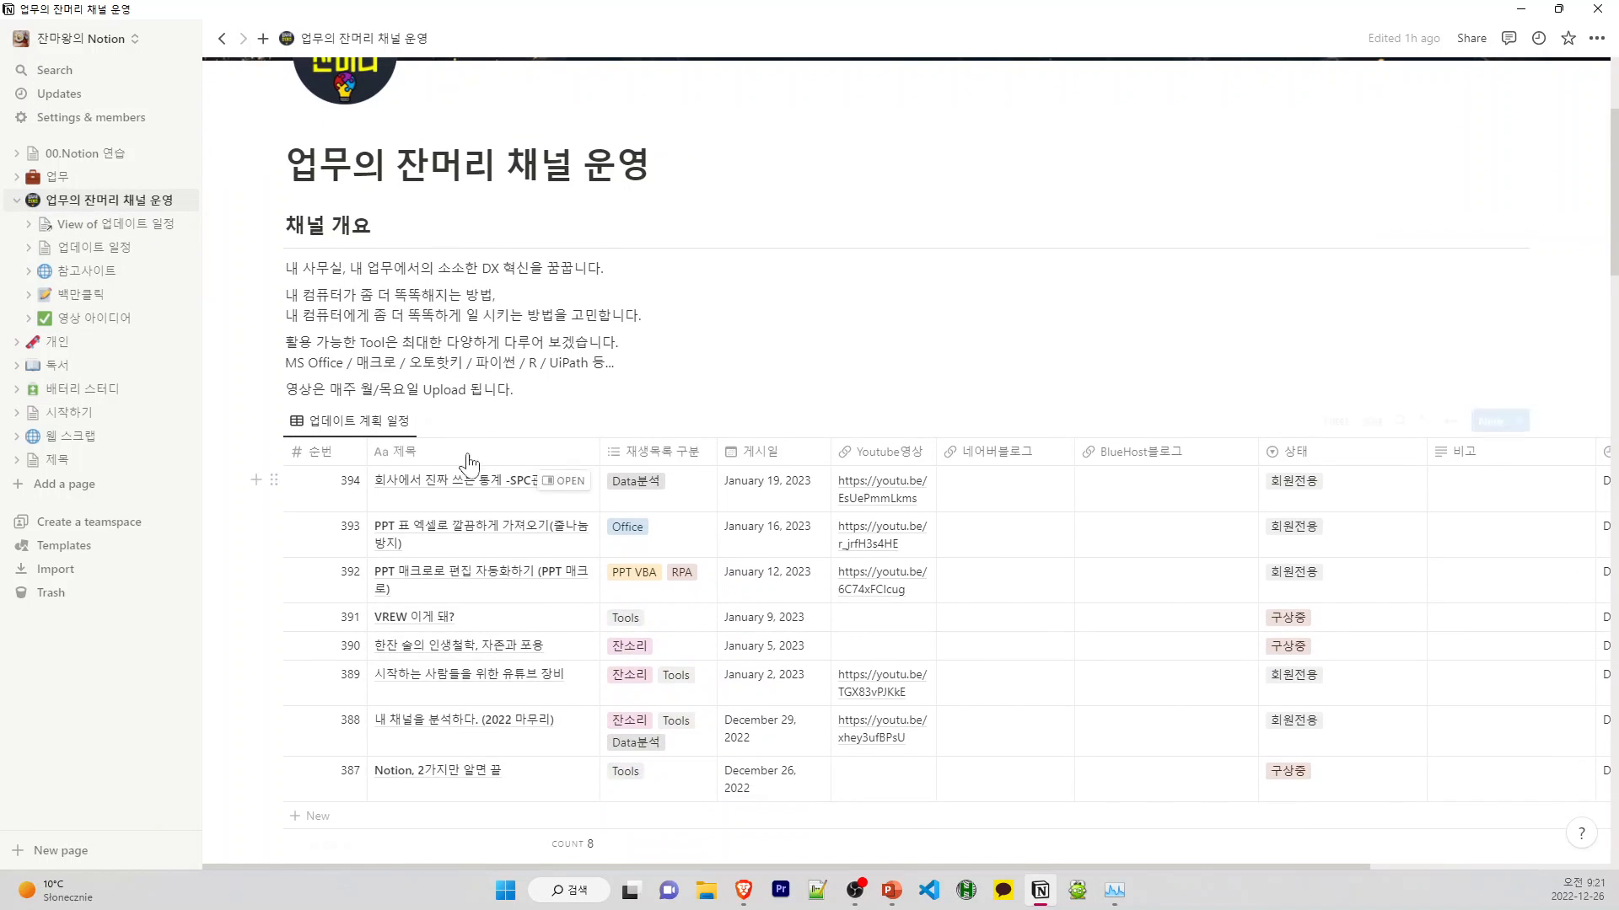
click(166, 225)
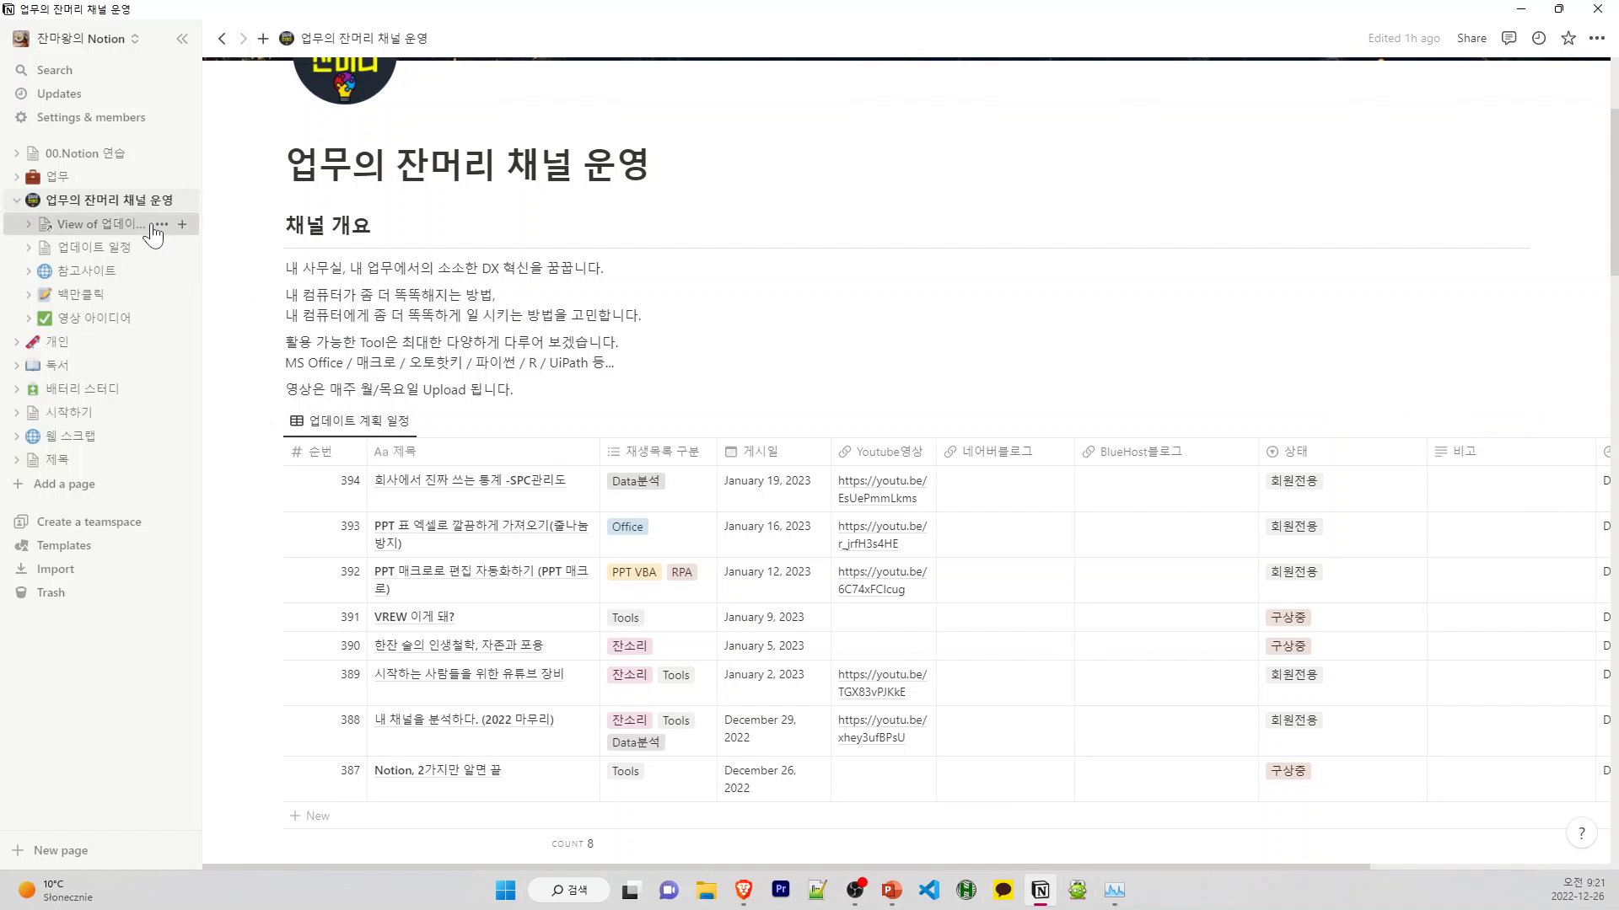
click(107, 206)
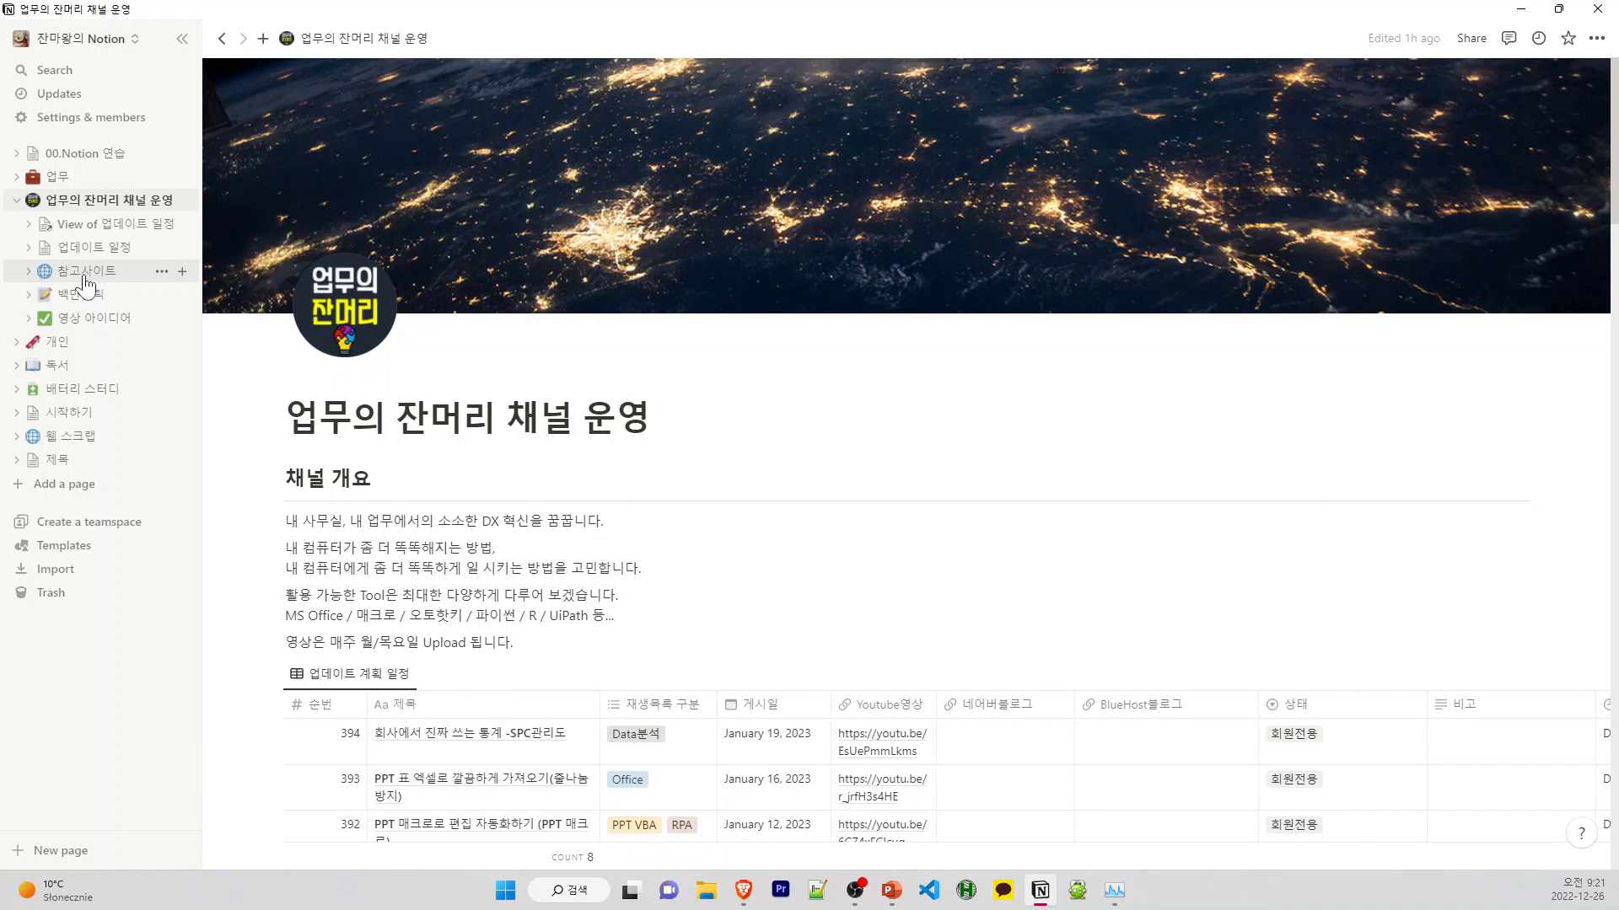
Open the 참고사이트 sub-page and look inside its 데이터 분석 and 공간관리 toggles
click(84, 276)
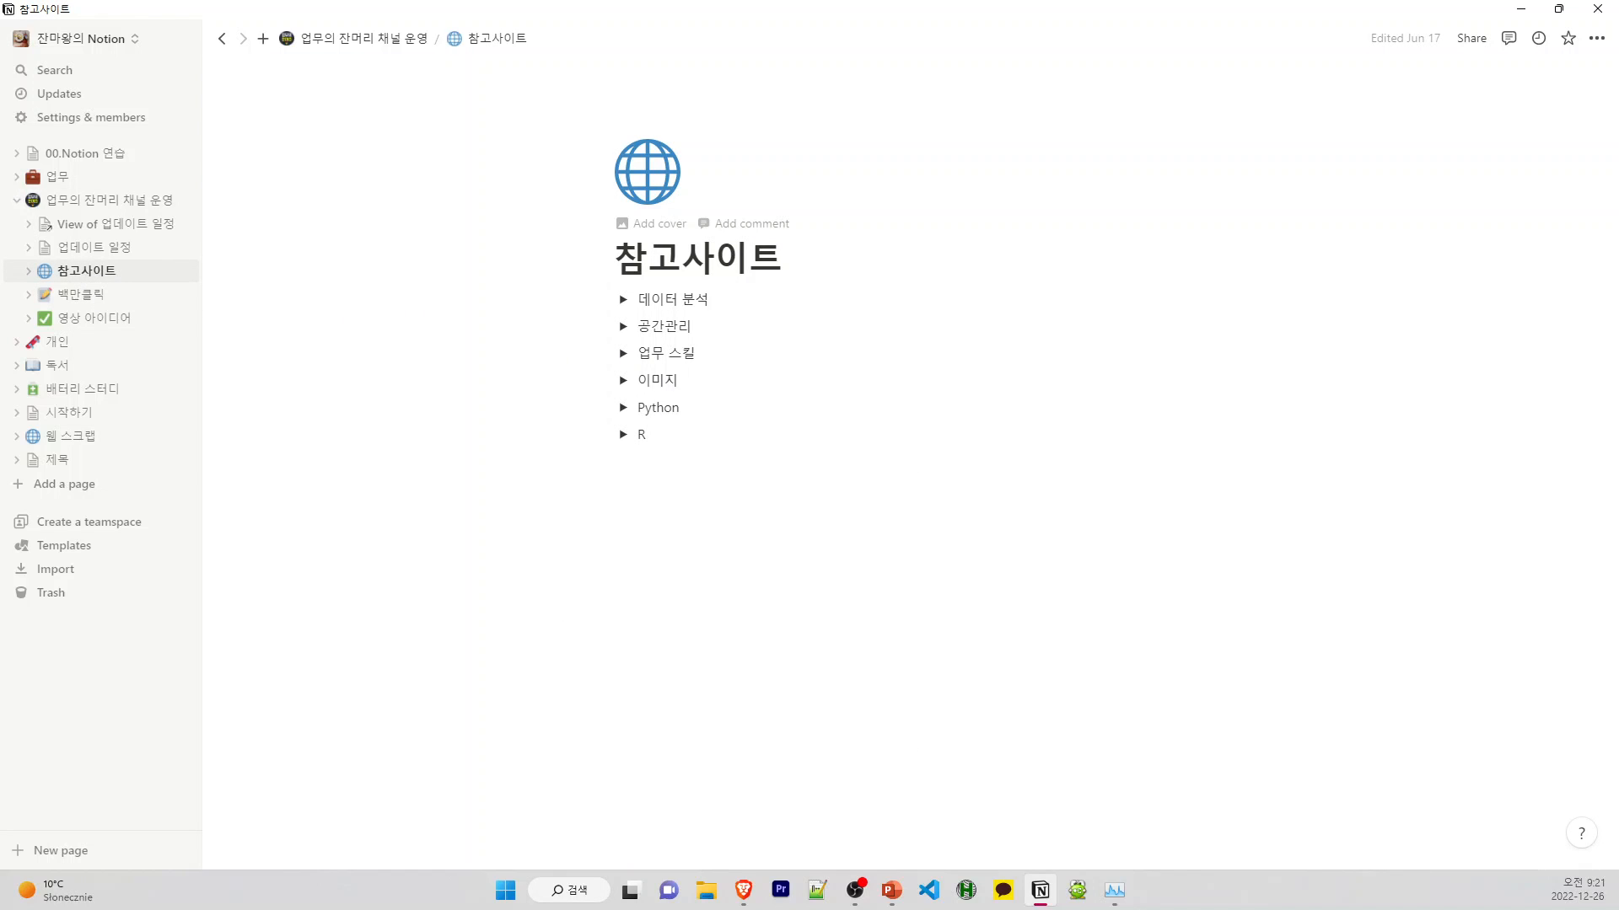
click(622, 301)
click(621, 300)
click(623, 327)
click(622, 328)
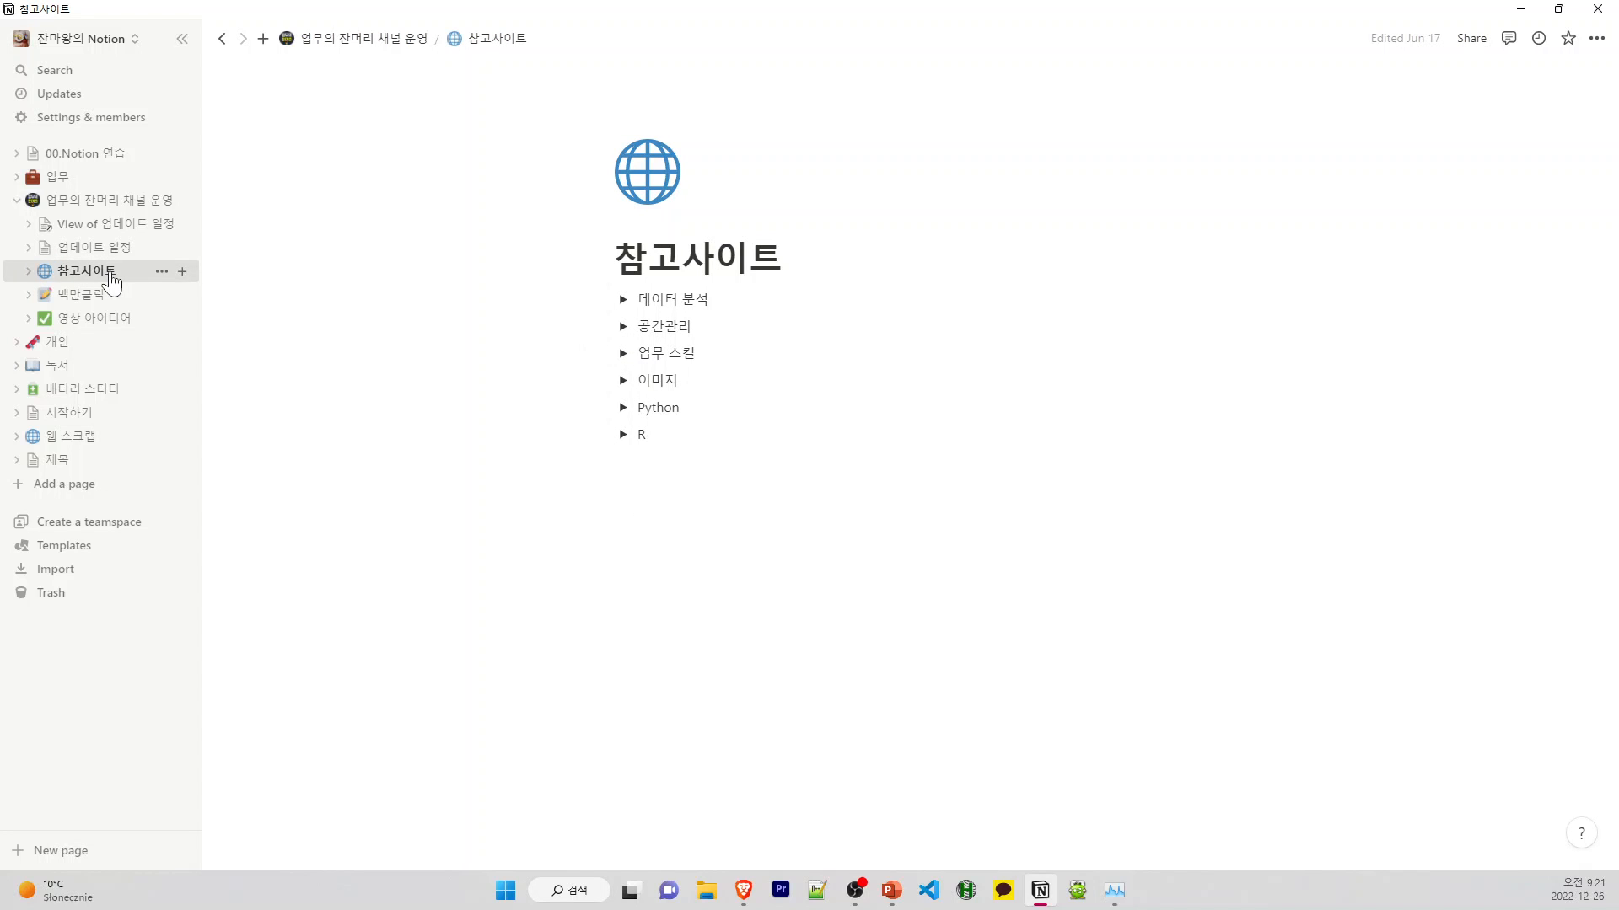
Return to the 업무의 잔머리 채널 운영 page, review it down to the sub-page links and collapse its sub-page list
click(115, 206)
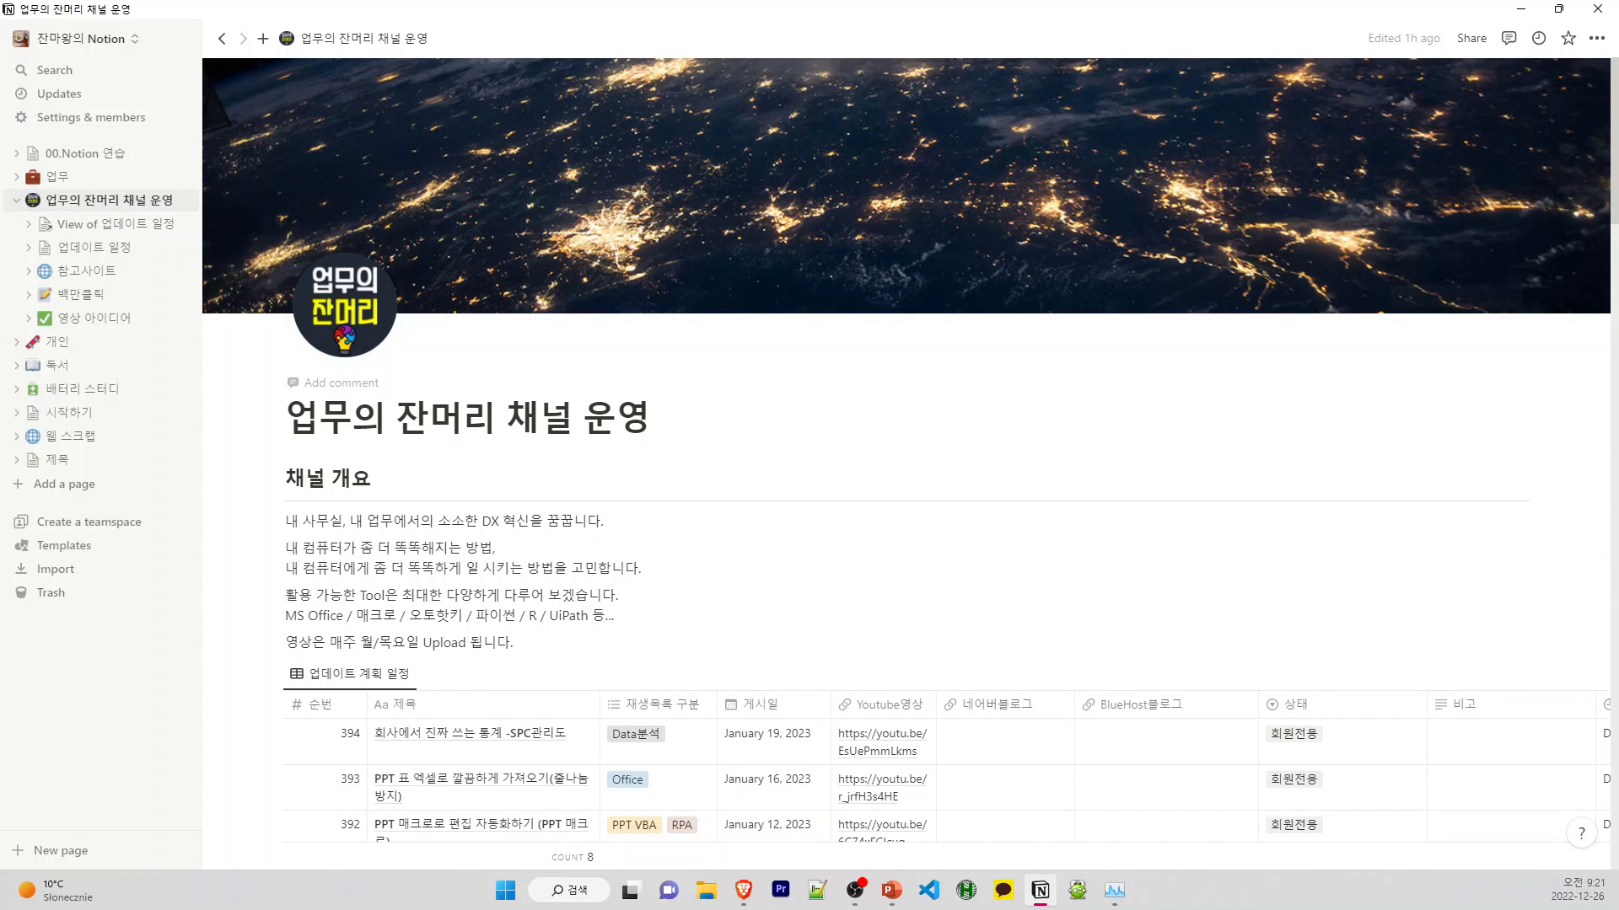
scroll(697, 440, down, 15)
scroll(696, 440, down, 15)
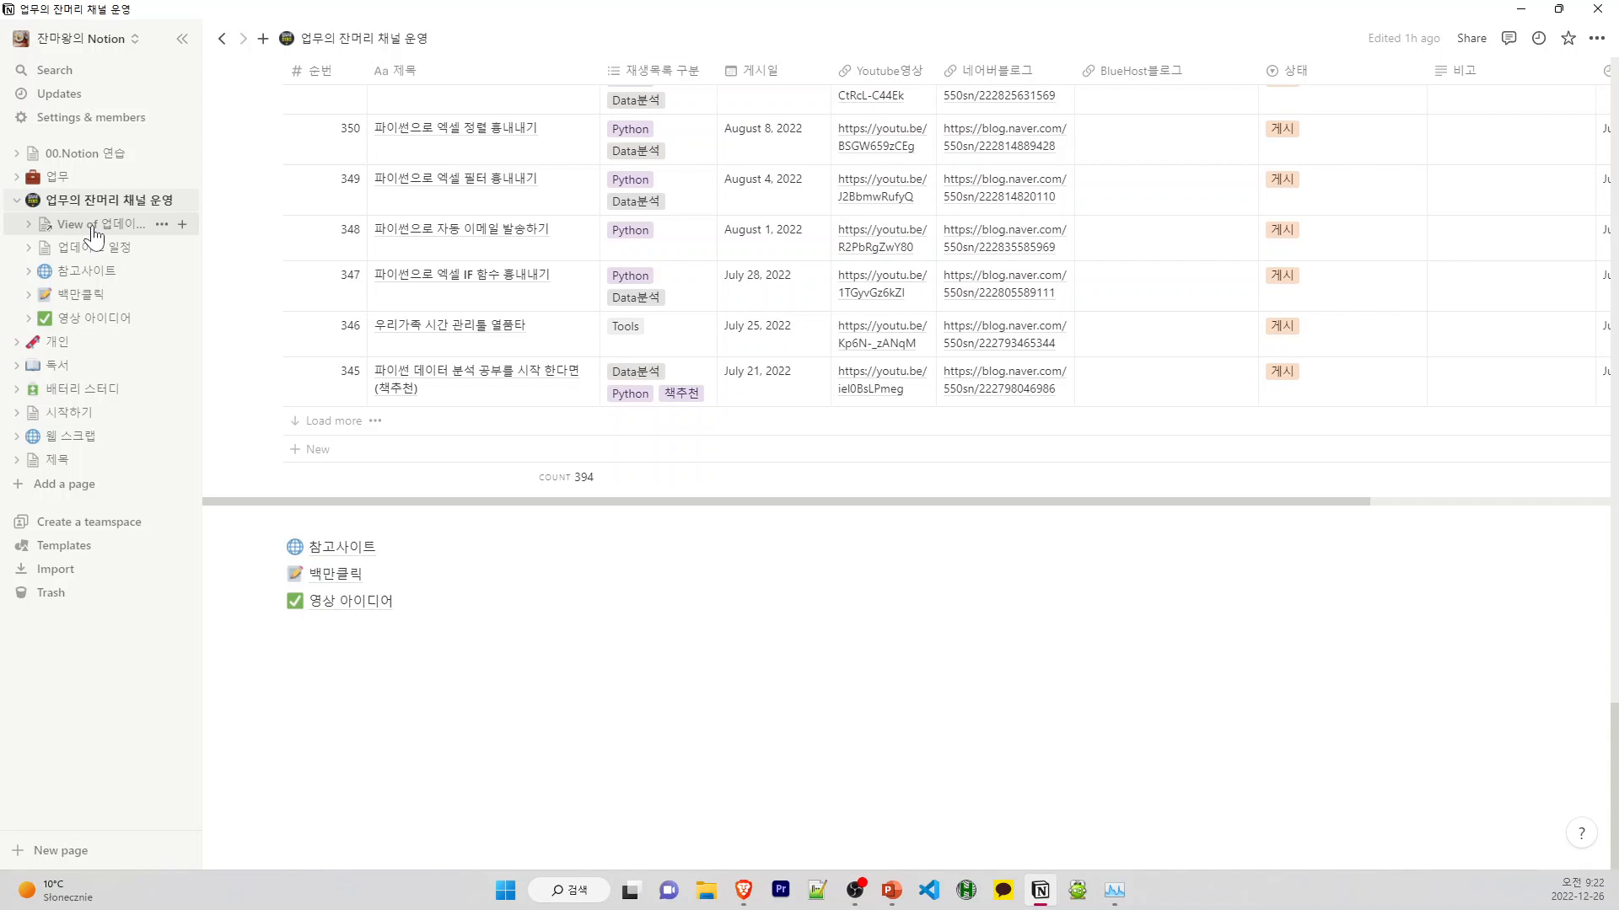
click(16, 200)
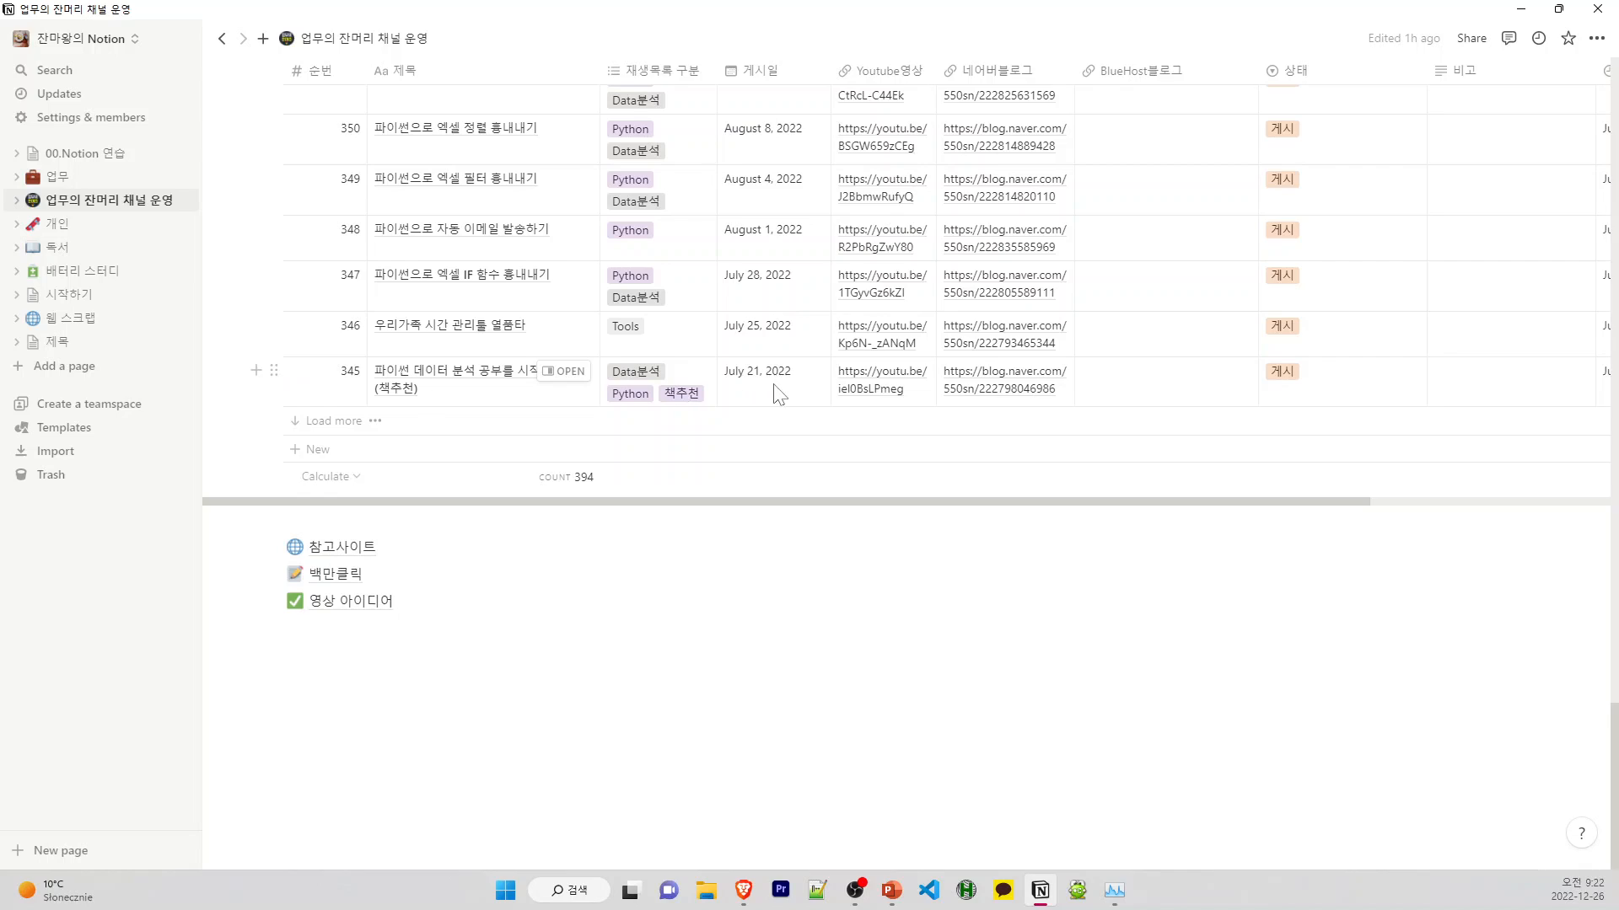
Open the 업데이트 일정 database from the channel page as a full page
scroll(777, 413, up, 10)
scroll(854, 417, up, 15)
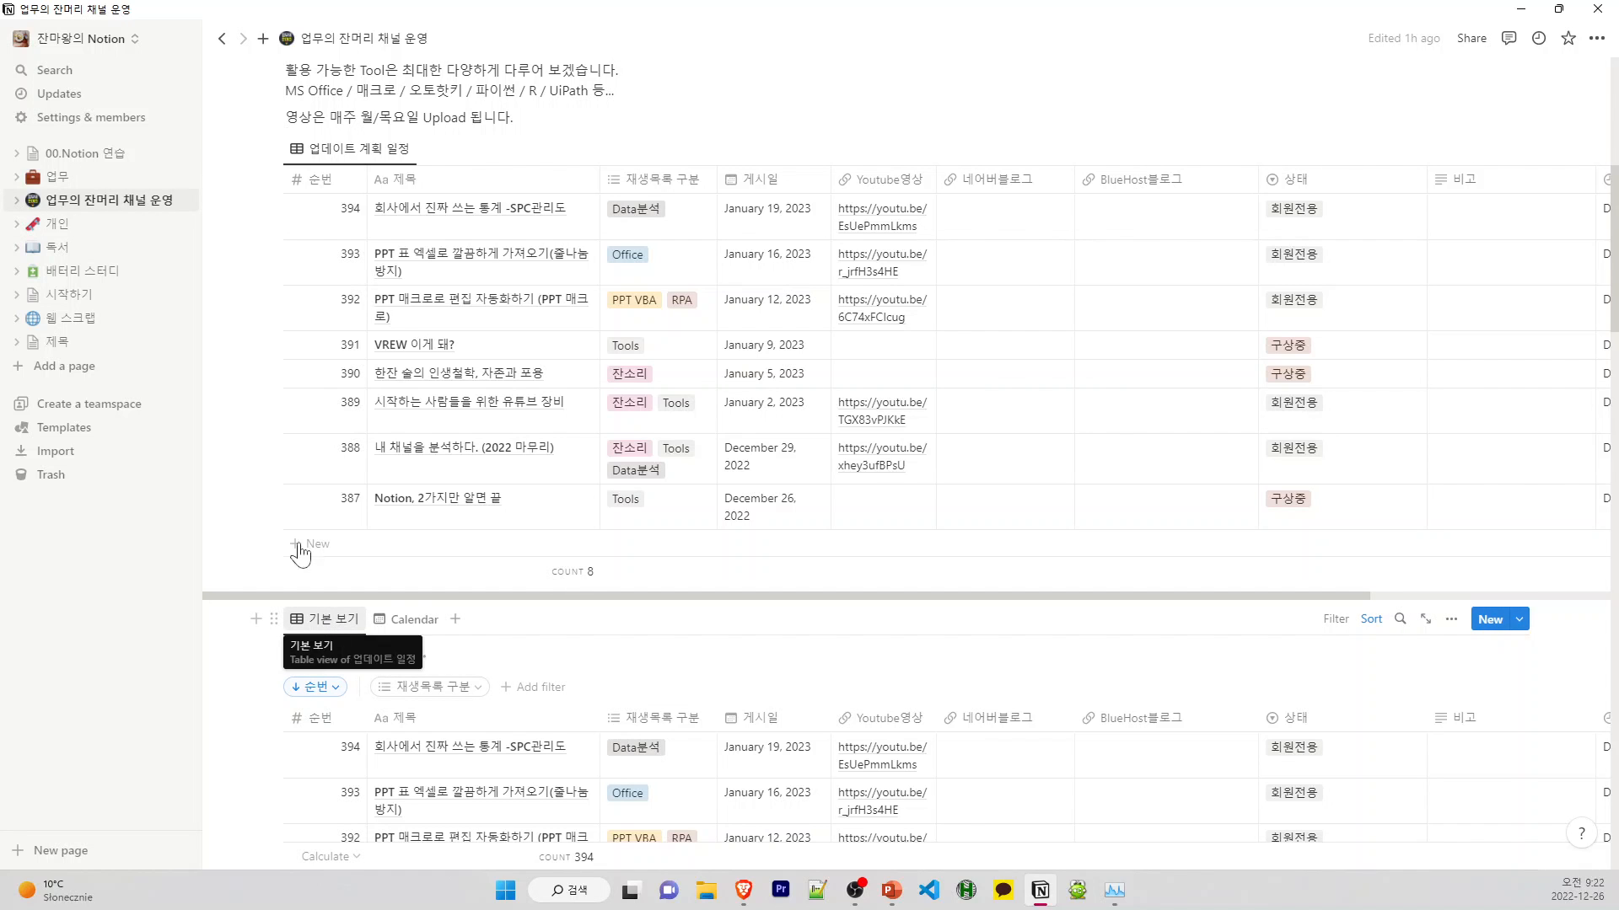
click(1425, 620)
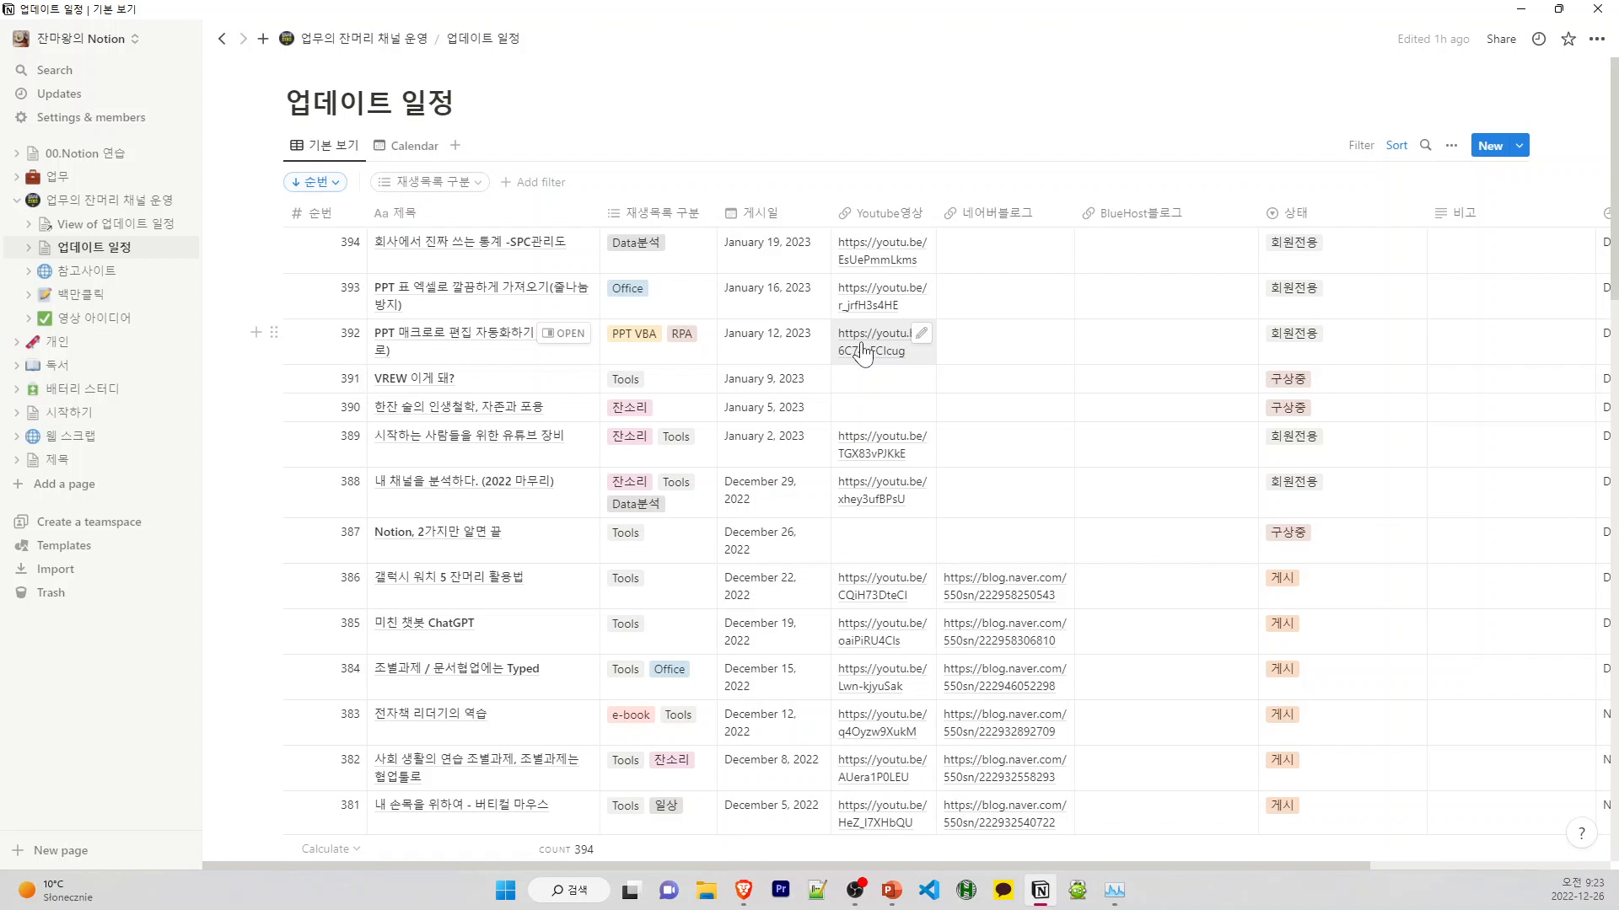
Expand the 00.Notion 연습 page and open its 2023 새해 계획 database
click(51, 153)
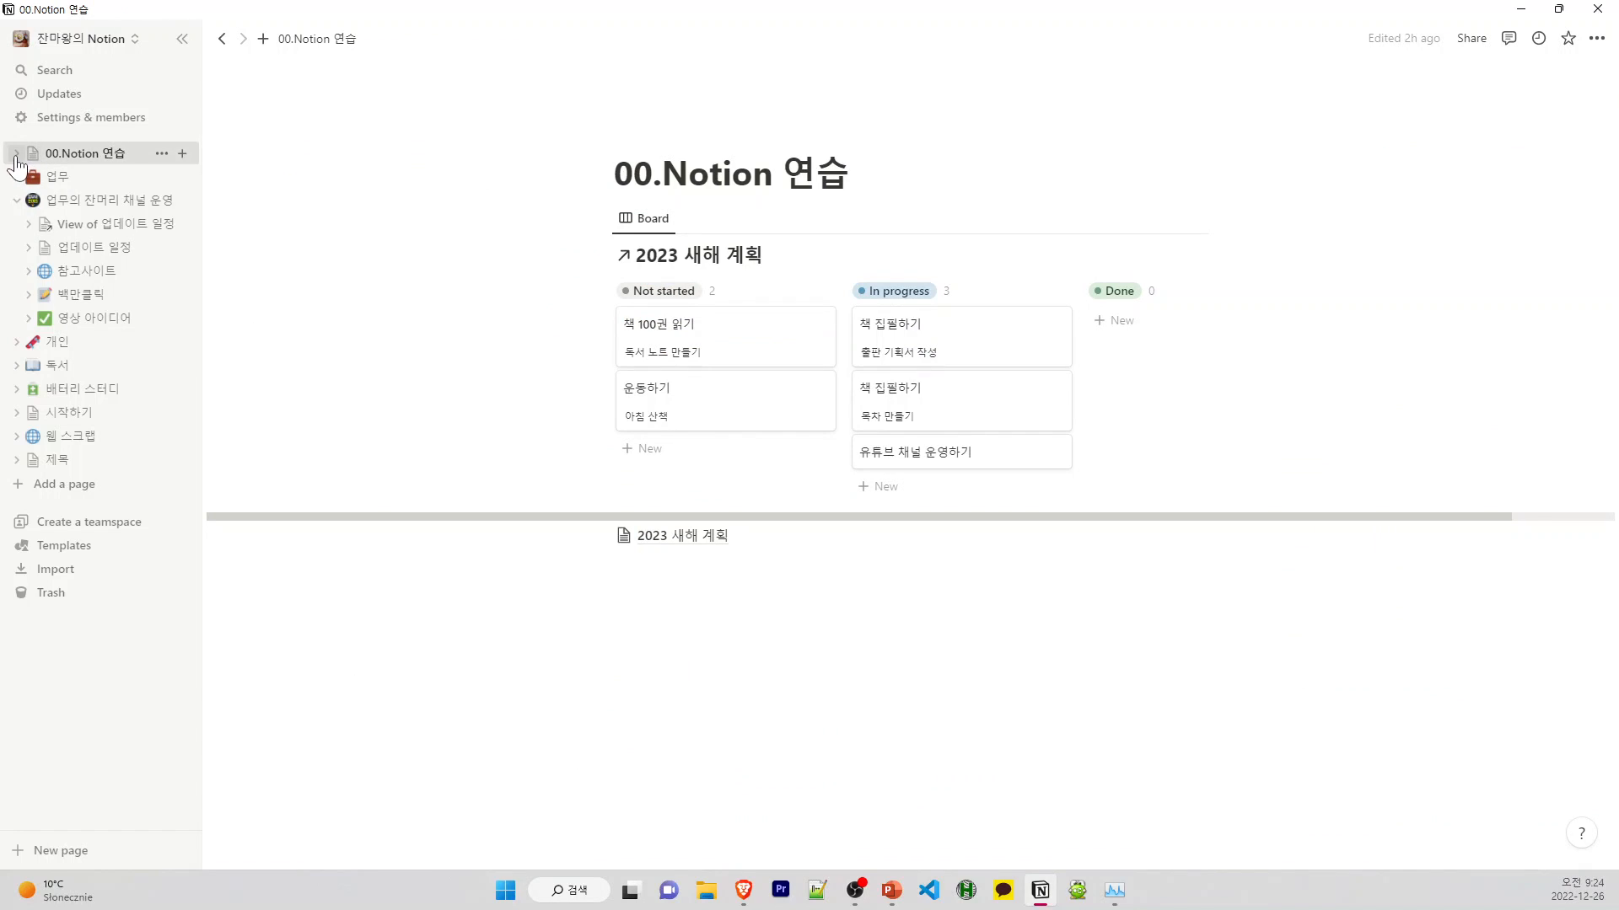
click(16, 154)
click(93, 200)
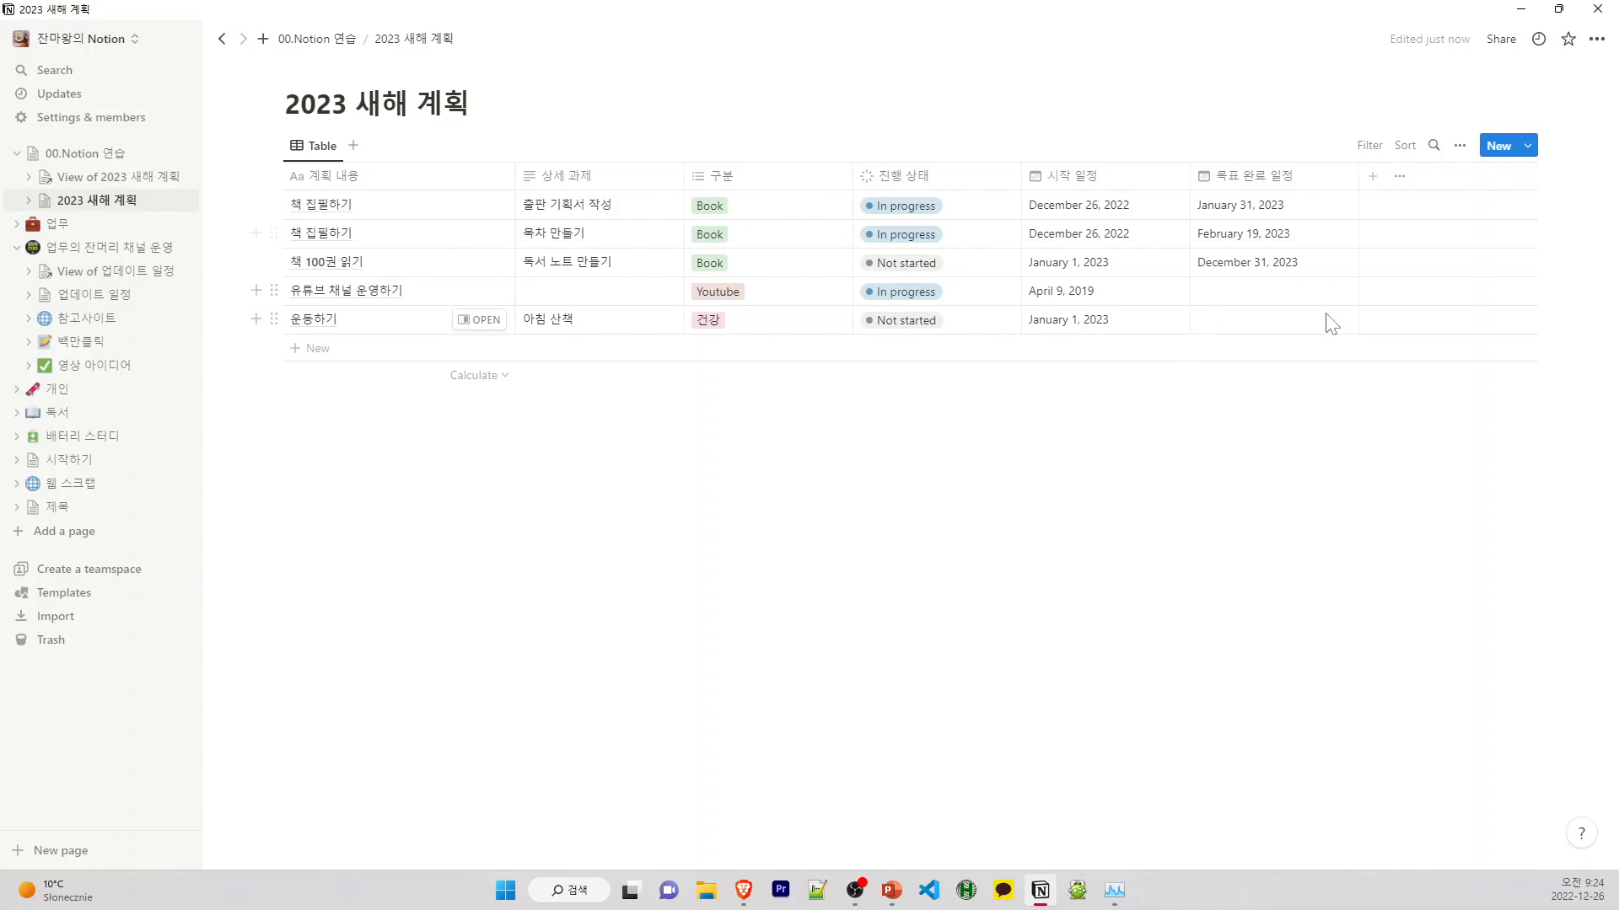
View the available property types for the 진행 상태 column and keep it as Status
click(950, 179)
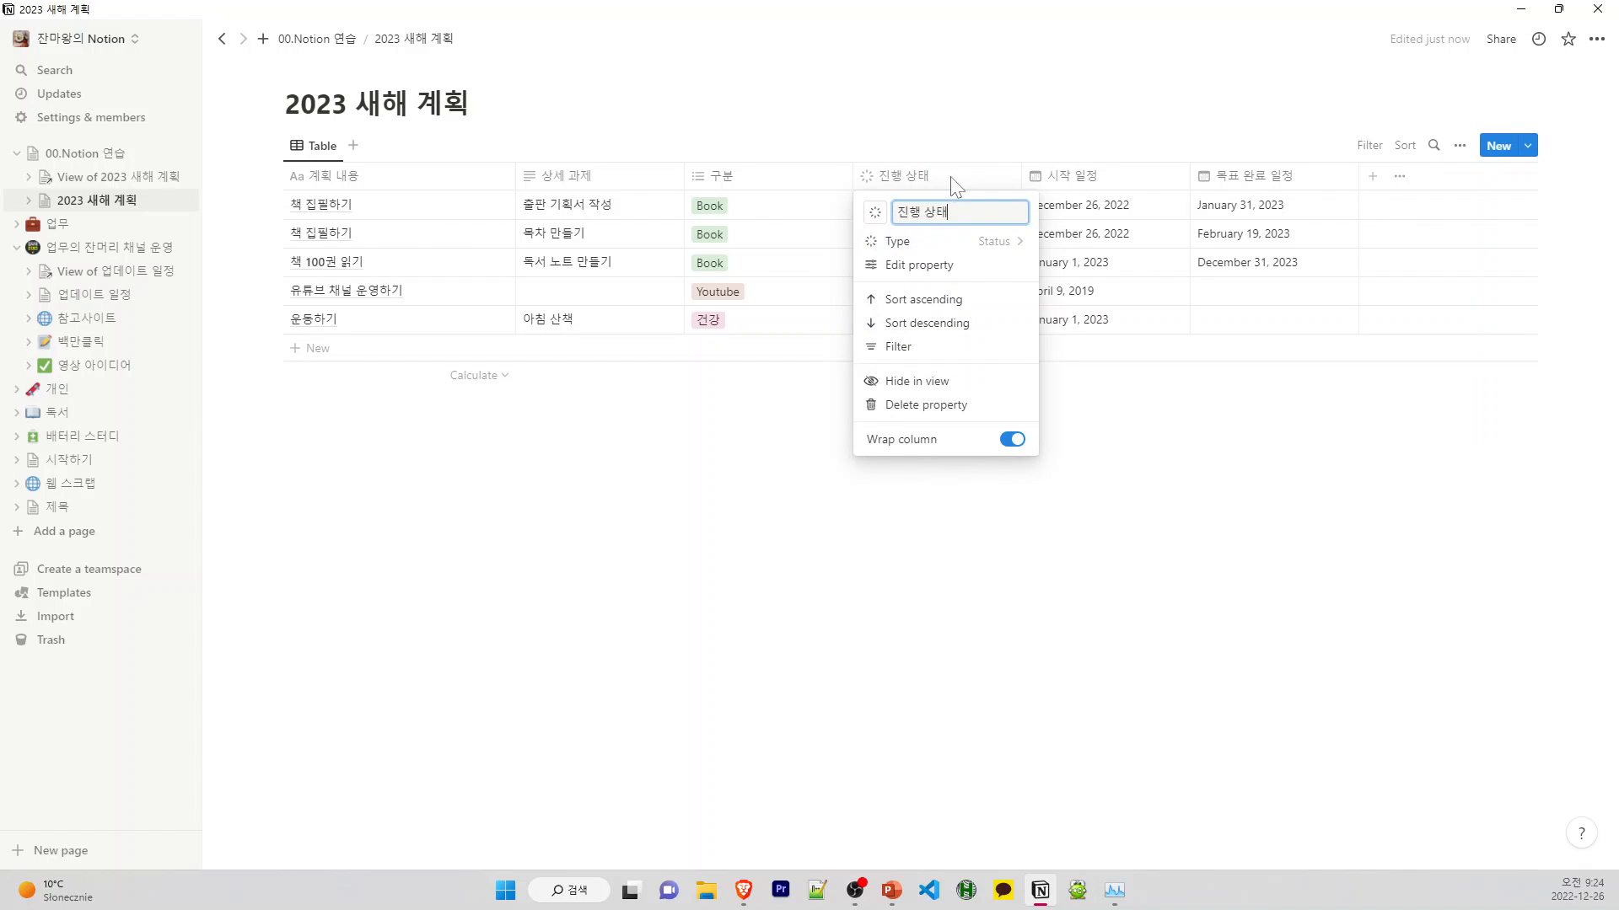
click(906, 244)
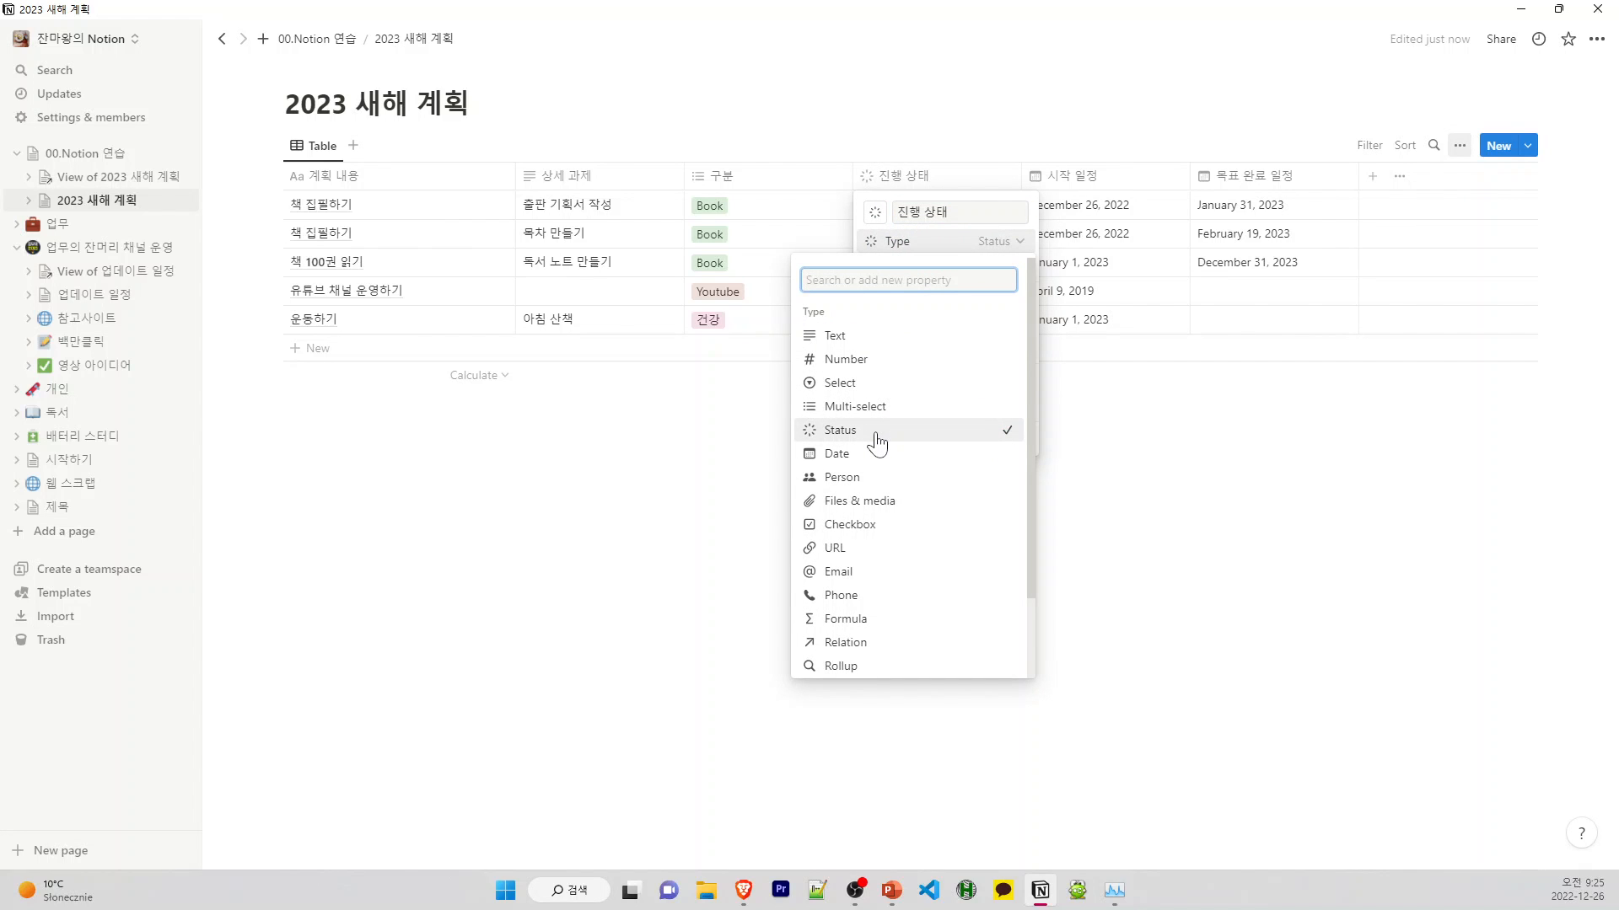
click(877, 434)
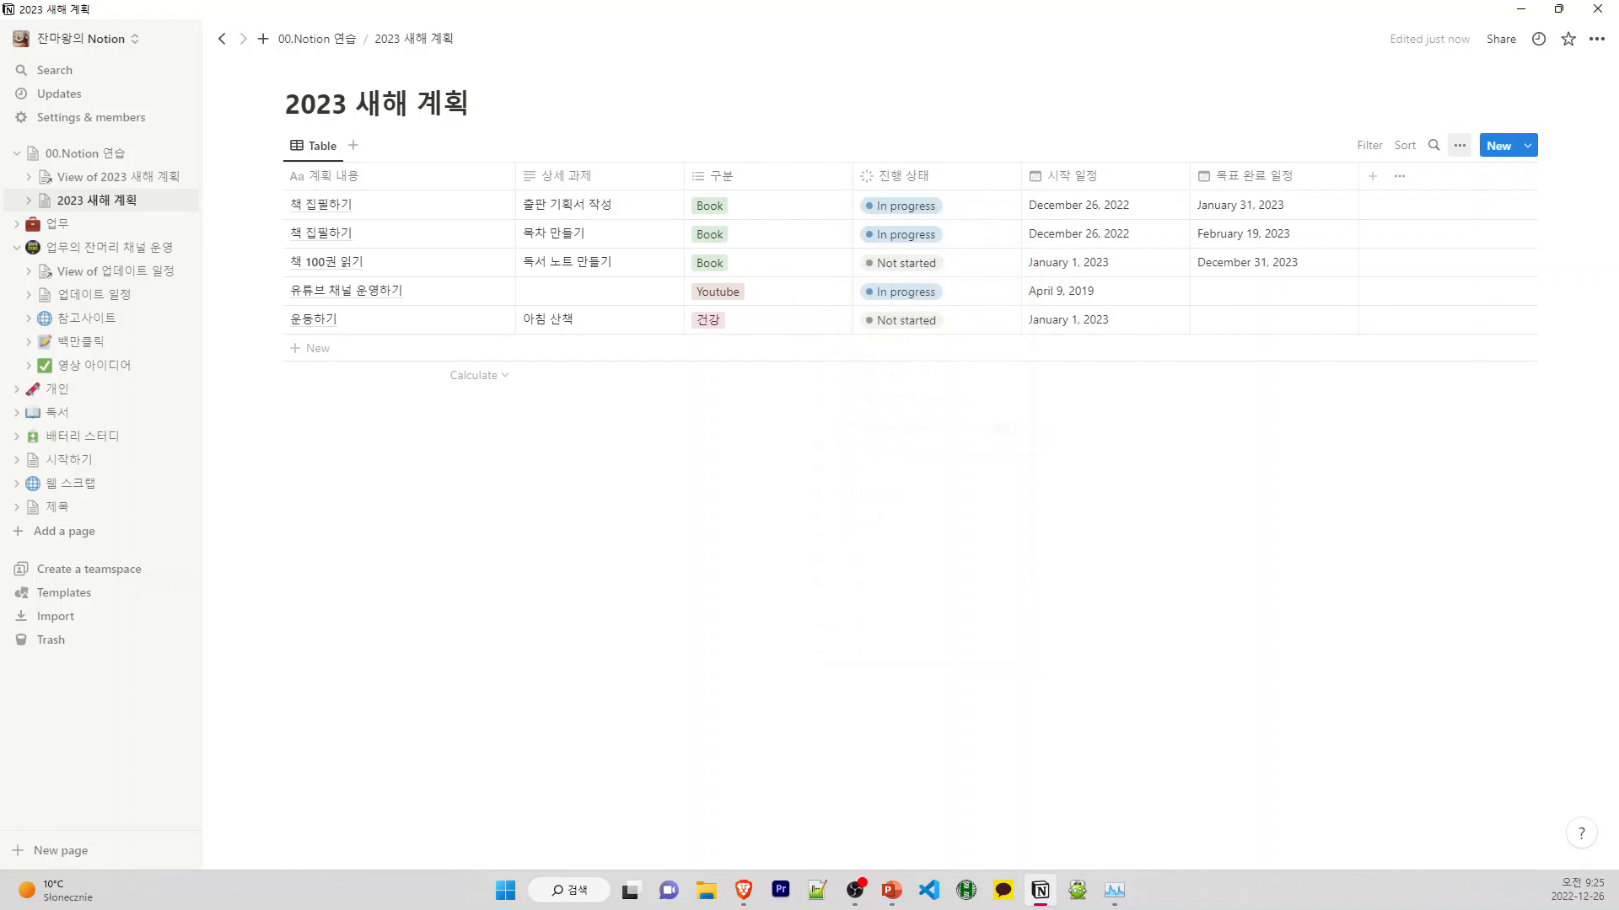
Edit the 진행 상태 property and add a "계획중" option to its To-do group
click(978, 177)
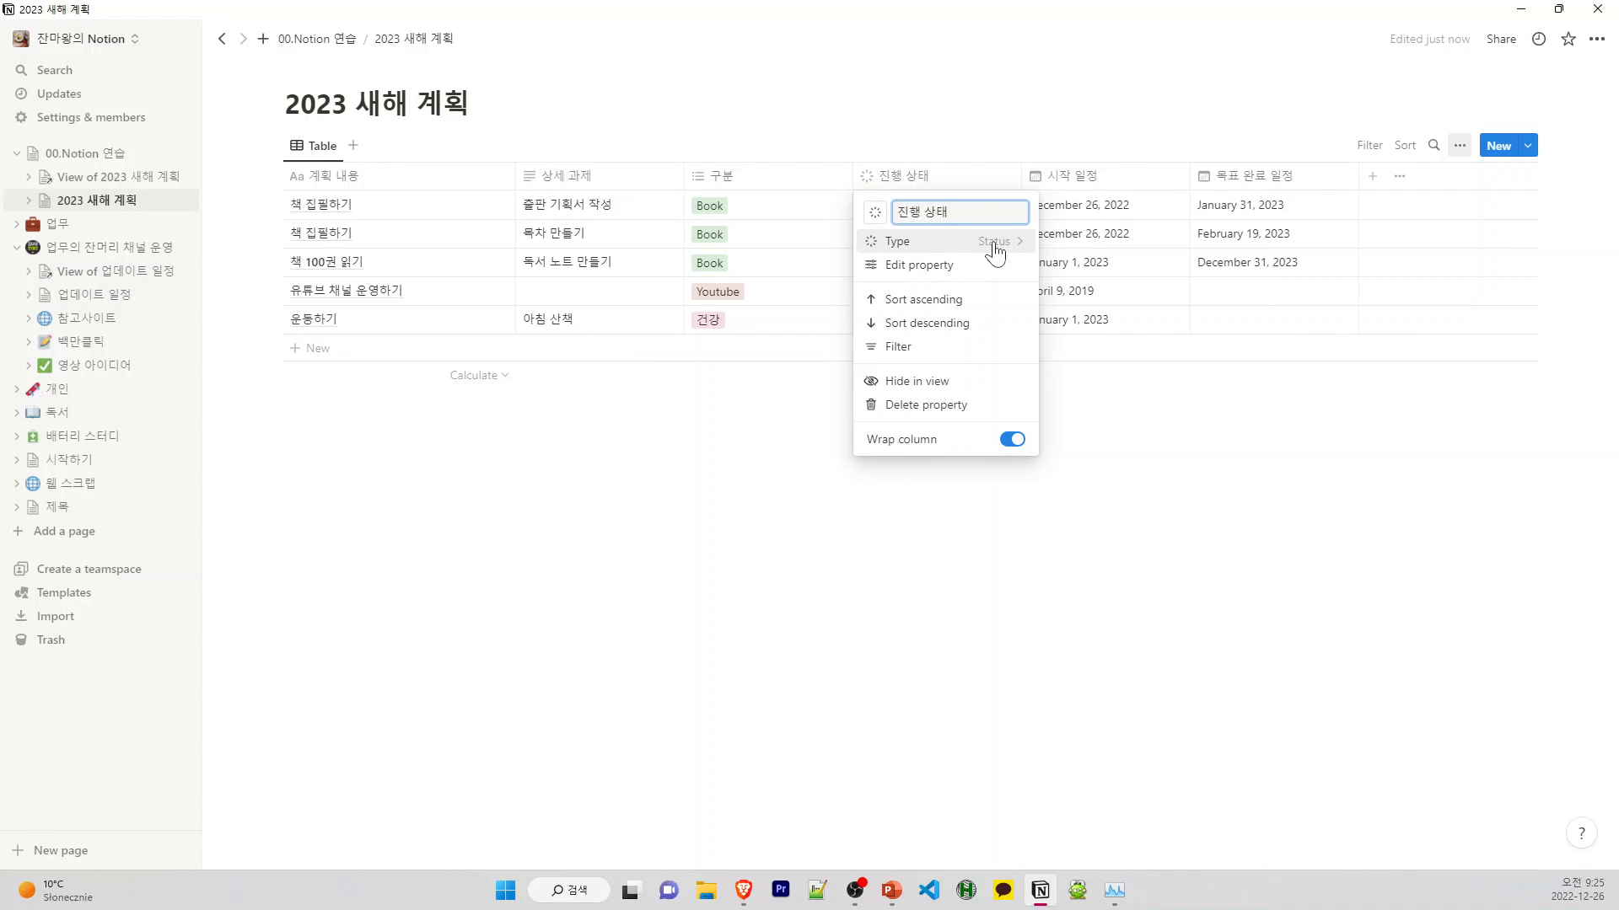
click(925, 270)
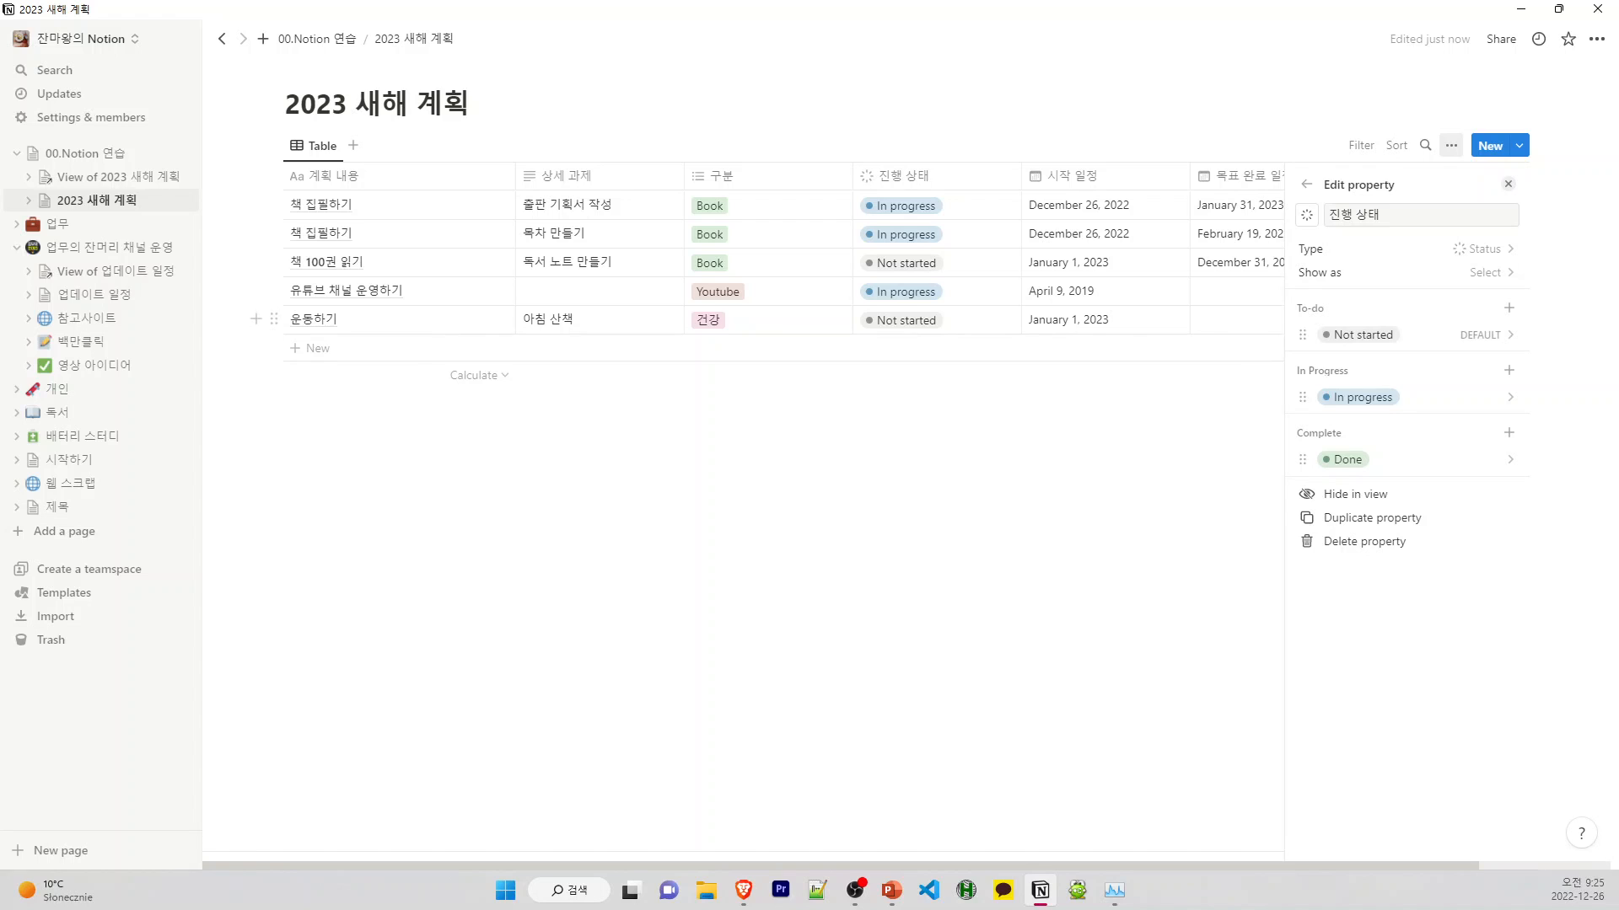
click(1509, 308)
text(ㄱ)
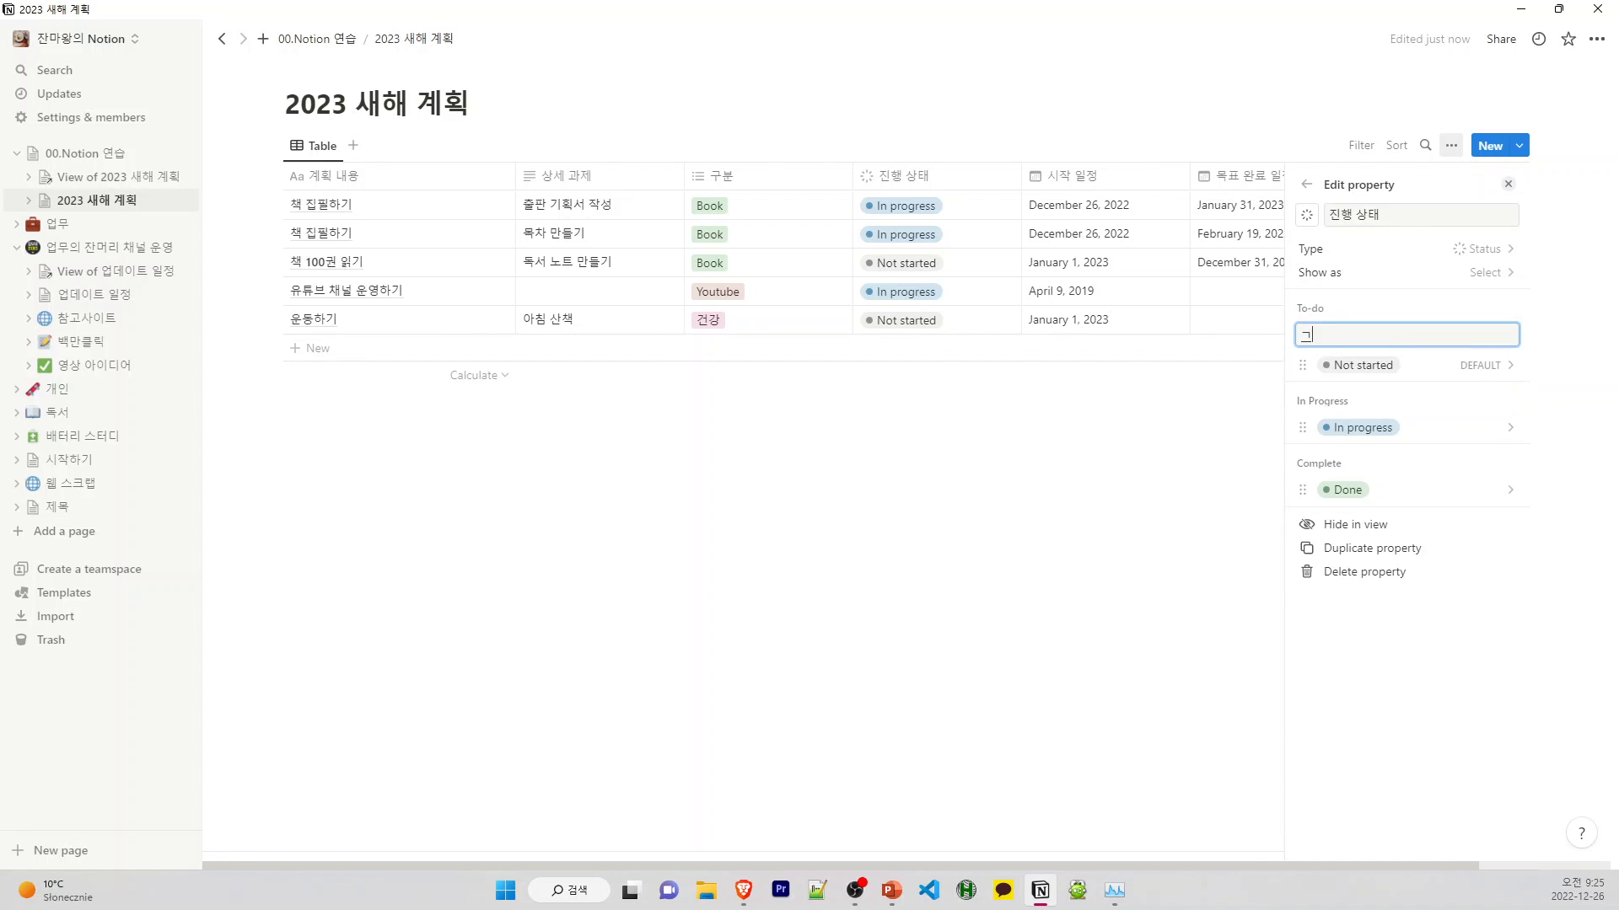
text(계획중)
key(Return)
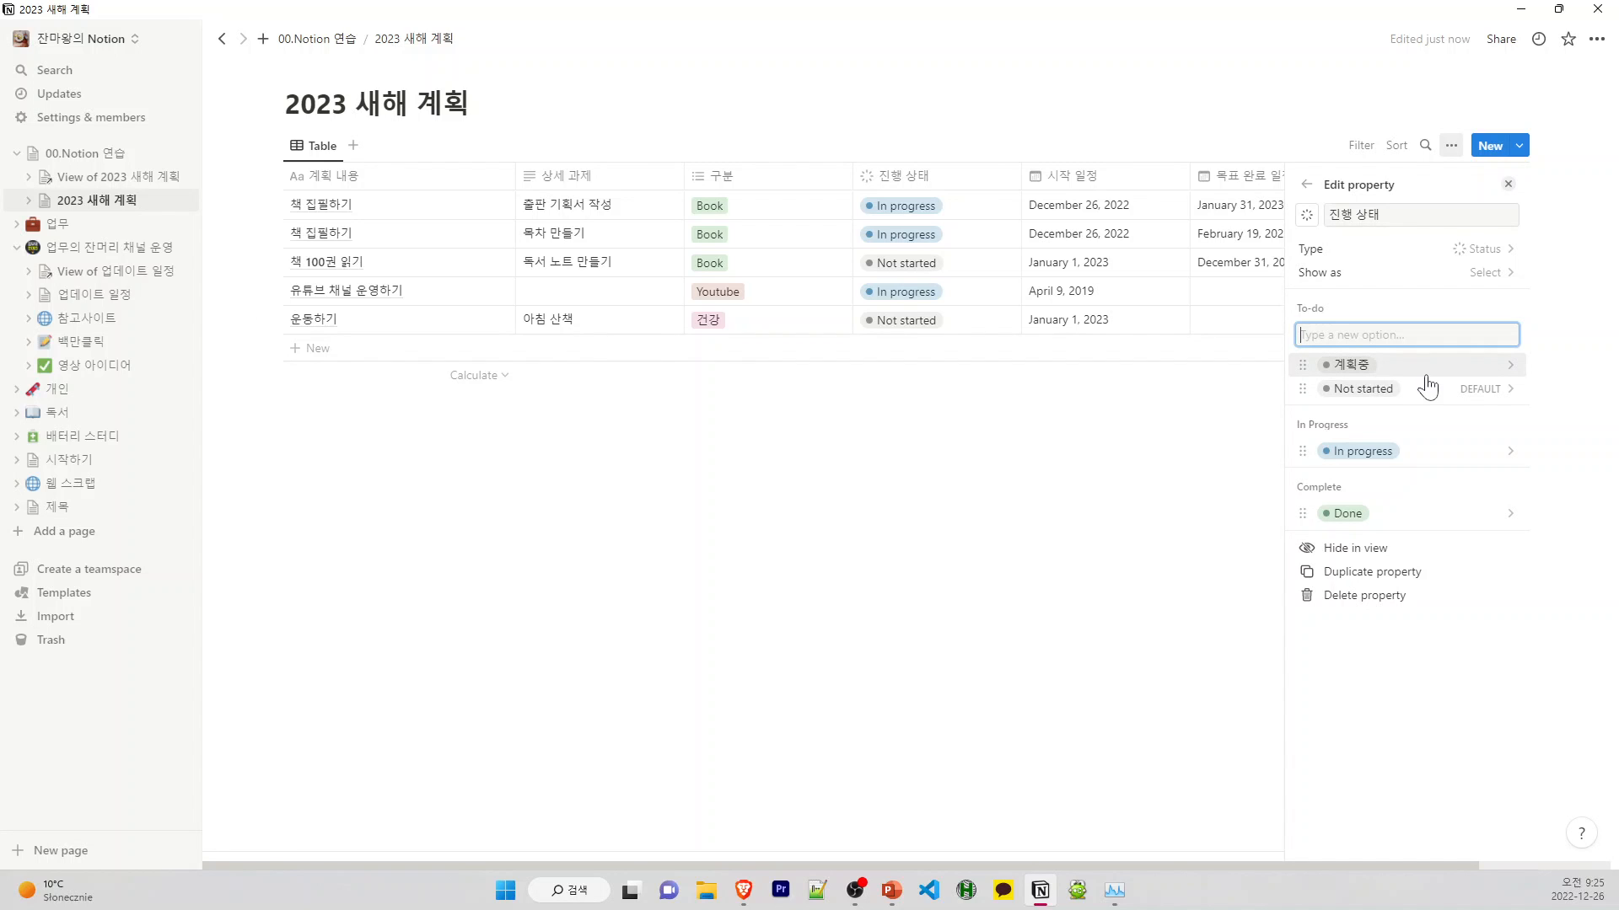
View the settings of the Not started option, leave them as they are and close the property editor
click(1469, 389)
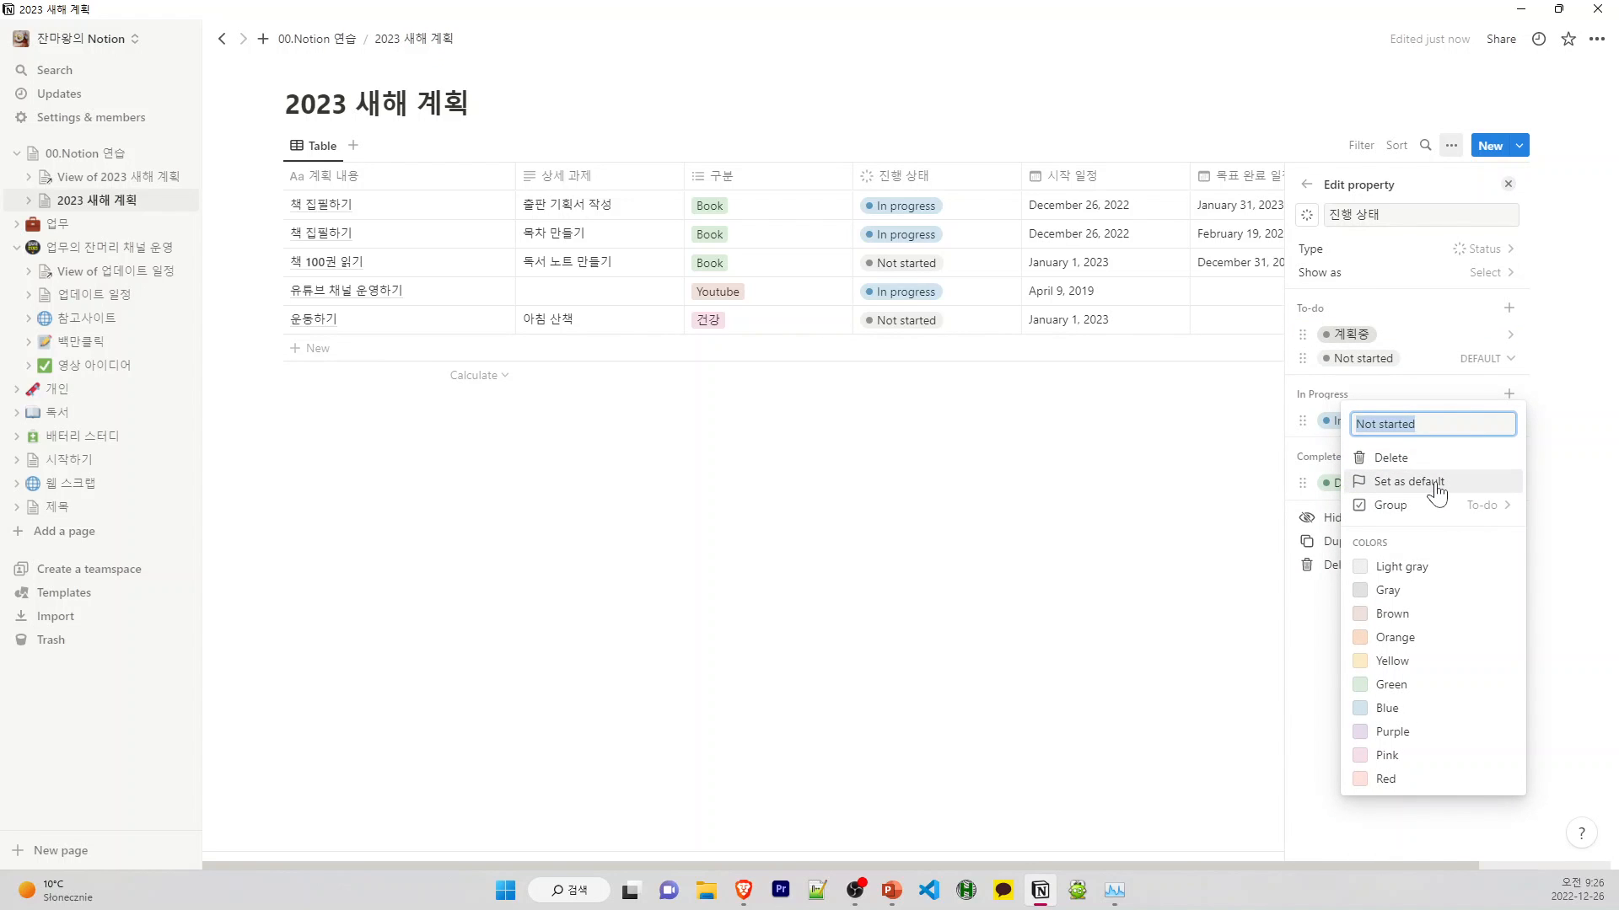
click(1542, 365)
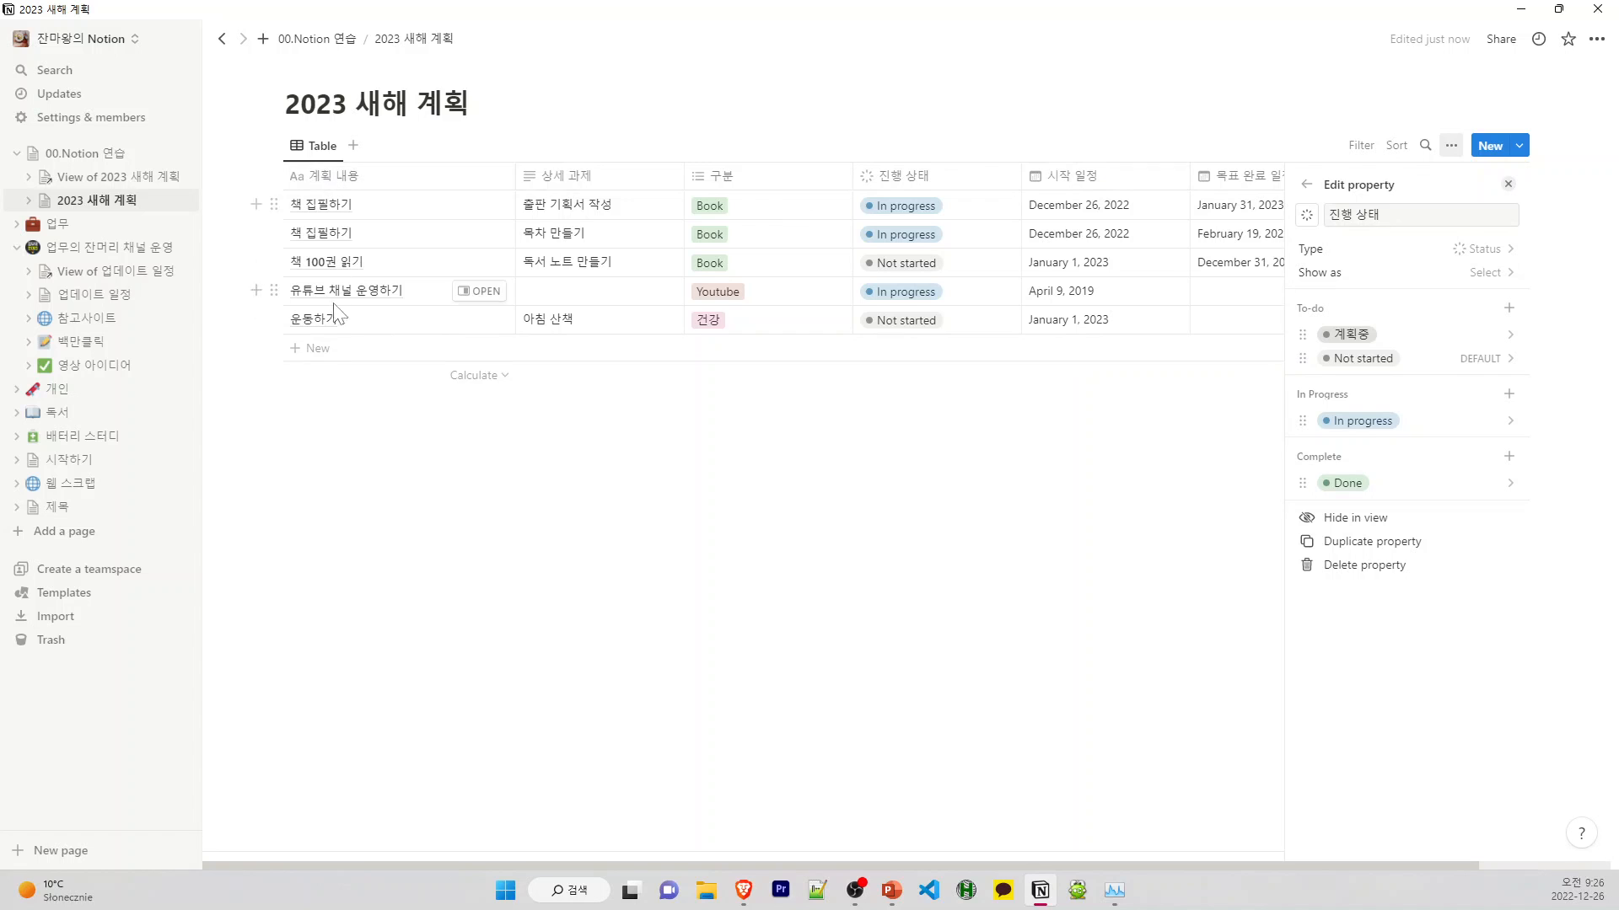
click(1508, 186)
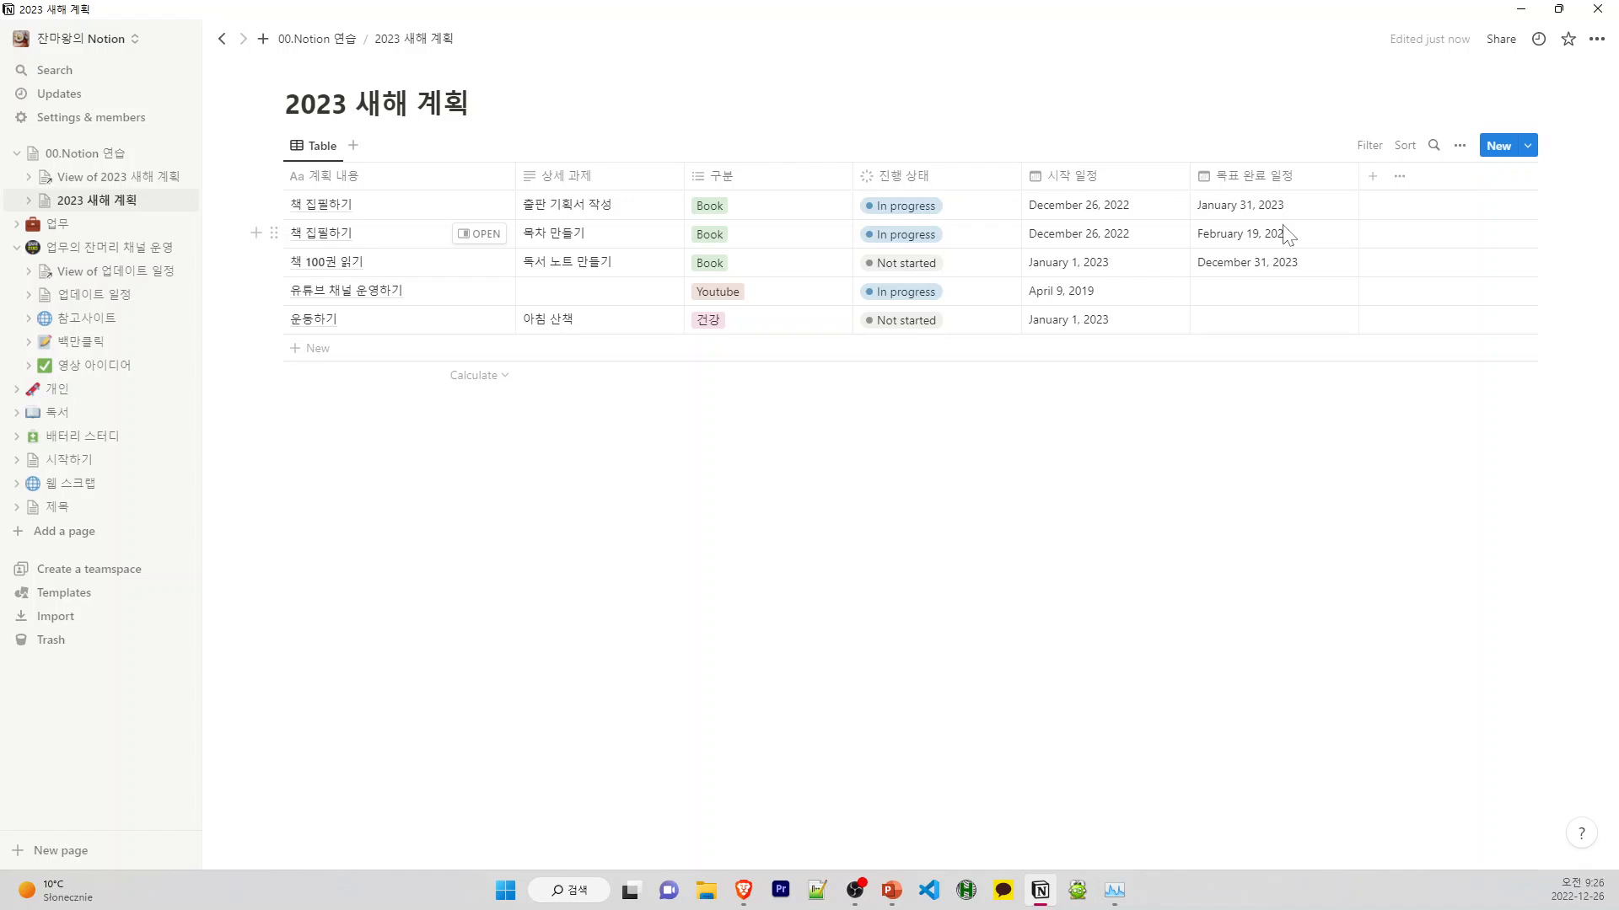
Add a Board view to the 2023 새해 계획 database and group it by 진행 상태
click(353, 150)
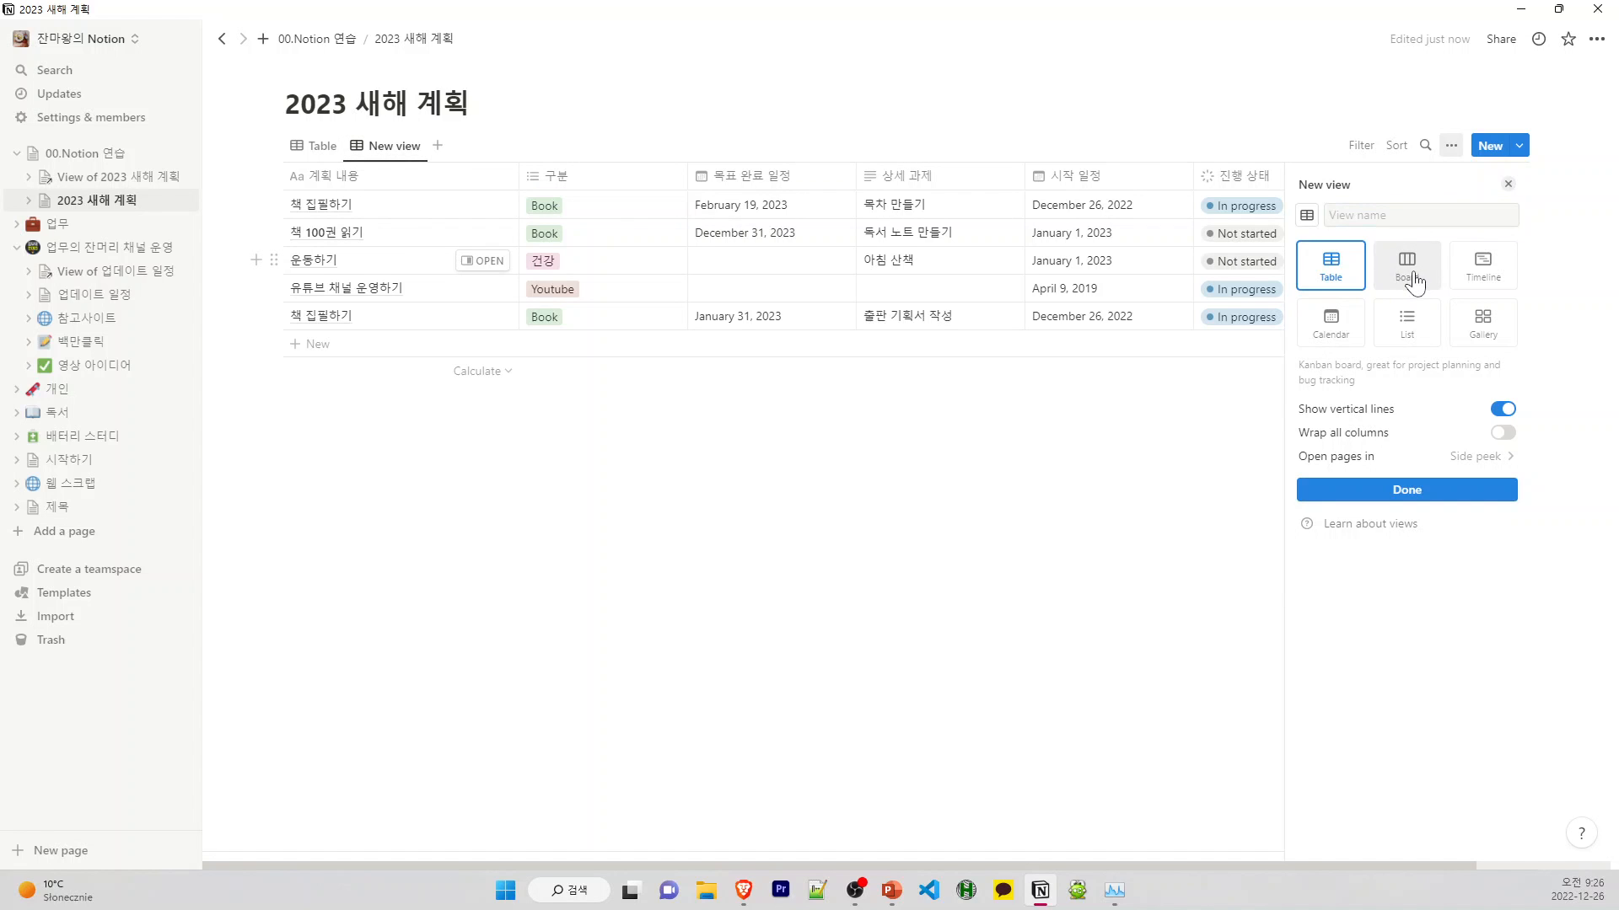
click(1414, 281)
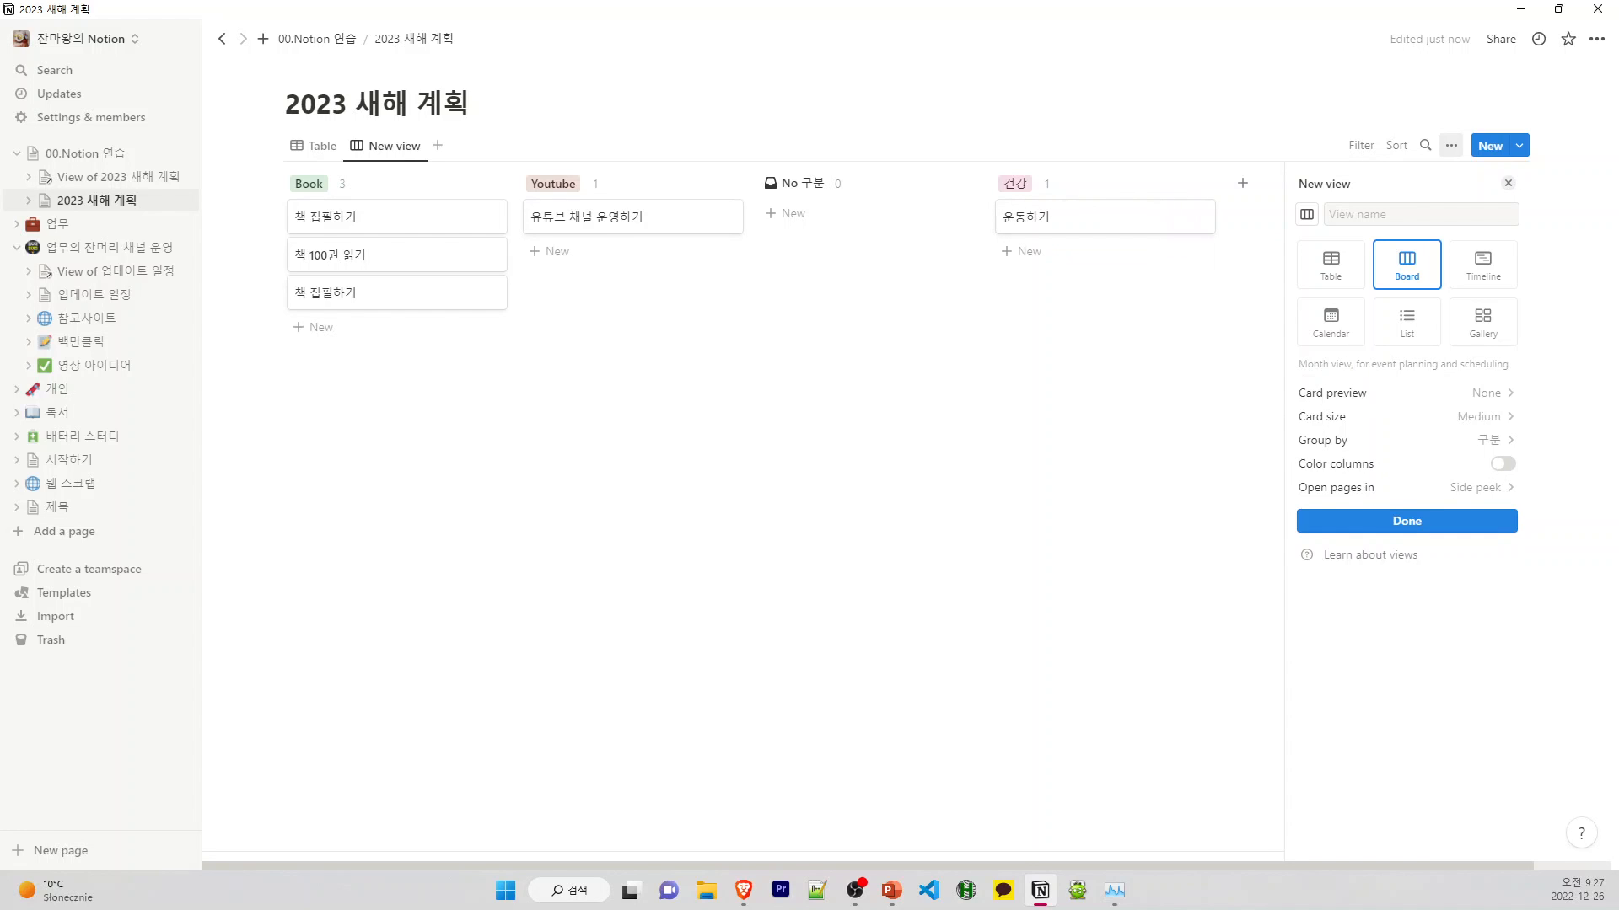
click(1393, 457)
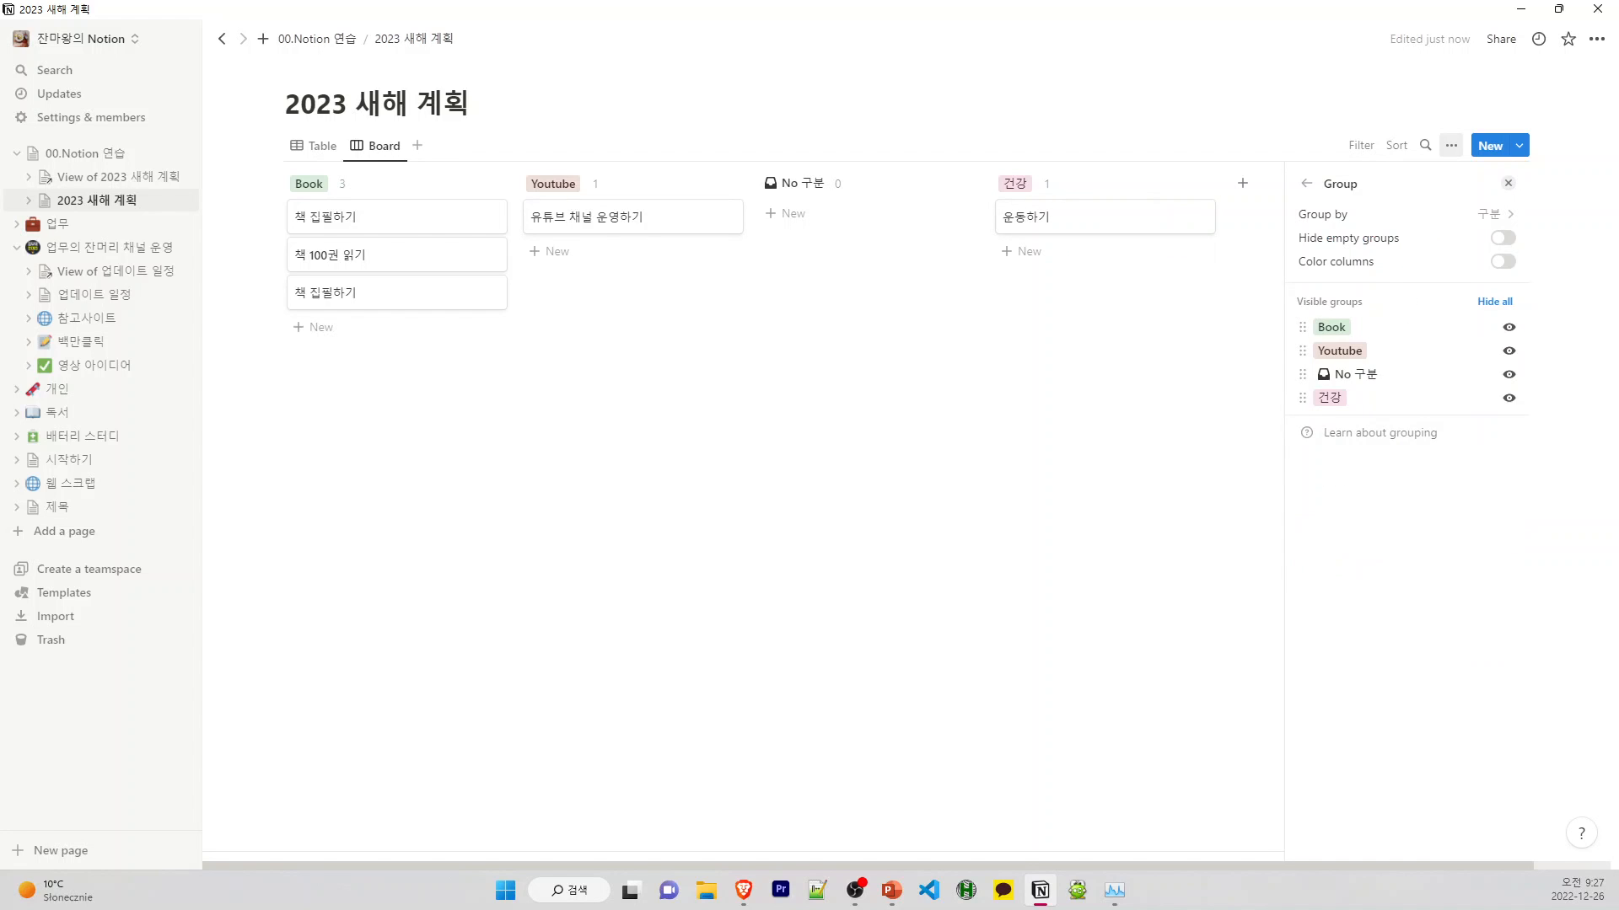
click(1481, 216)
click(1376, 371)
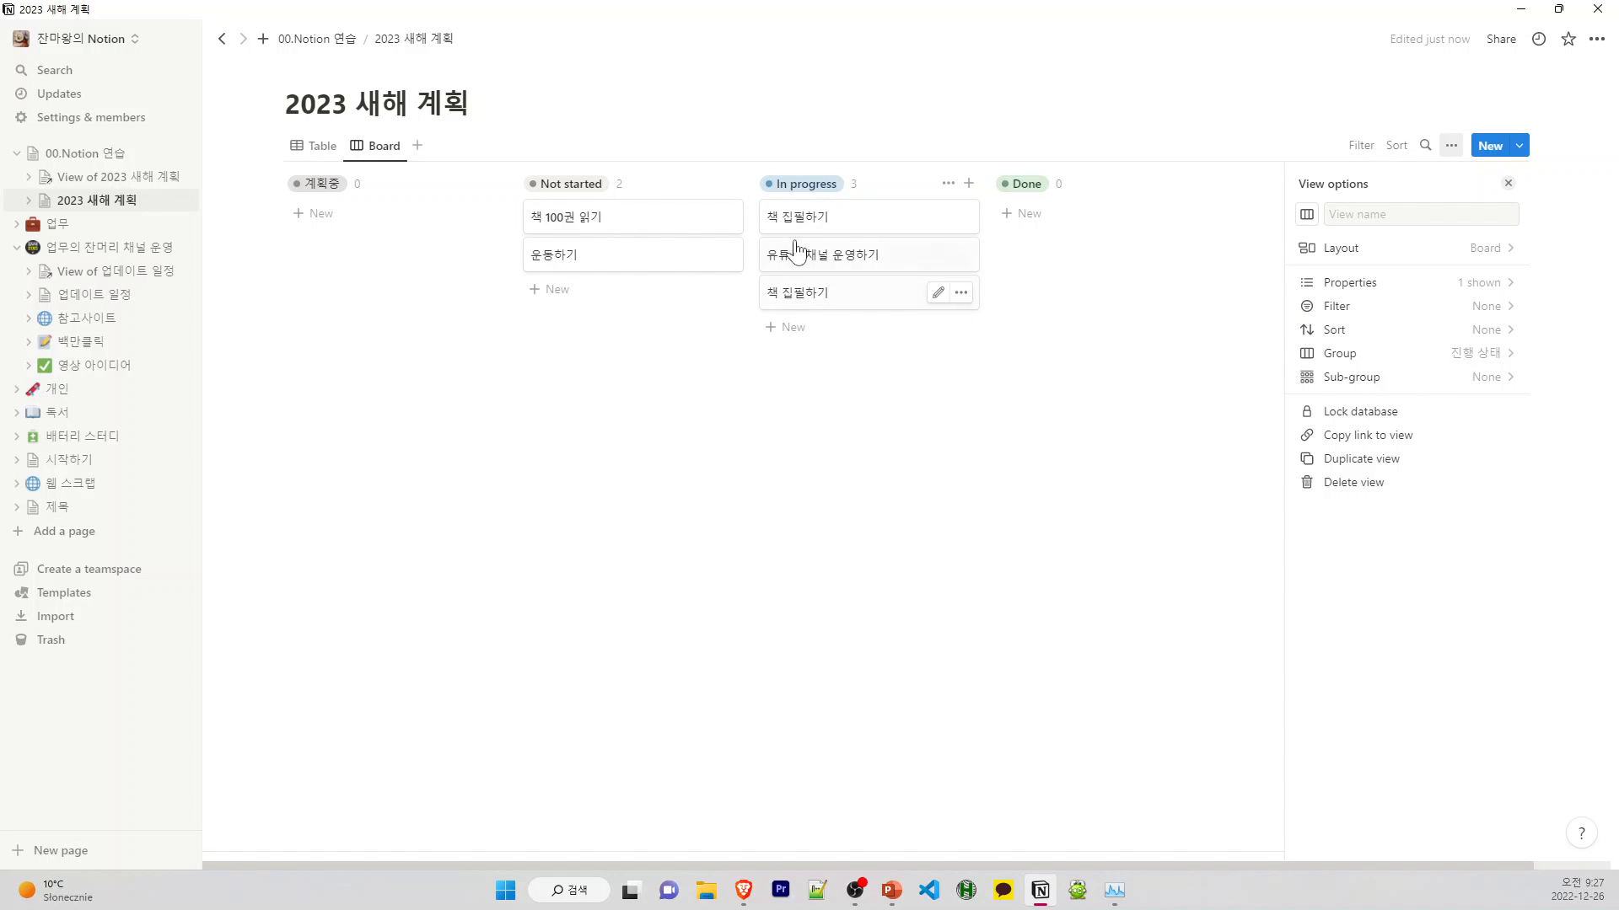
Compare the Table and Board views, then show the 상세 과제 property on the board cards
click(318, 148)
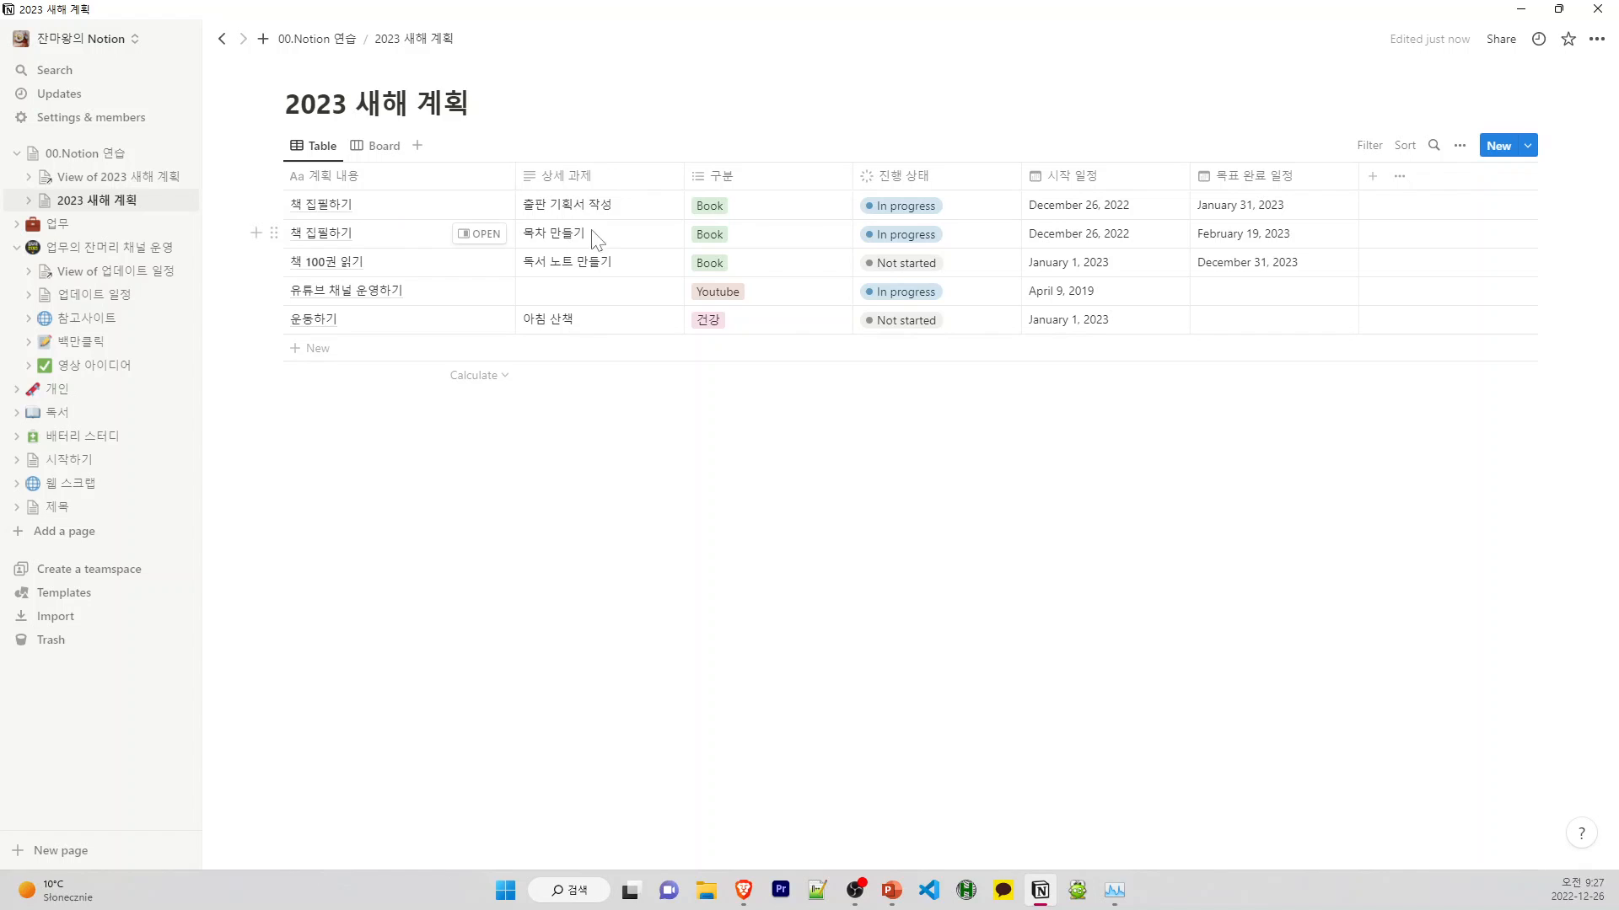
click(381, 150)
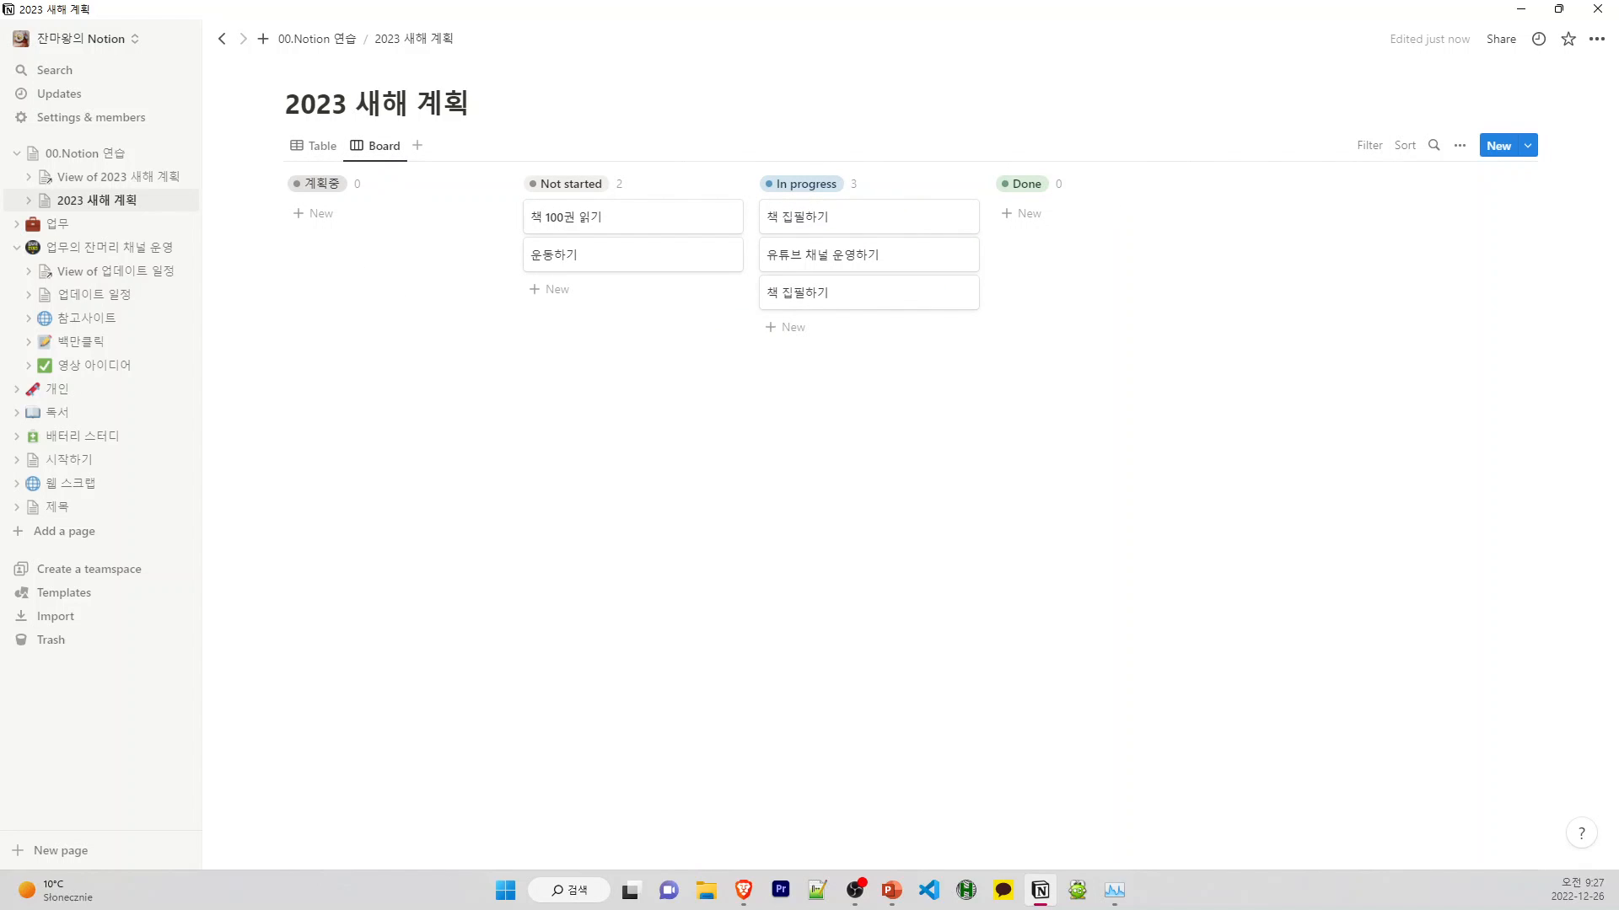
click(1459, 146)
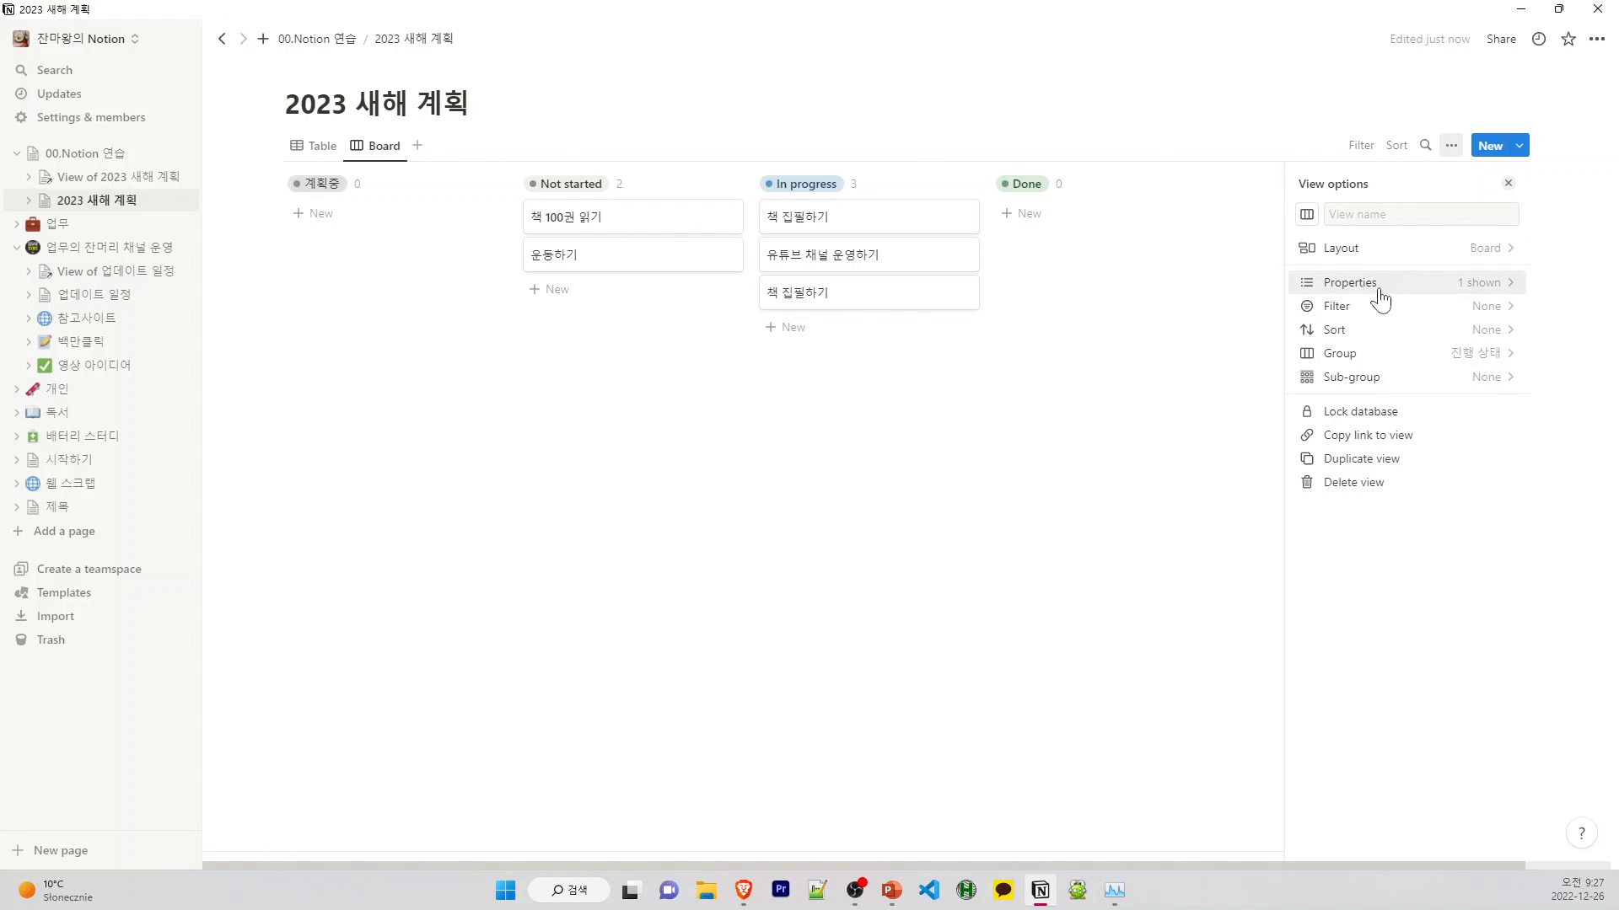
click(1380, 297)
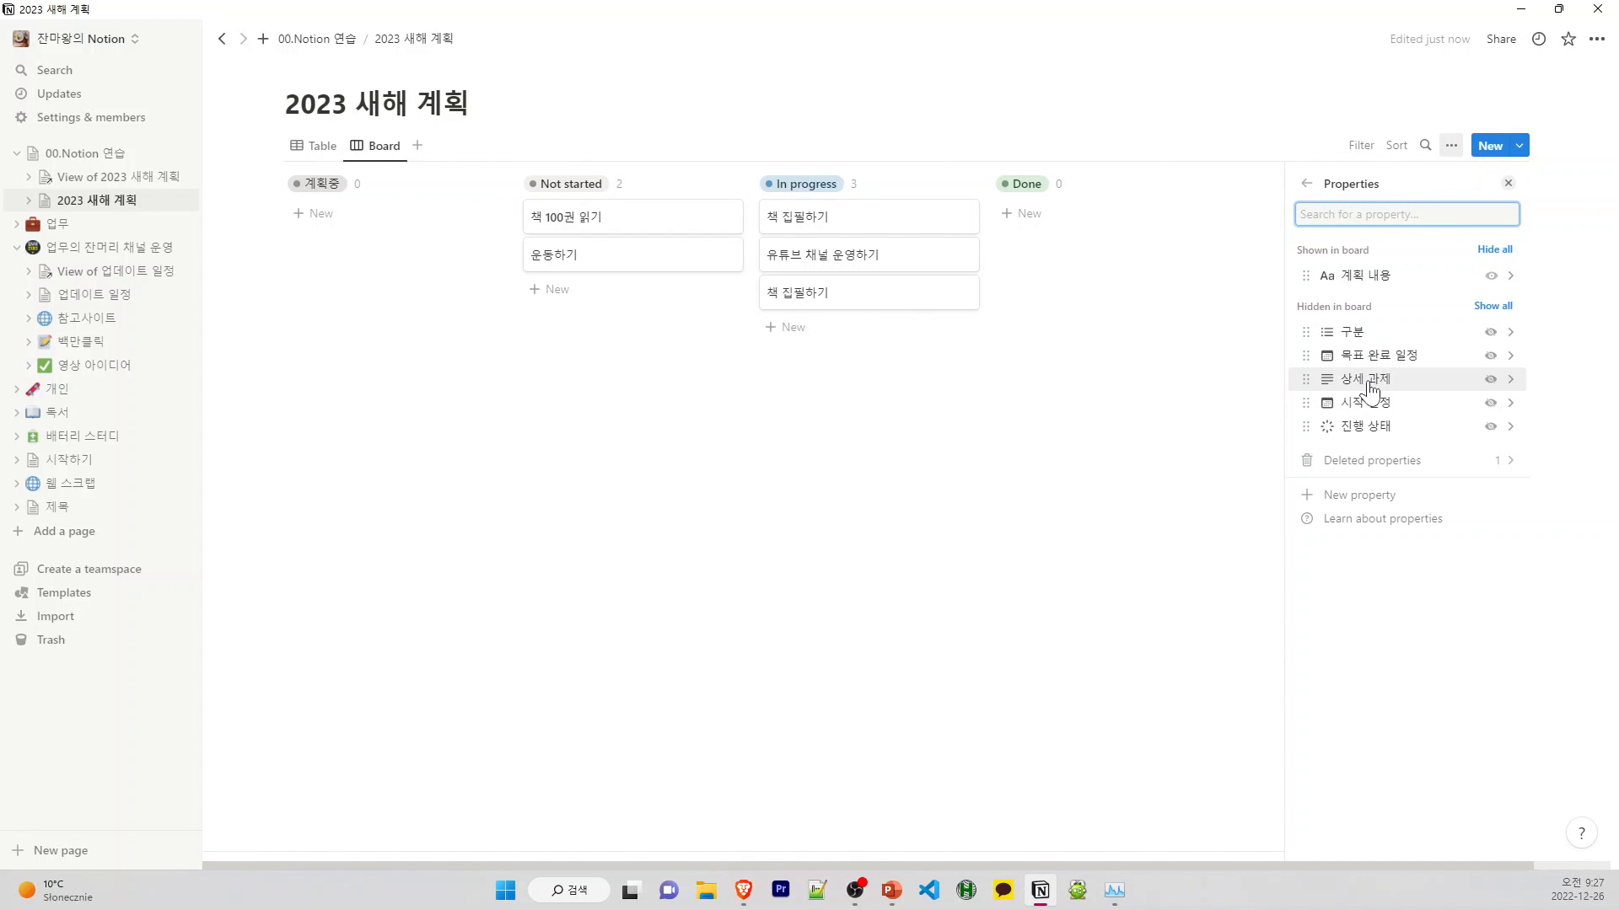
drag(1367, 389, 1369, 300)
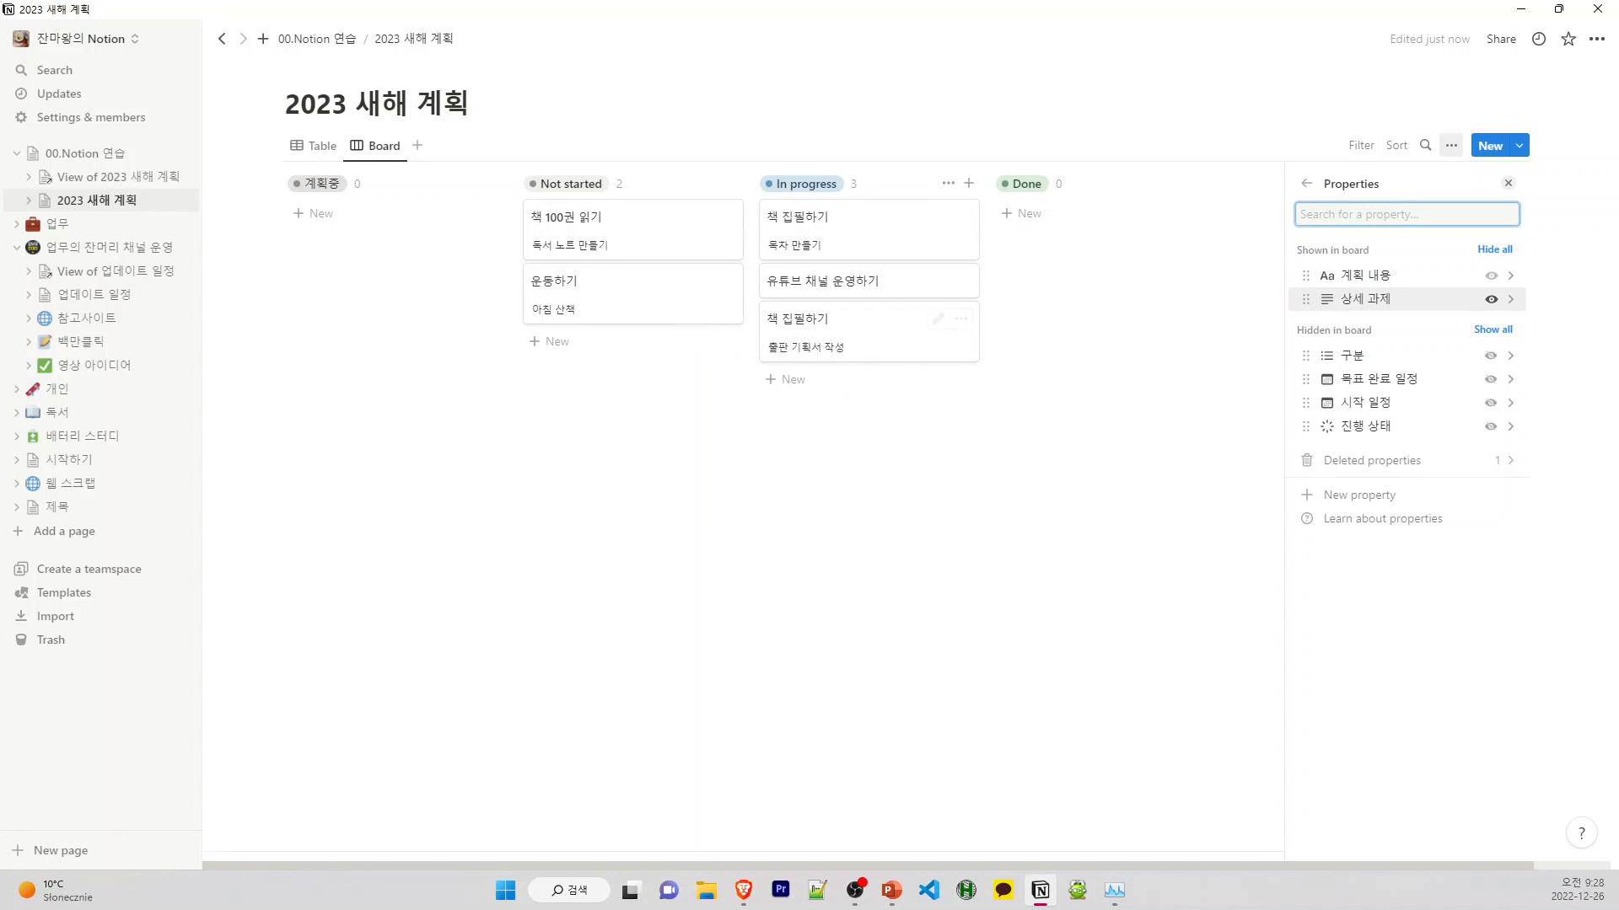
click(847, 472)
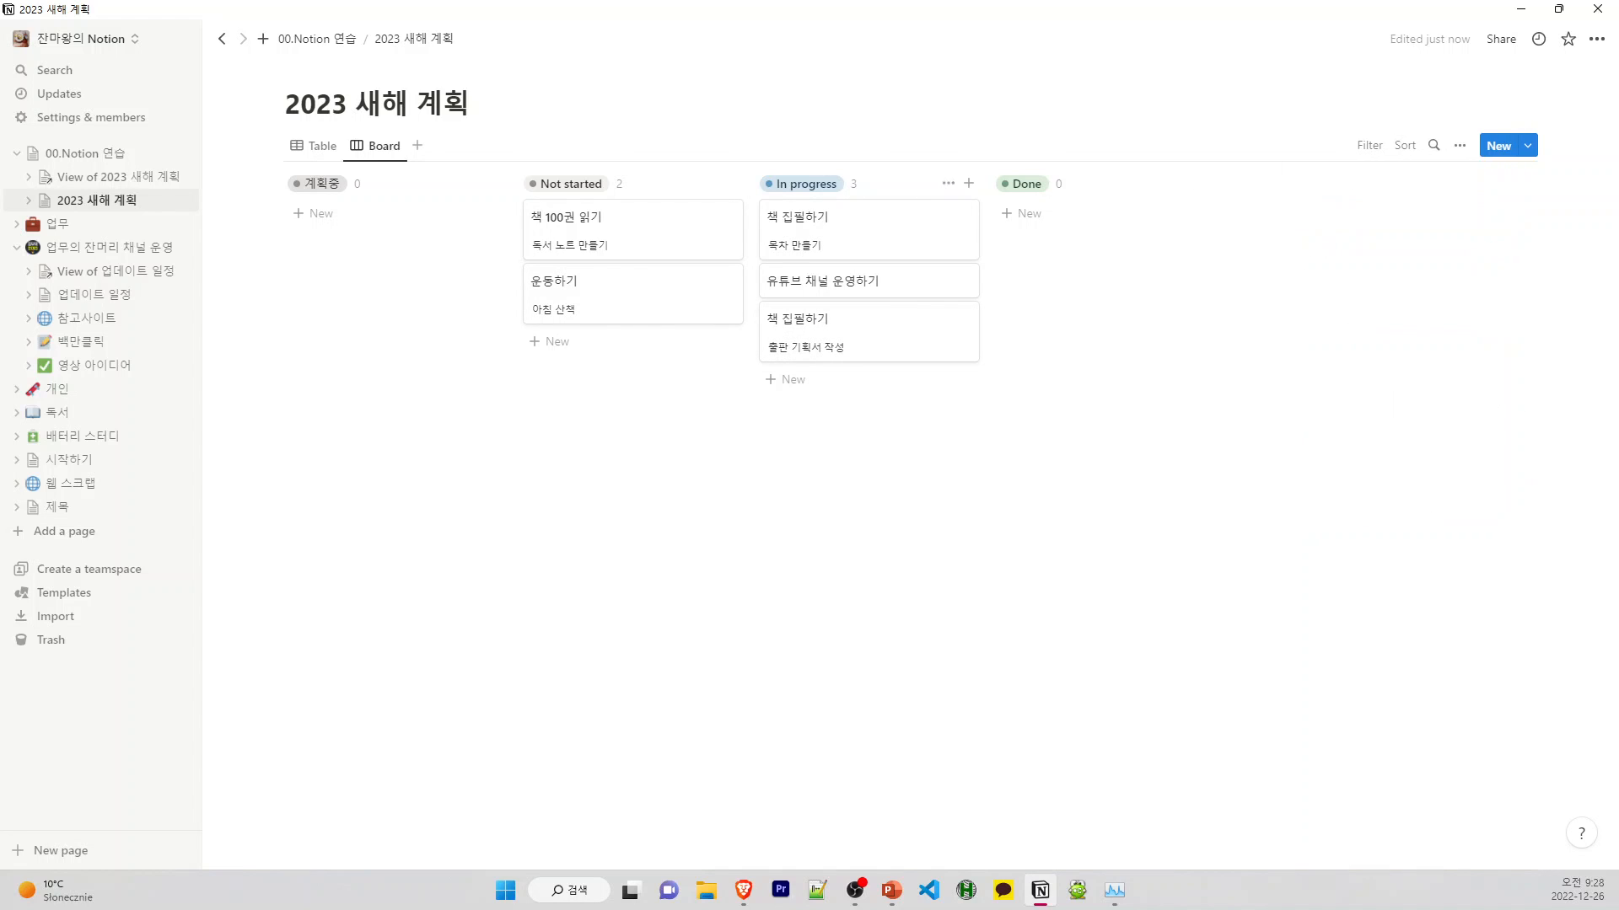
Check the Table view, then move the 책 집필하기 card with 출판 기획서 작성 to the board's Done column
click(325, 148)
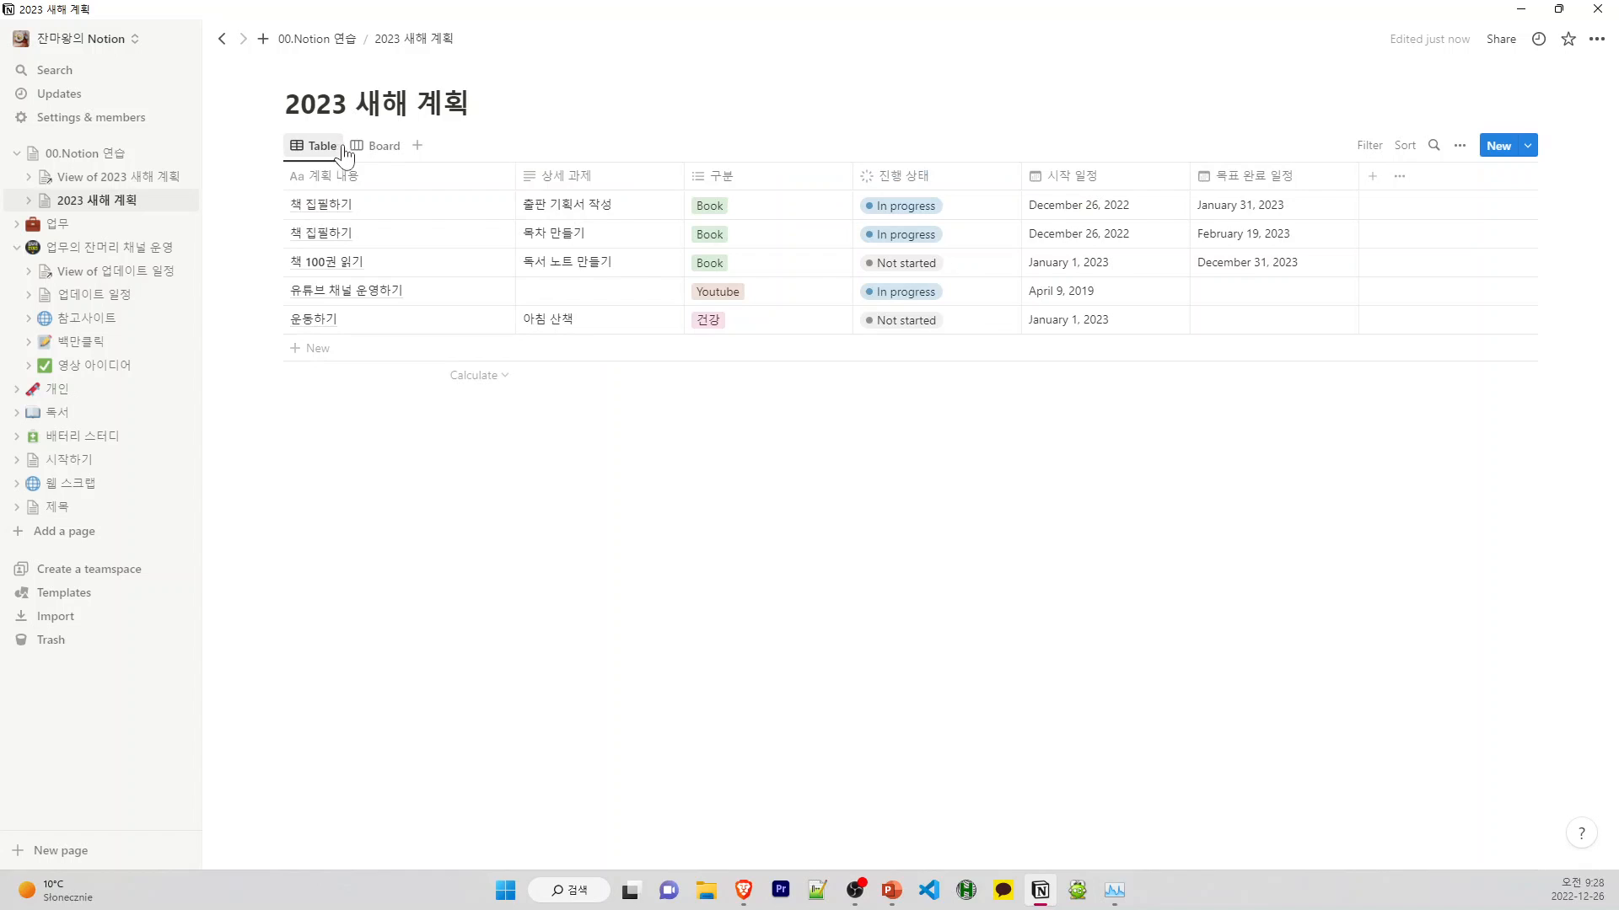
click(380, 150)
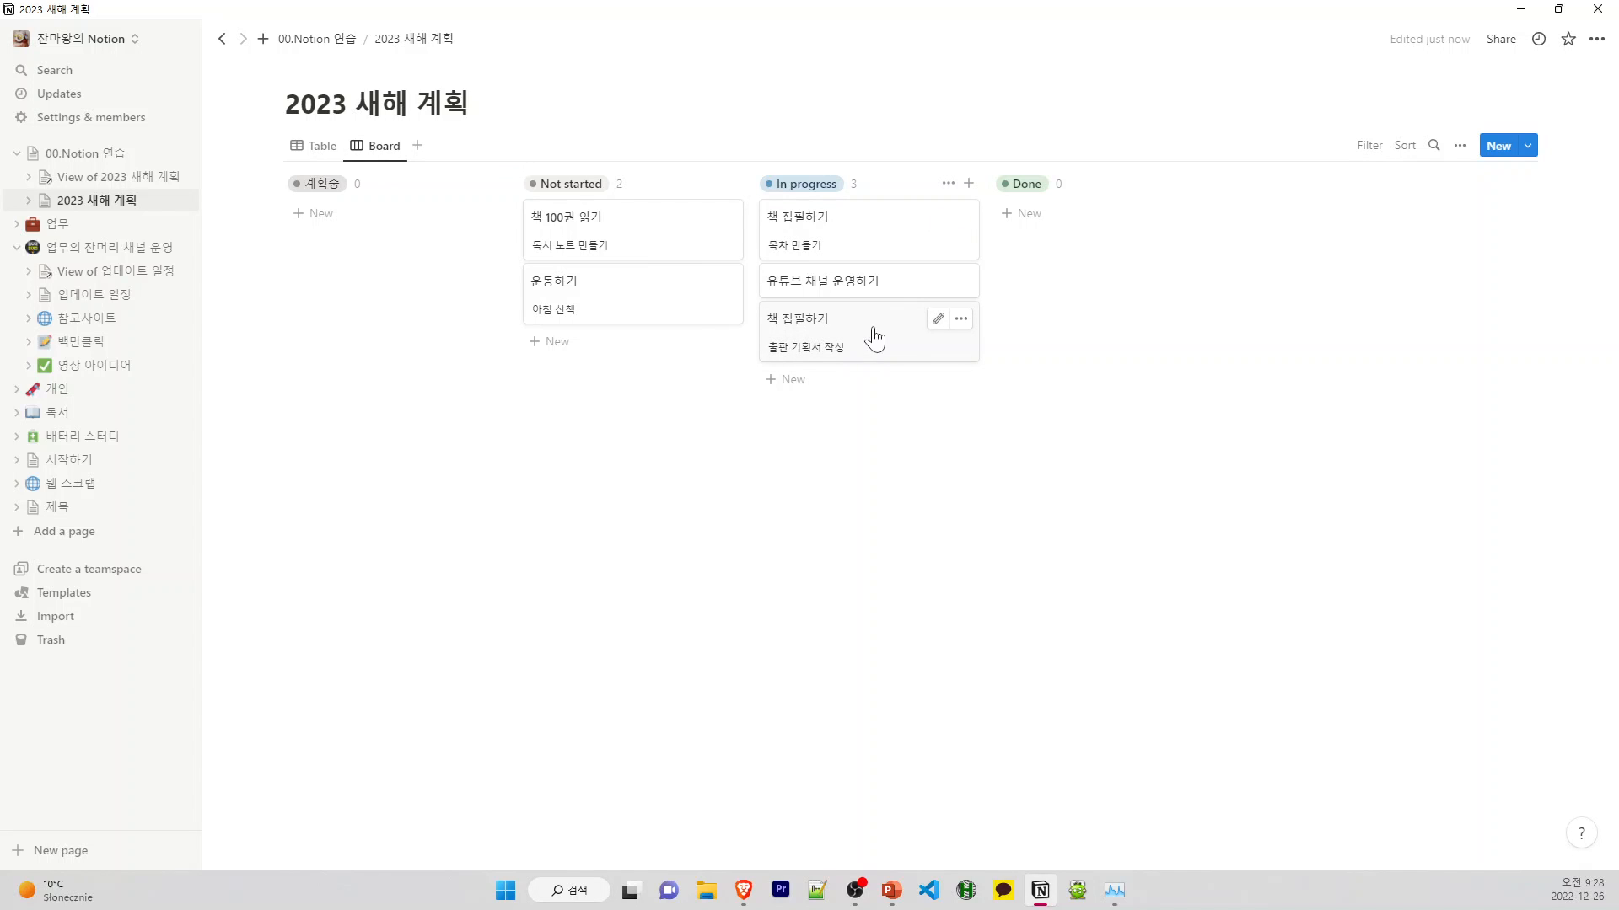
drag(925, 332, 1056, 235)
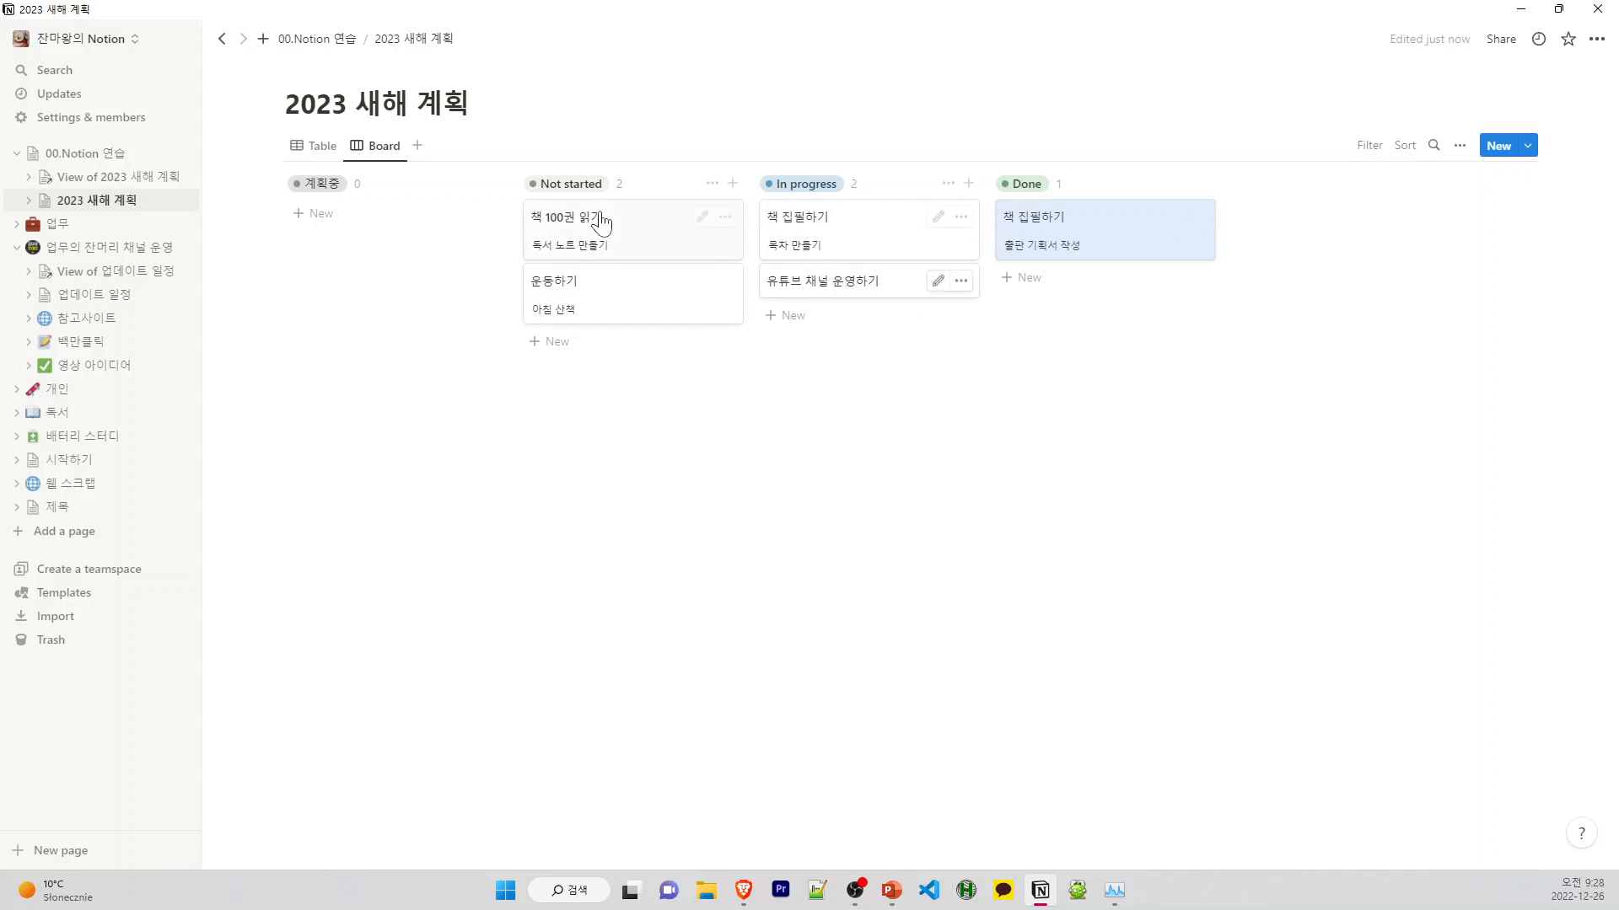
In the Table view, set the 진행 상태 of the 출판 기획서 작성 row to In progress
click(312, 146)
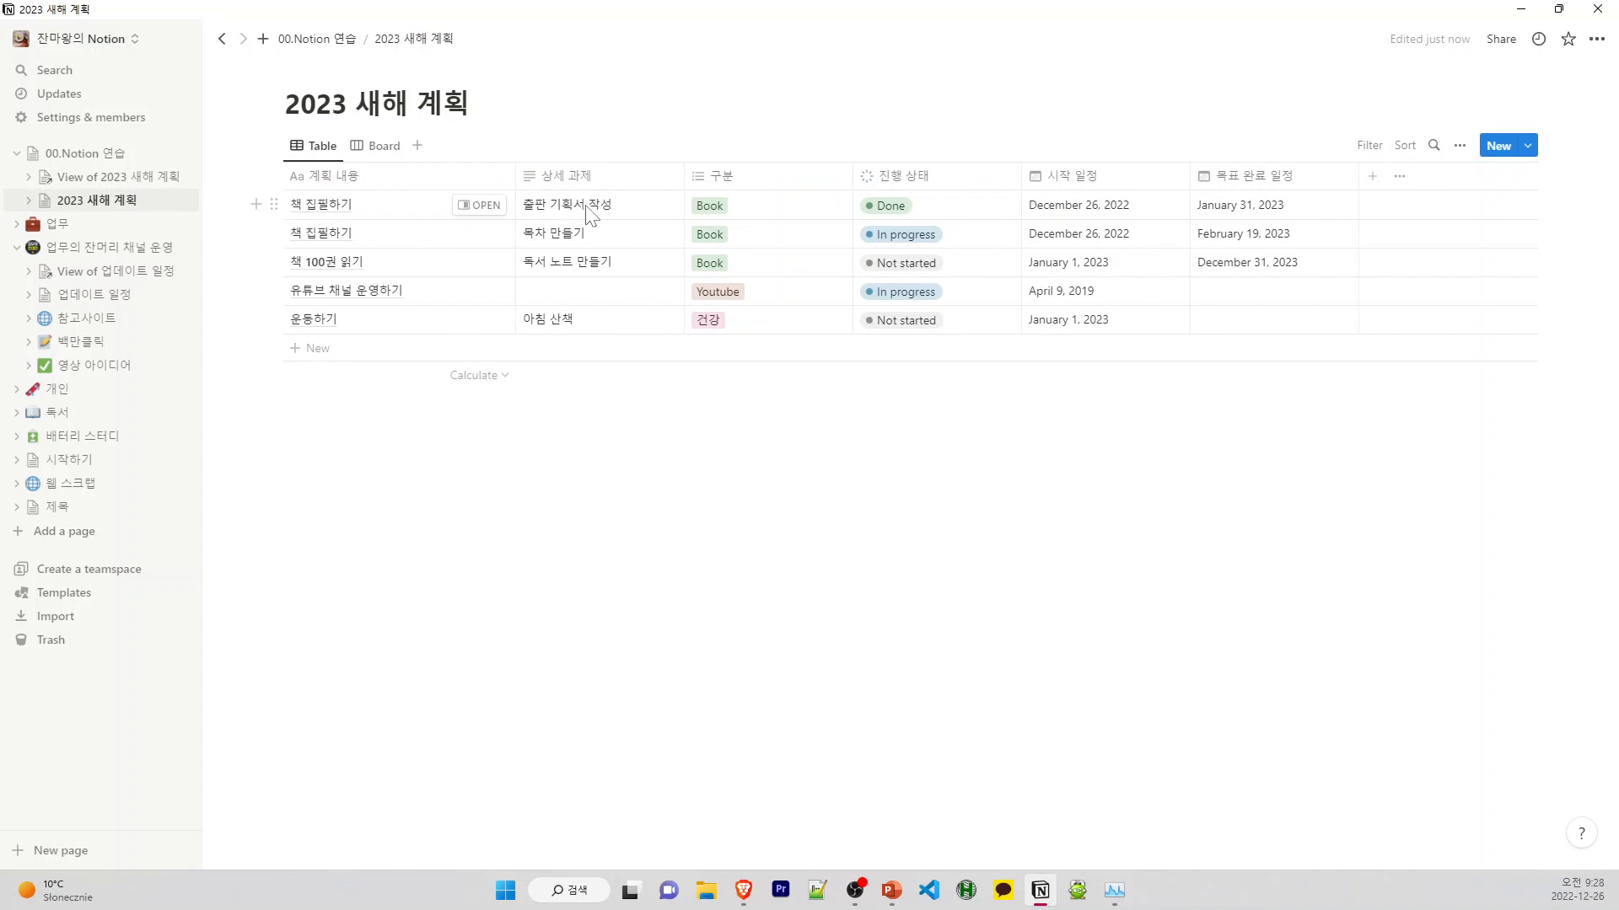
click(882, 215)
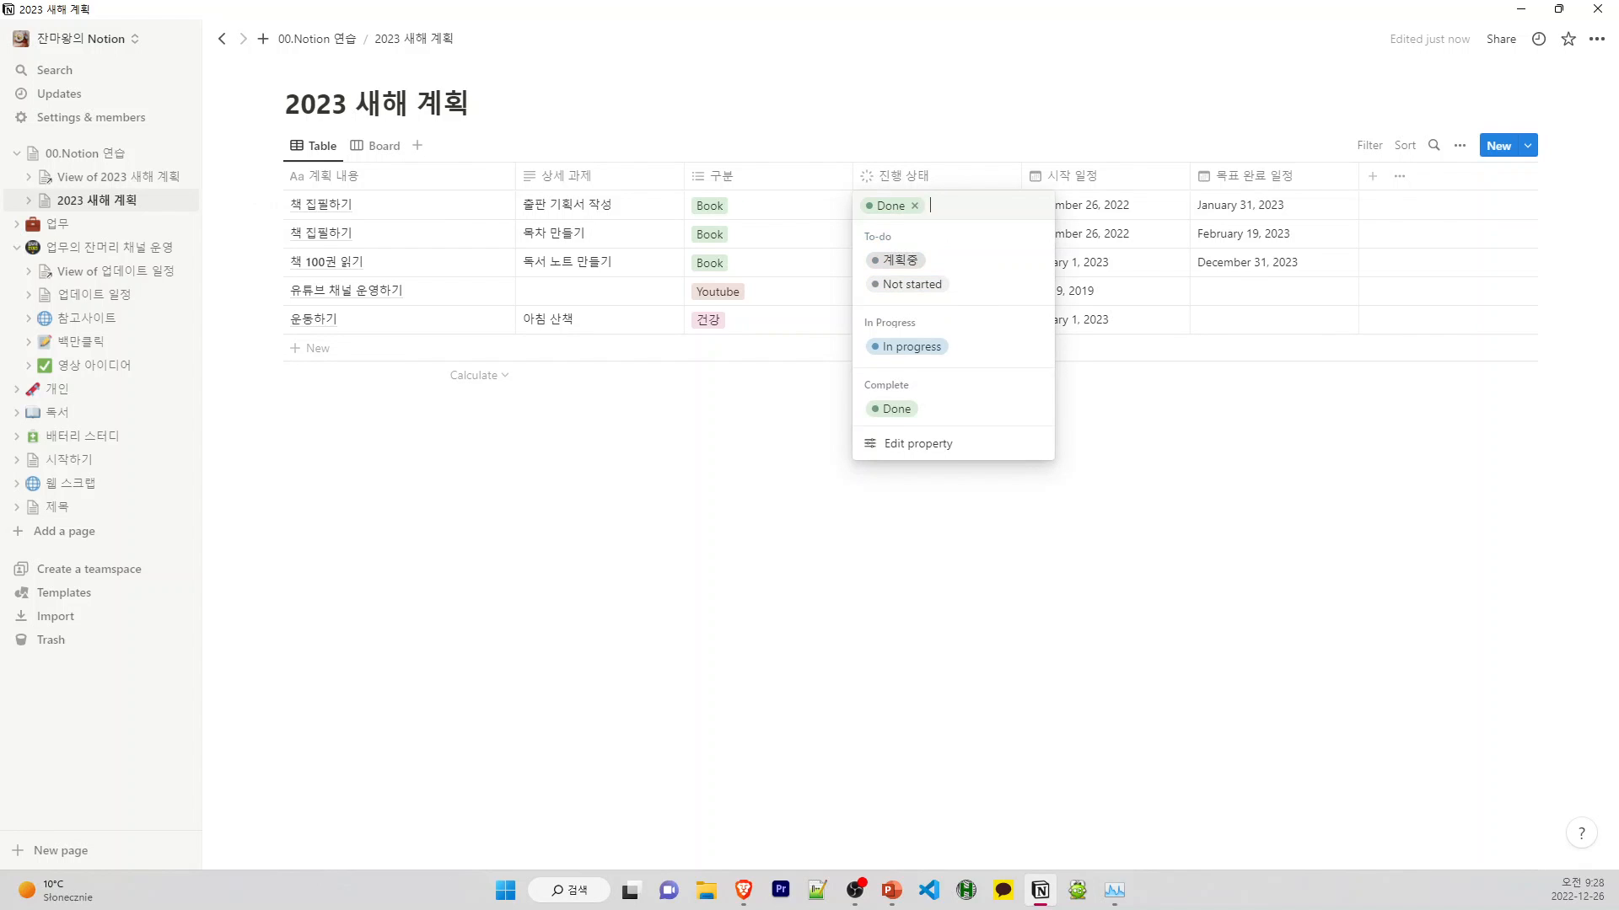
click(907, 349)
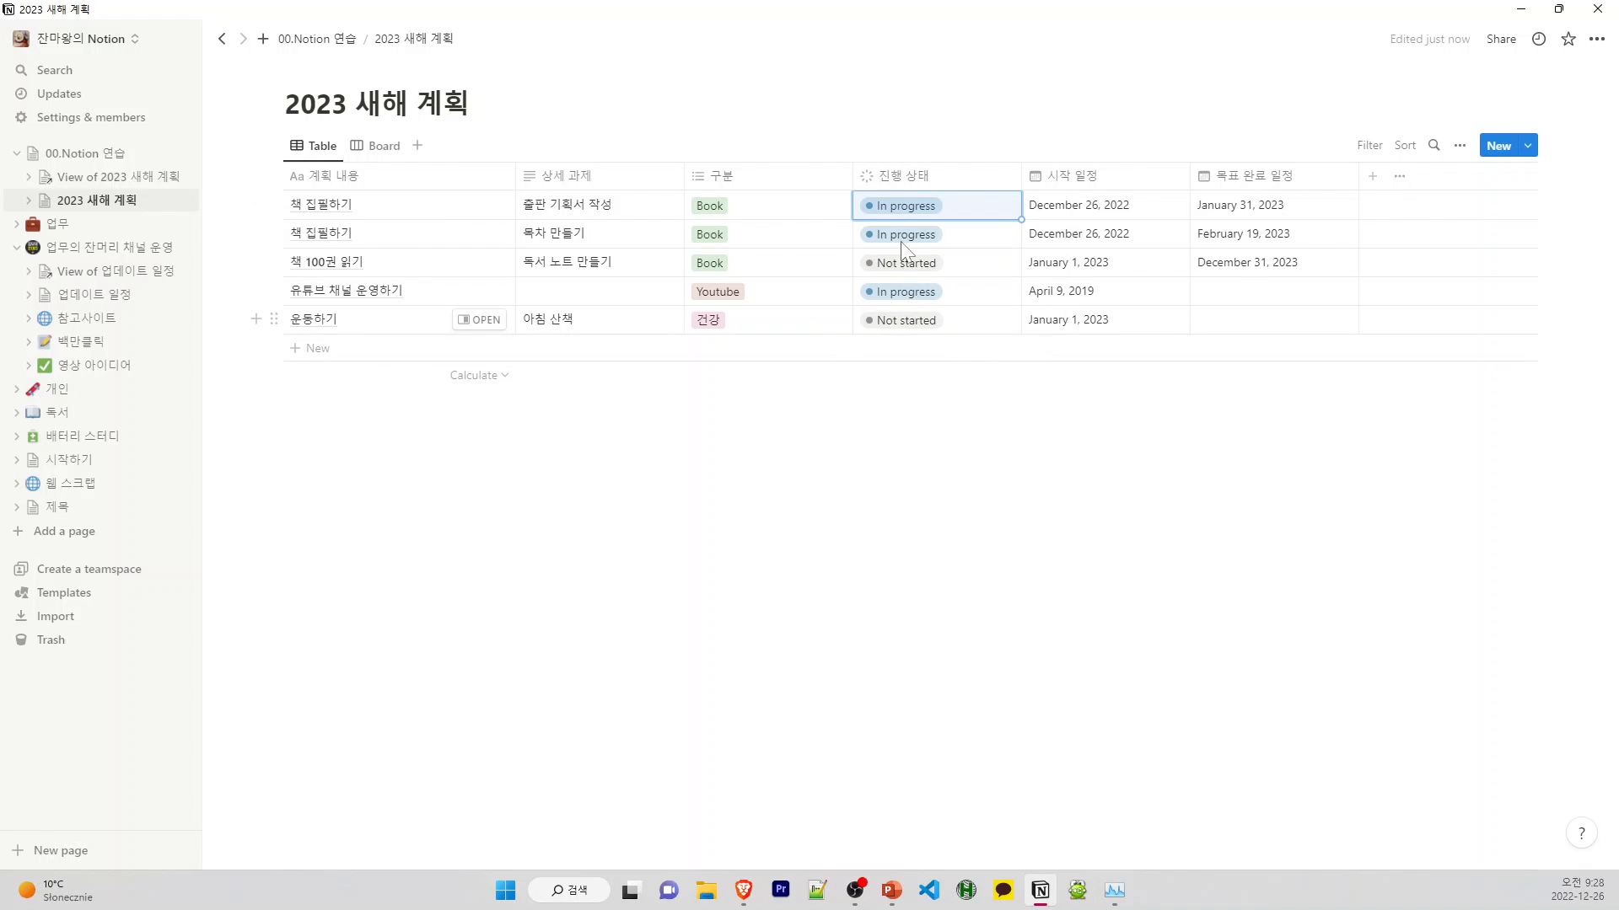
Check the Board view, then add a Calendar view to the database and show it by 시작 일정
click(359, 152)
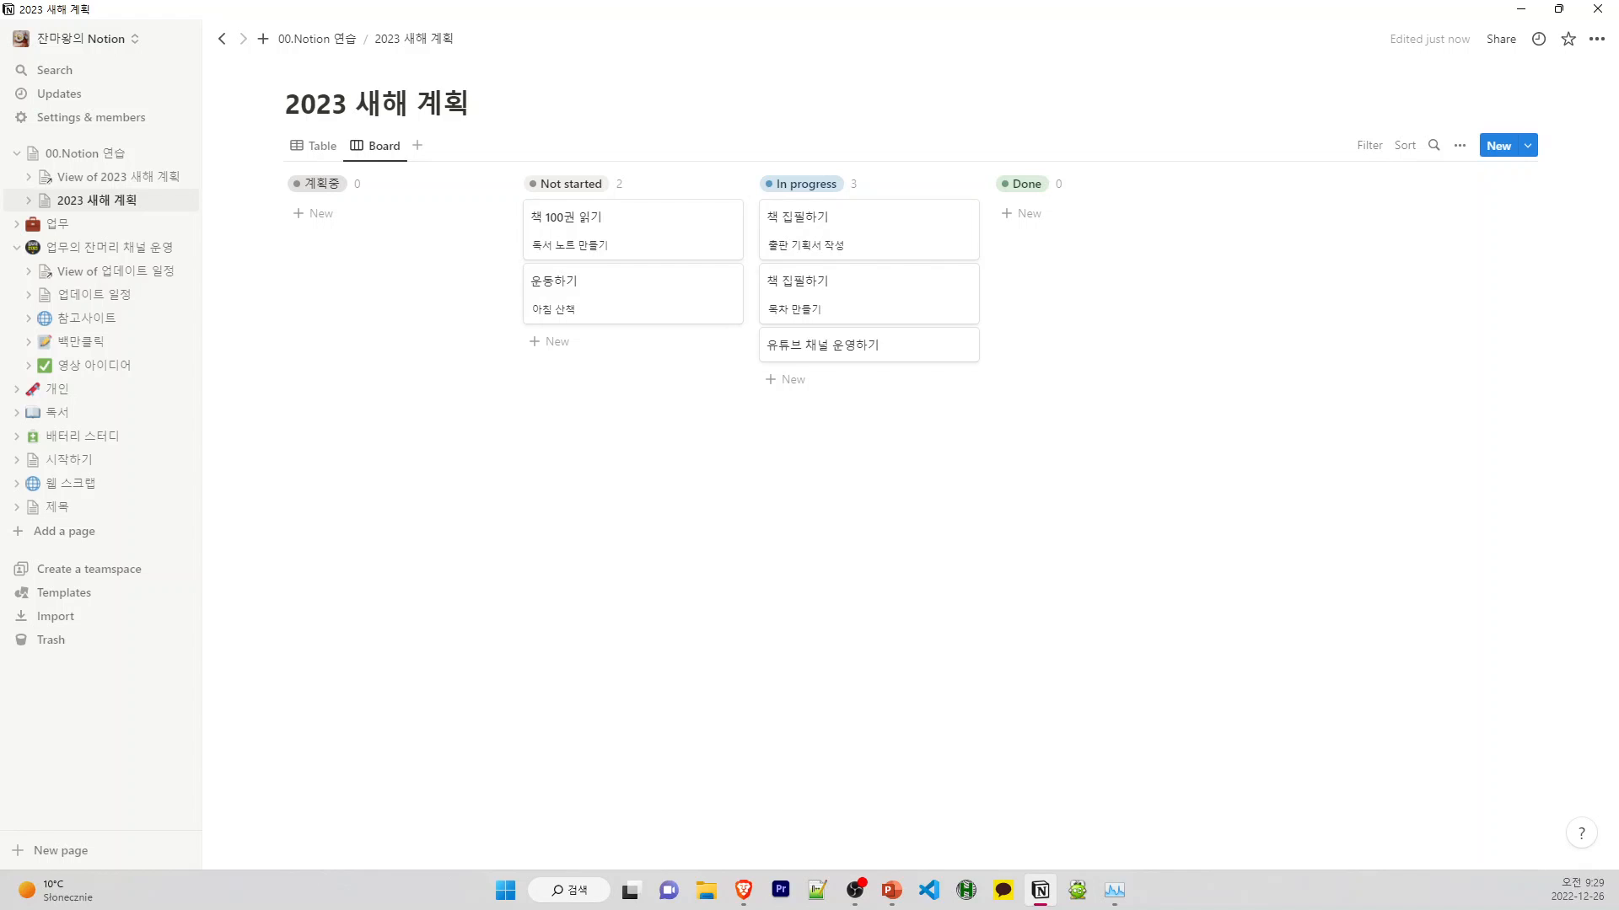
key(alt+Tab)
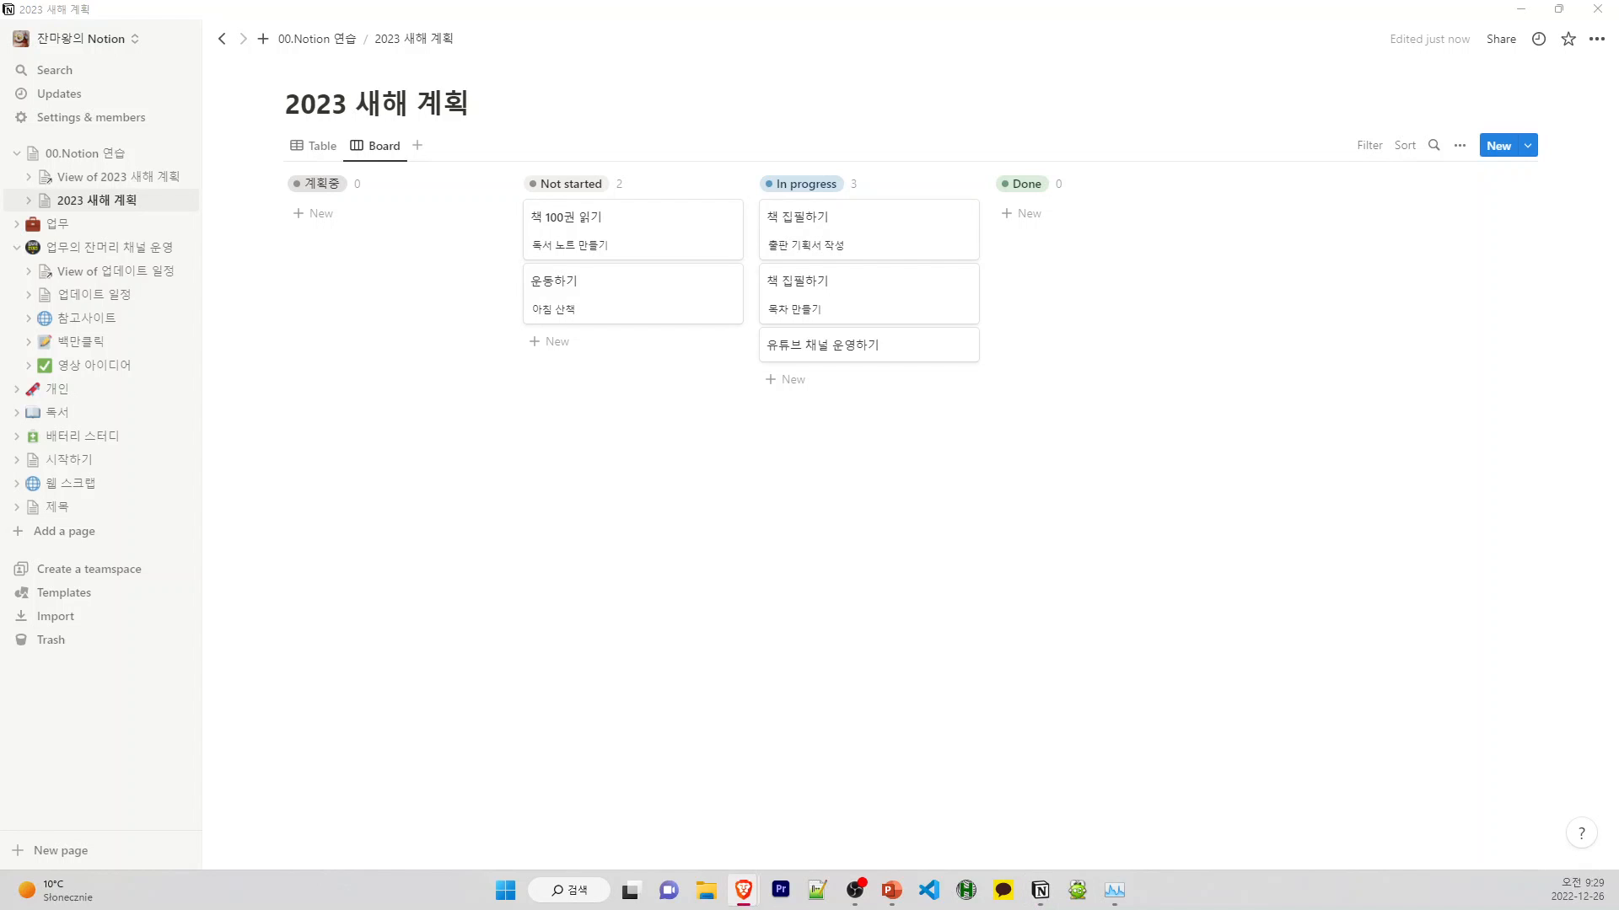
click(419, 147)
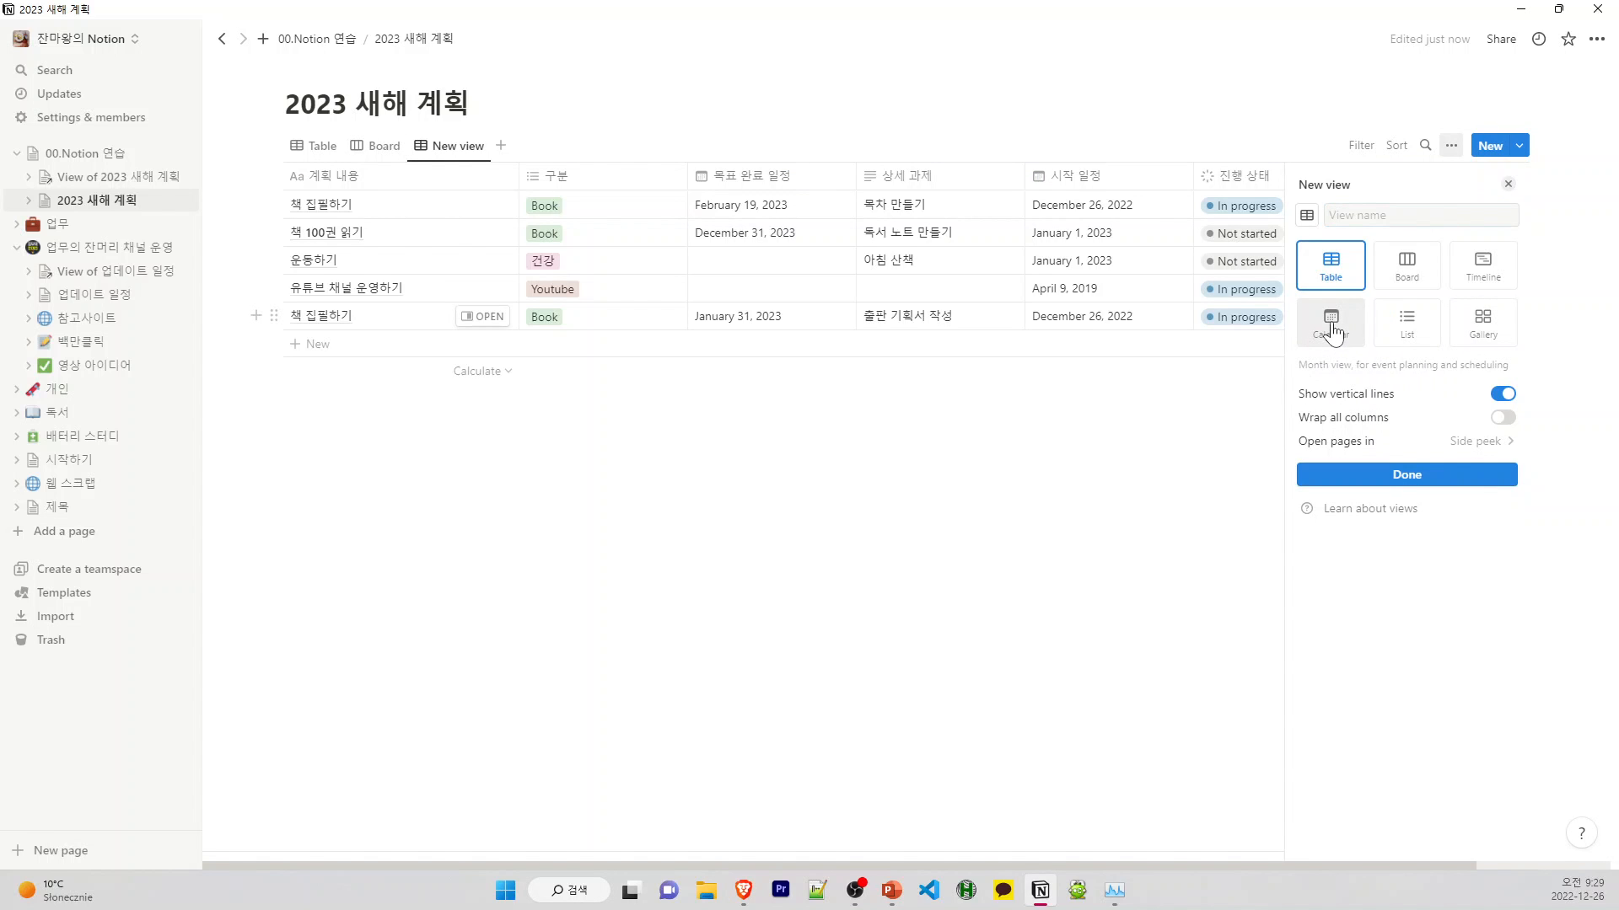
click(1332, 330)
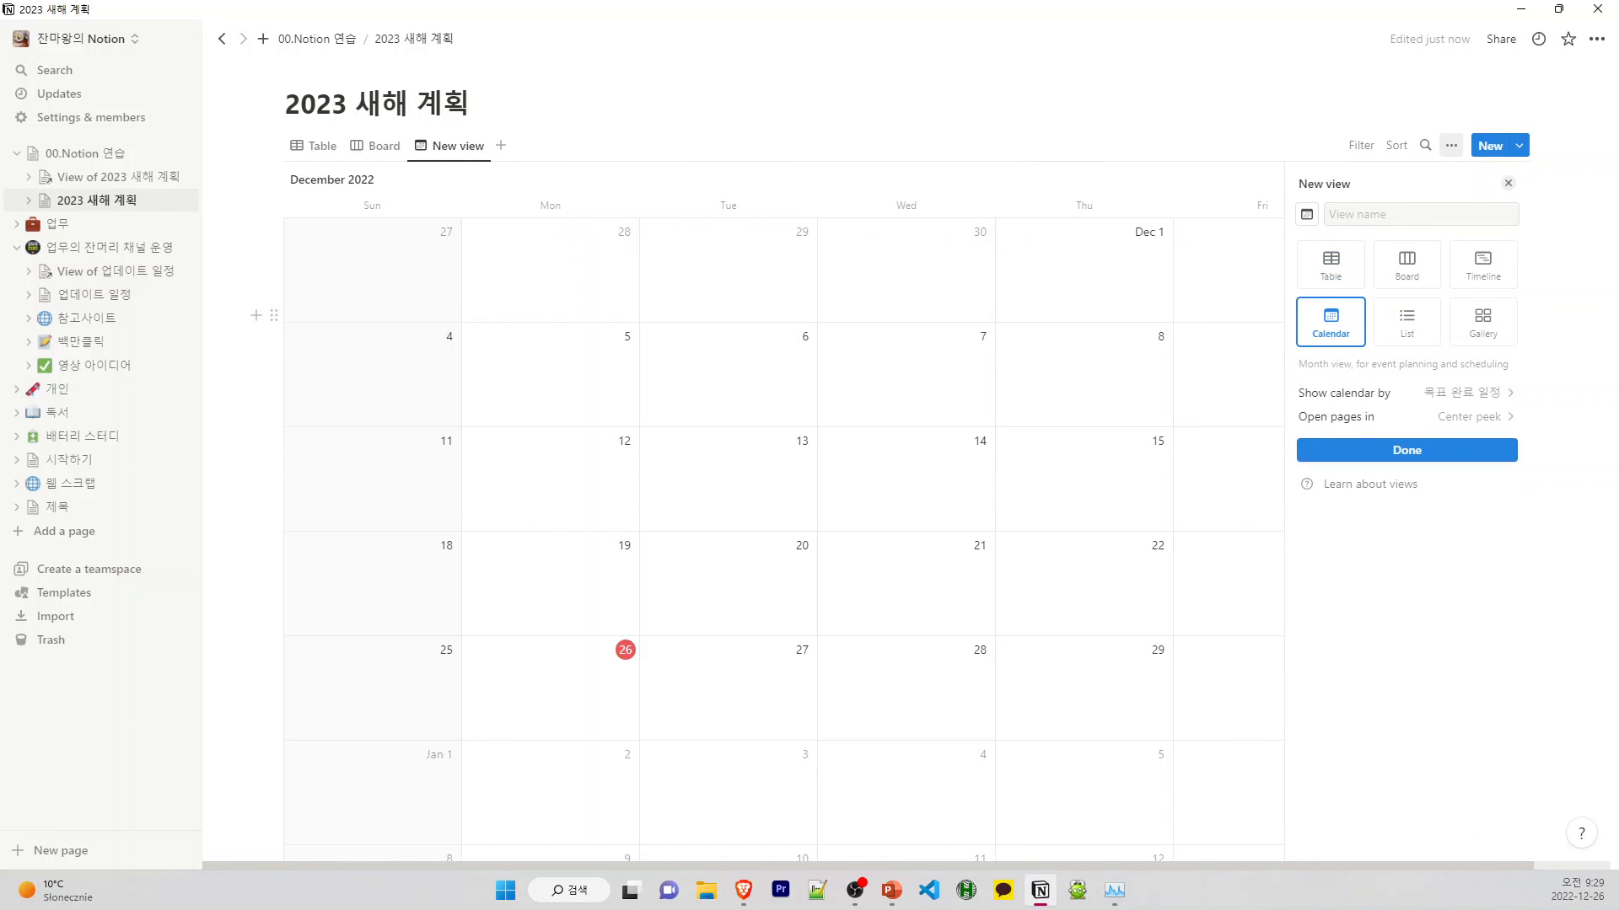
click(1485, 403)
click(1423, 496)
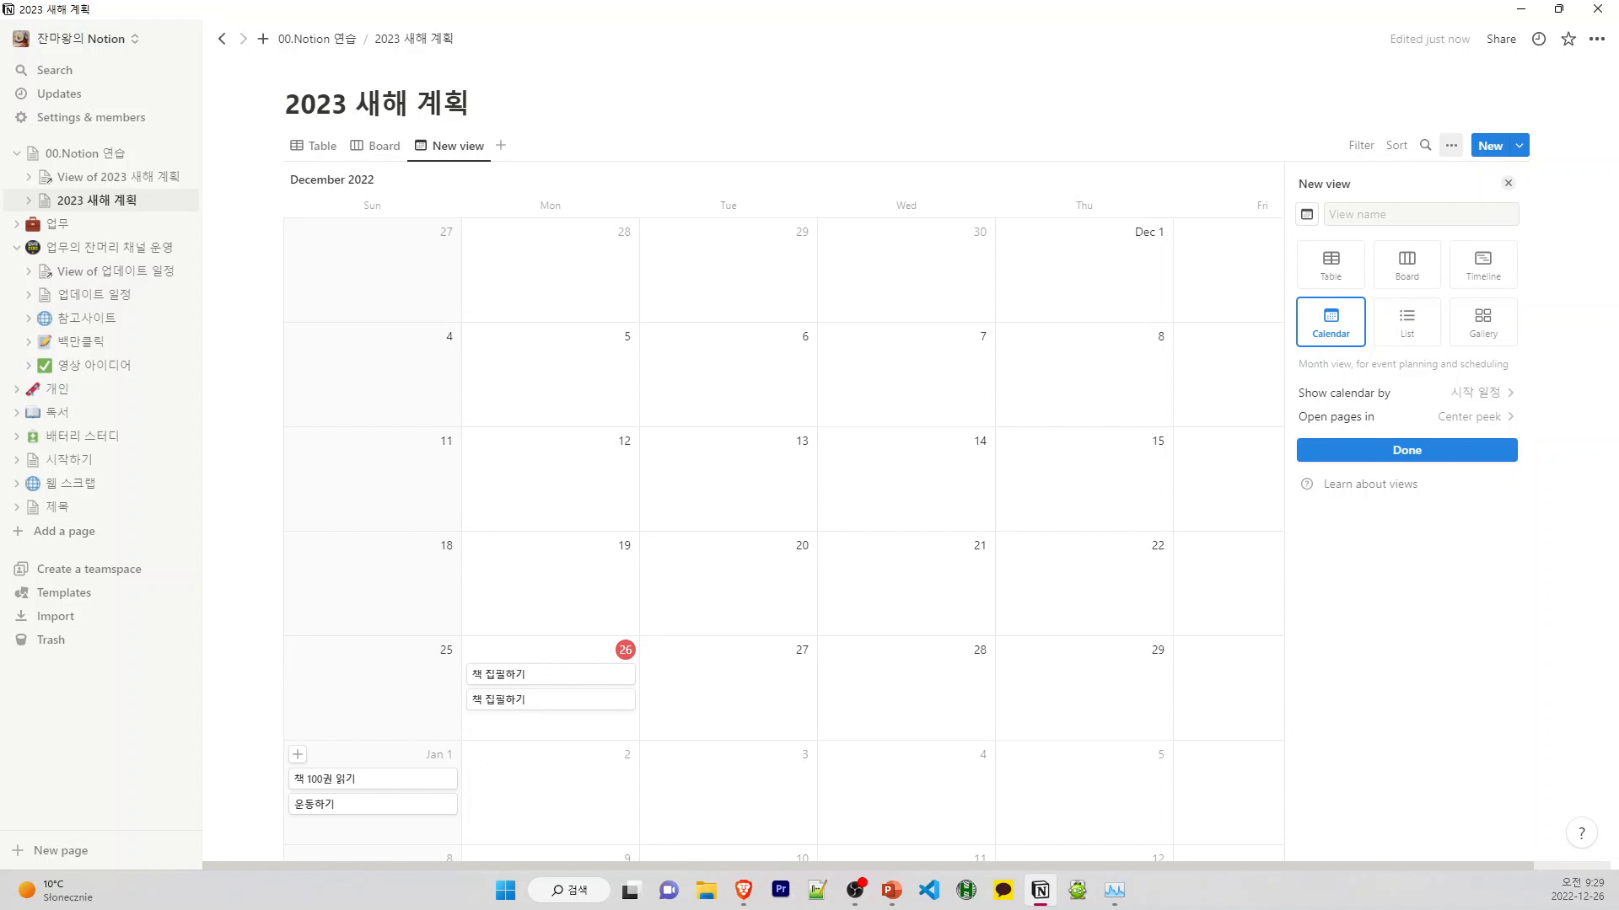
Move 책 100권 읽기 to December 18, 2022 in the calendar and check its 시작 일정 in the Table view
drag(382, 787, 393, 554)
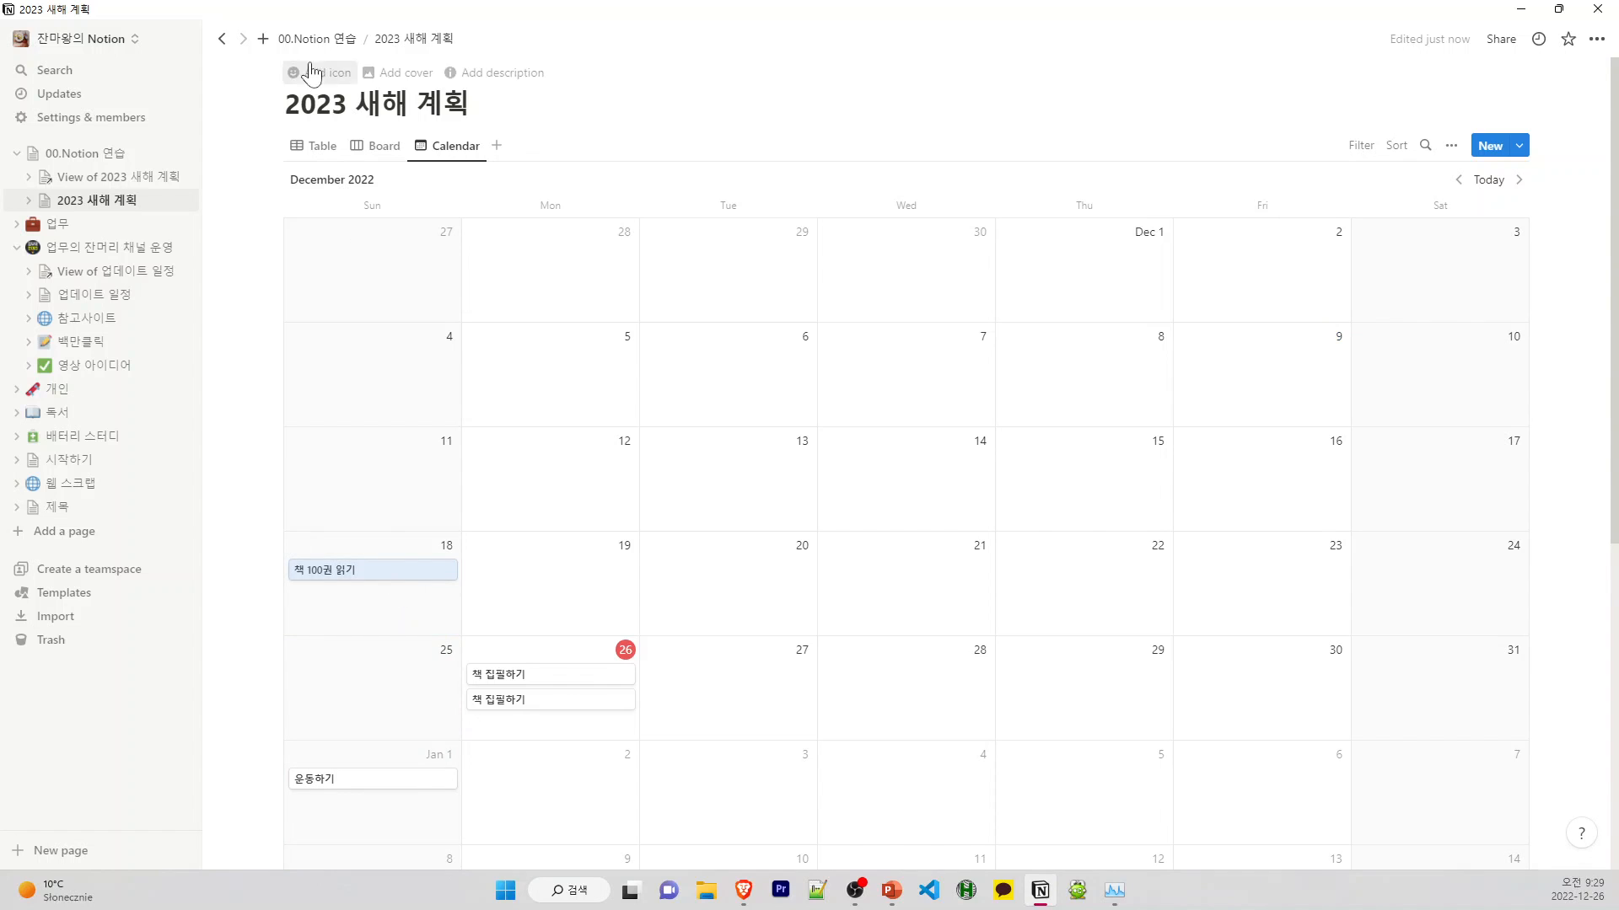
click(314, 147)
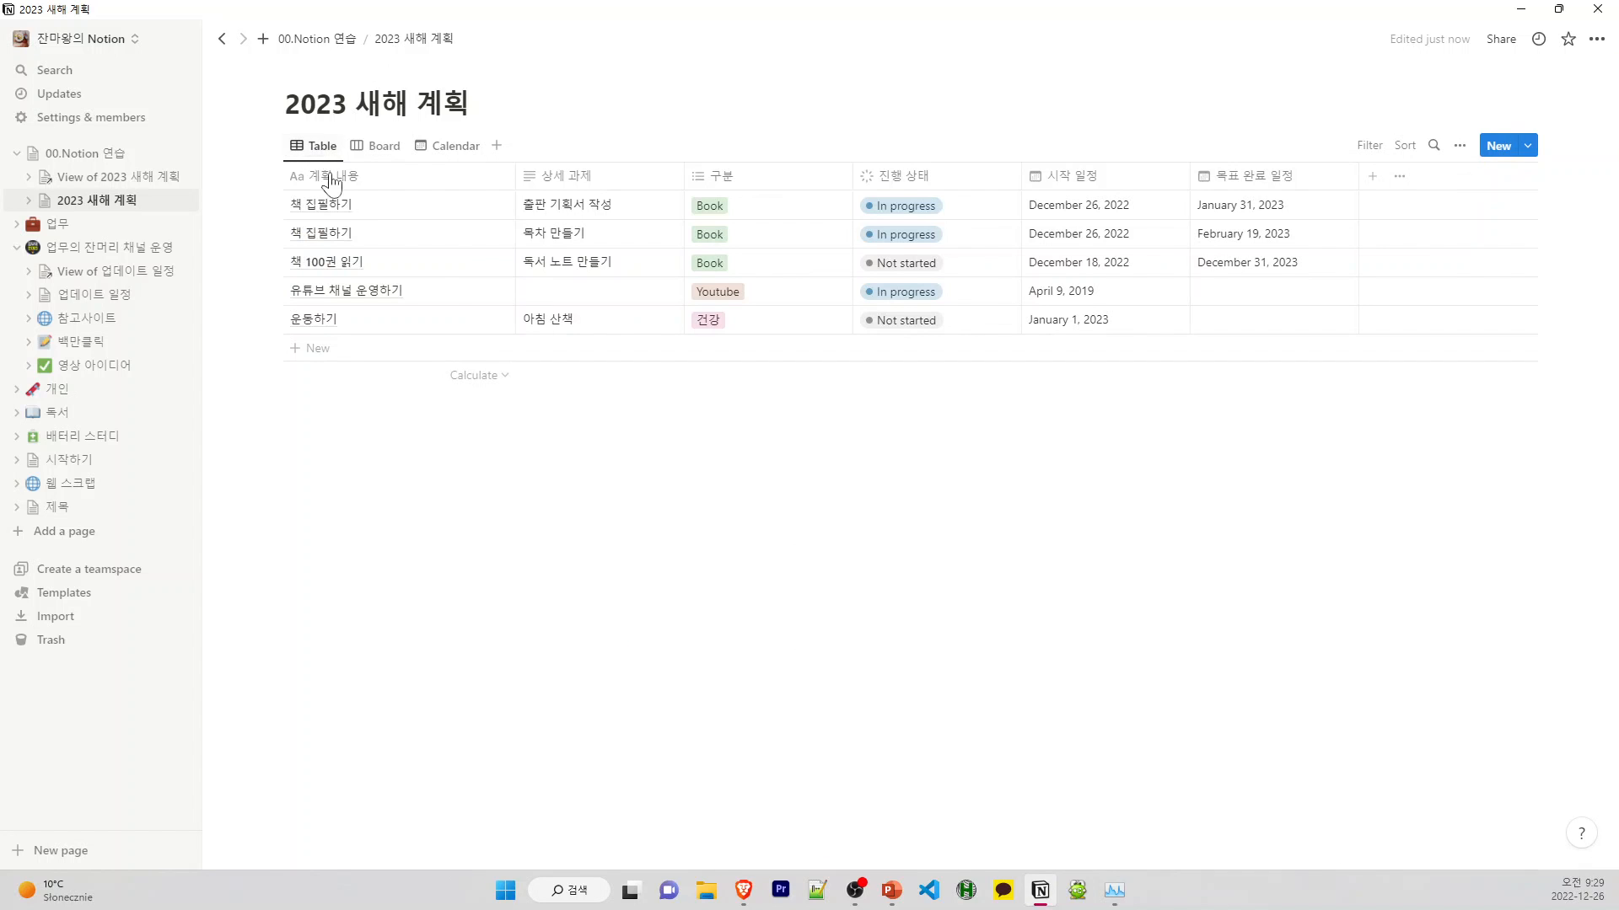
click(1069, 270)
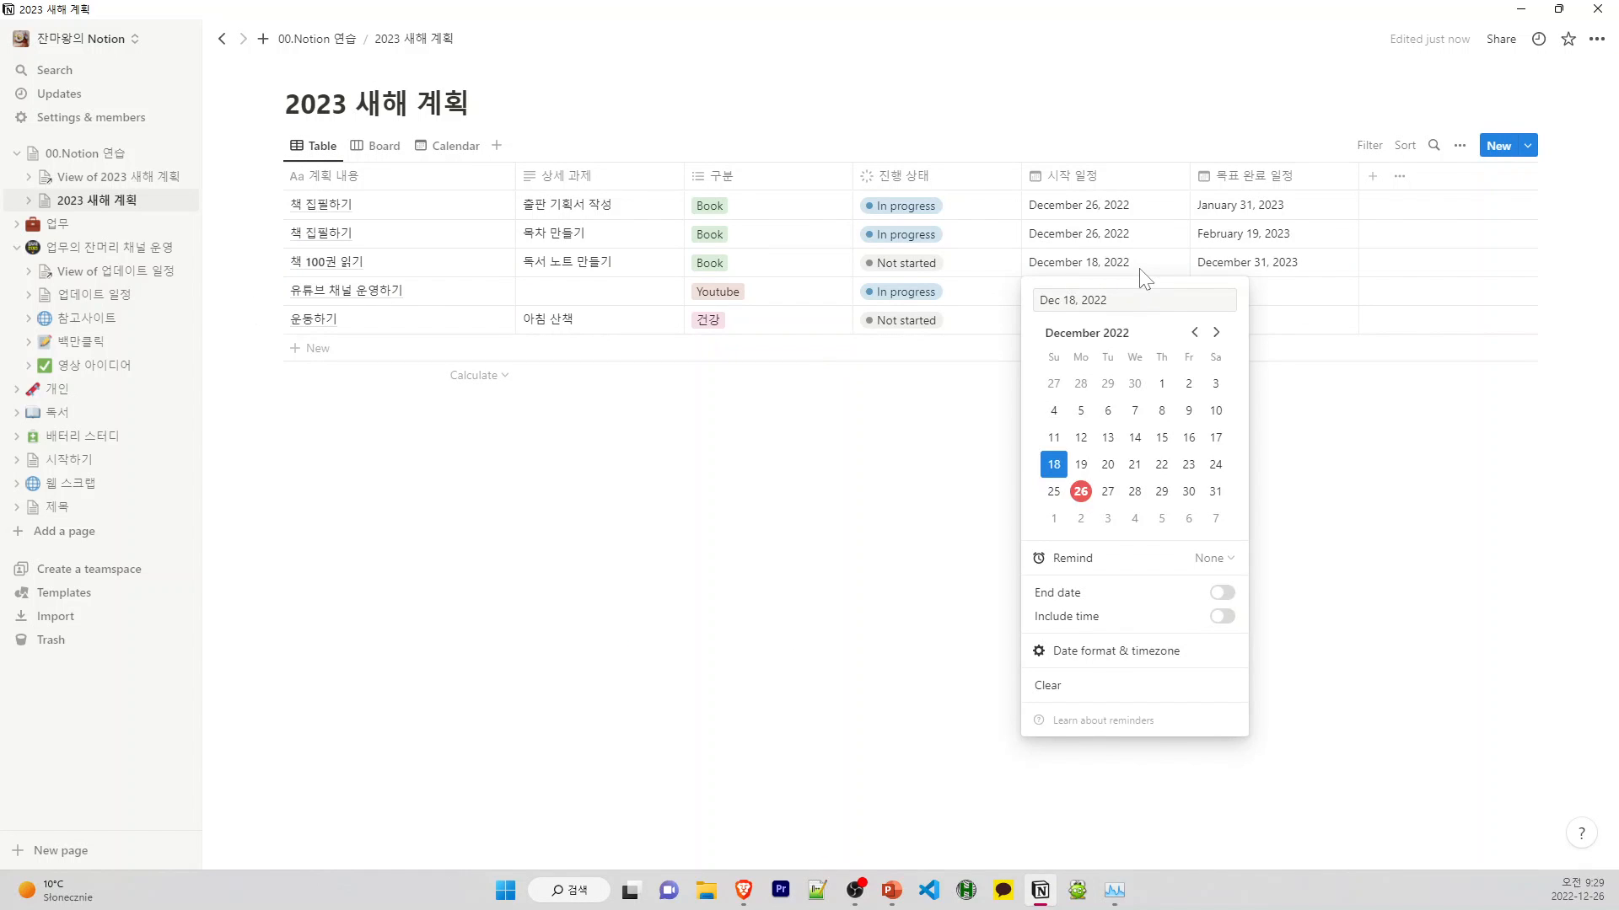
key(Escape)
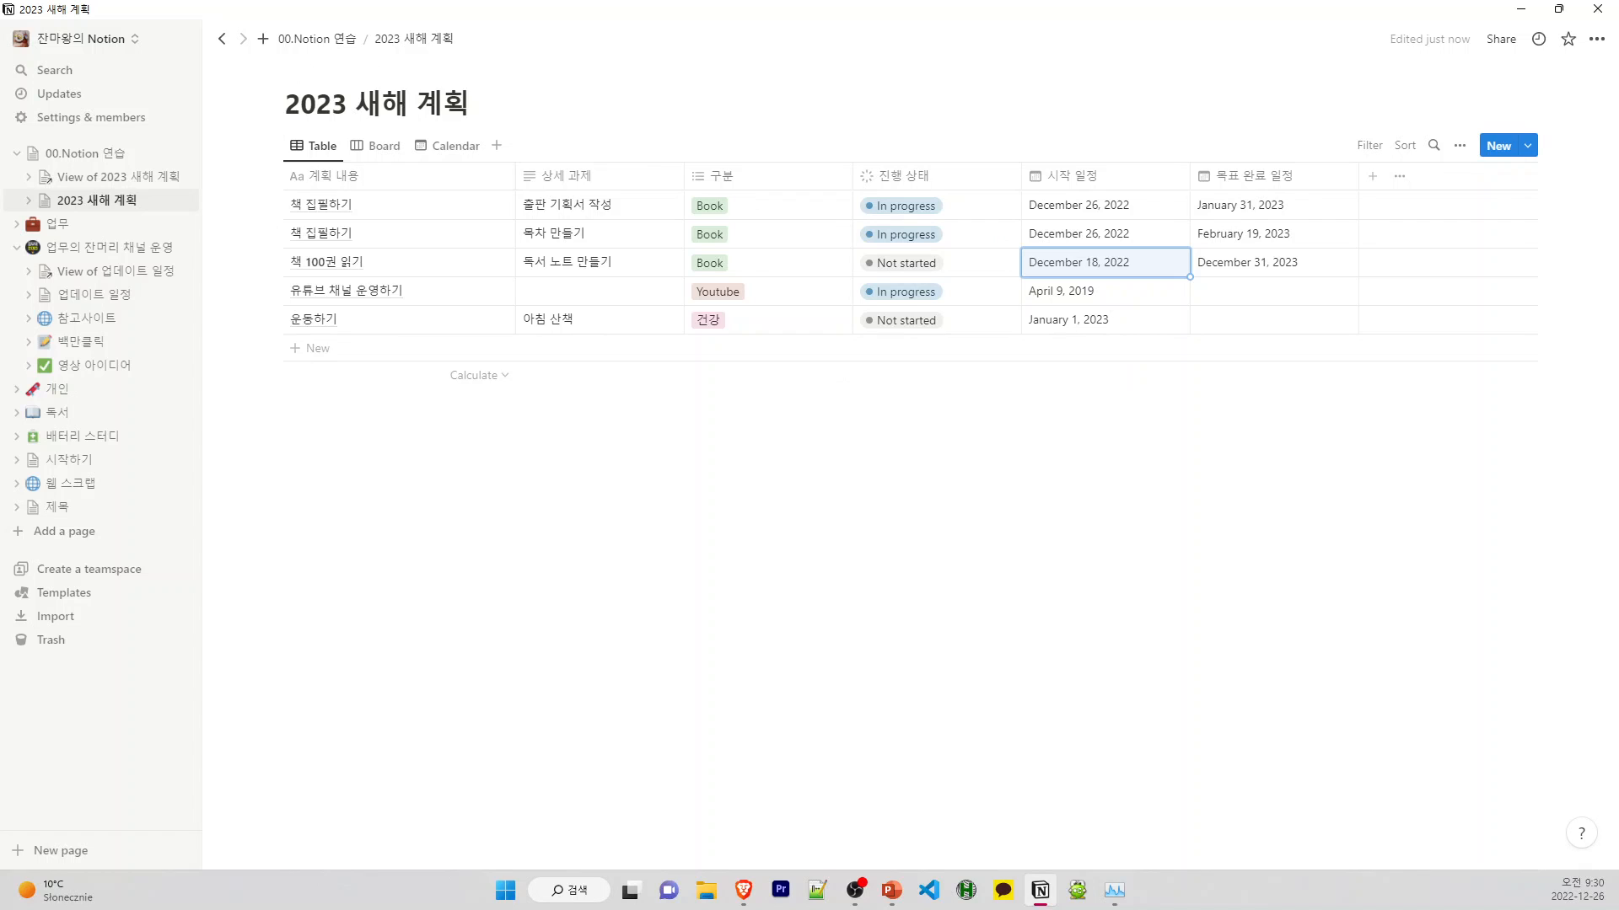
Look through the database's Board and Calendar views and return to the Table view
click(370, 146)
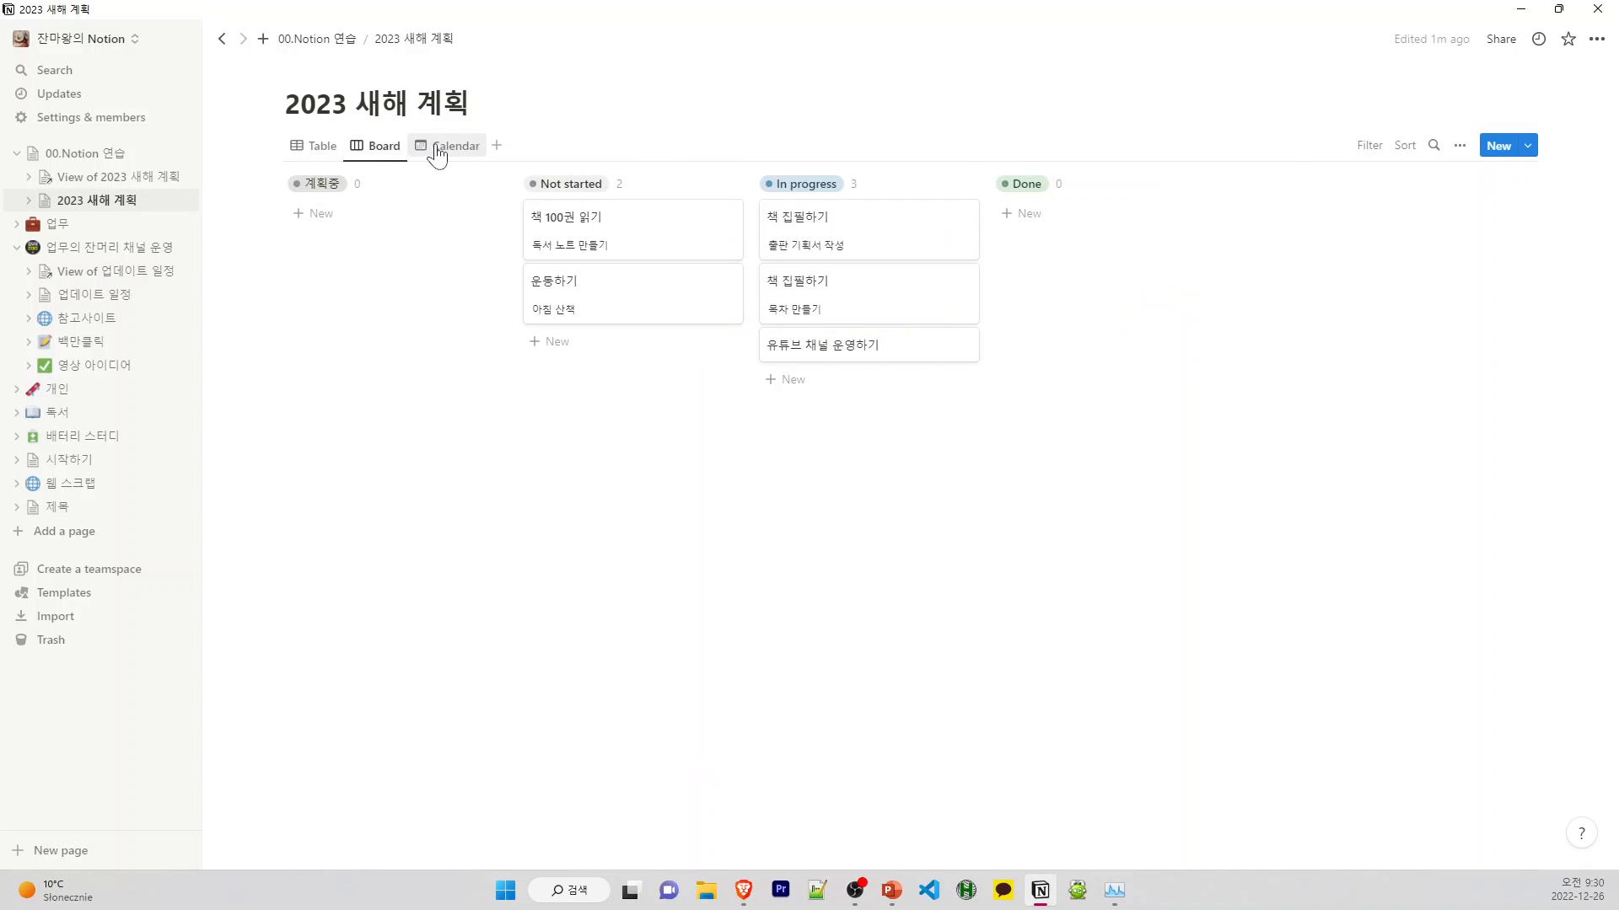
click(440, 146)
click(317, 148)
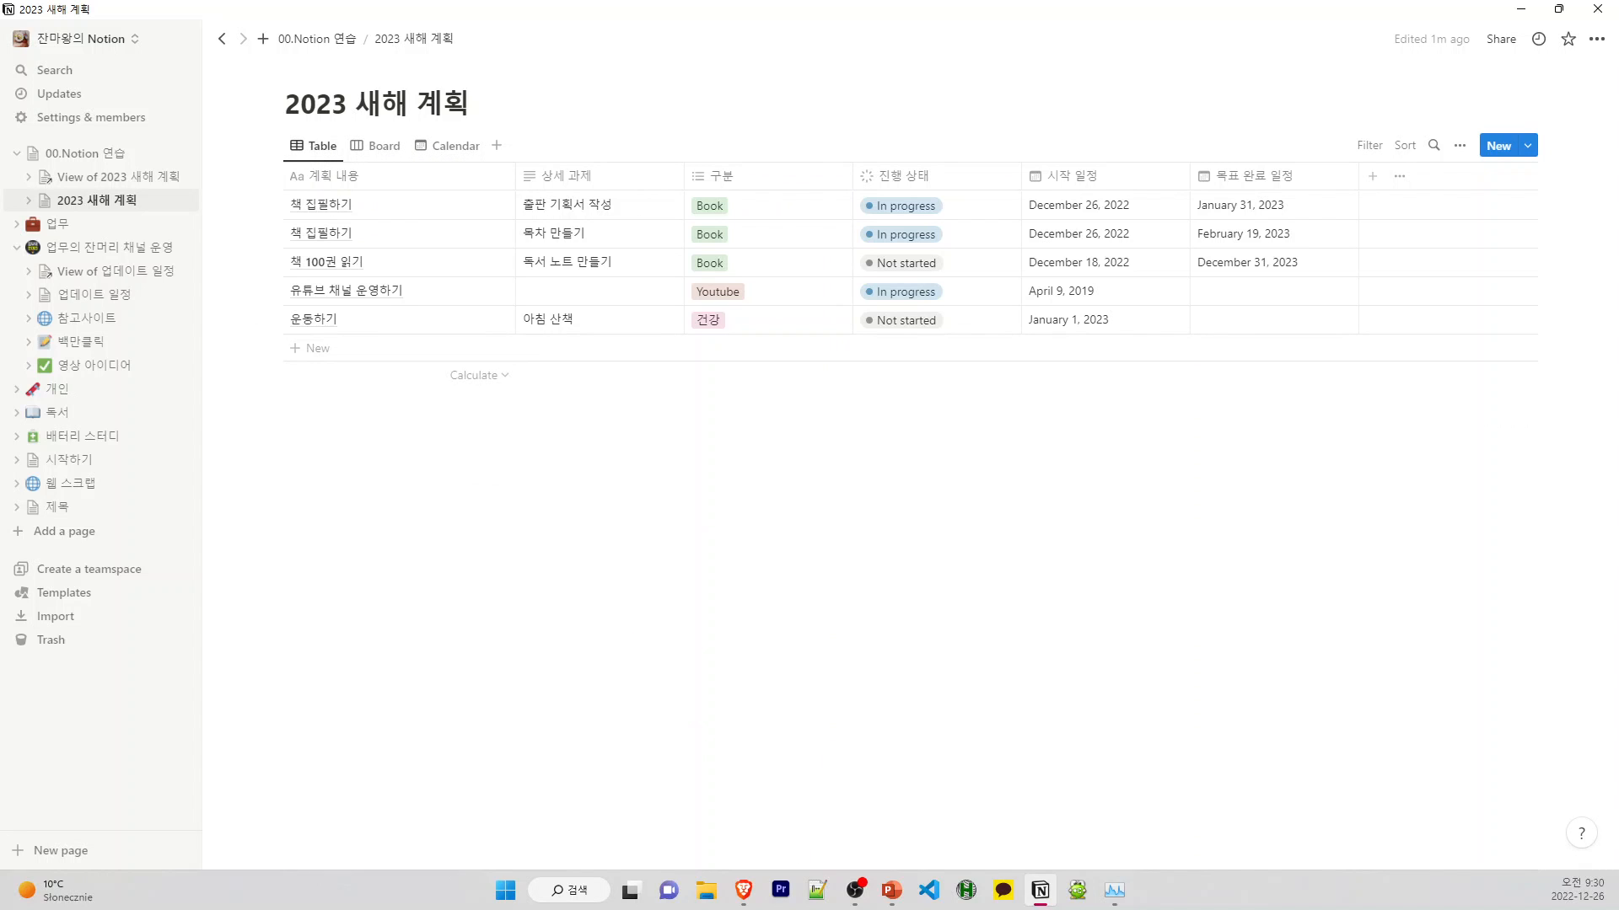
Create a new top-level empty page titled "데이터베이스 연습"
click(81, 532)
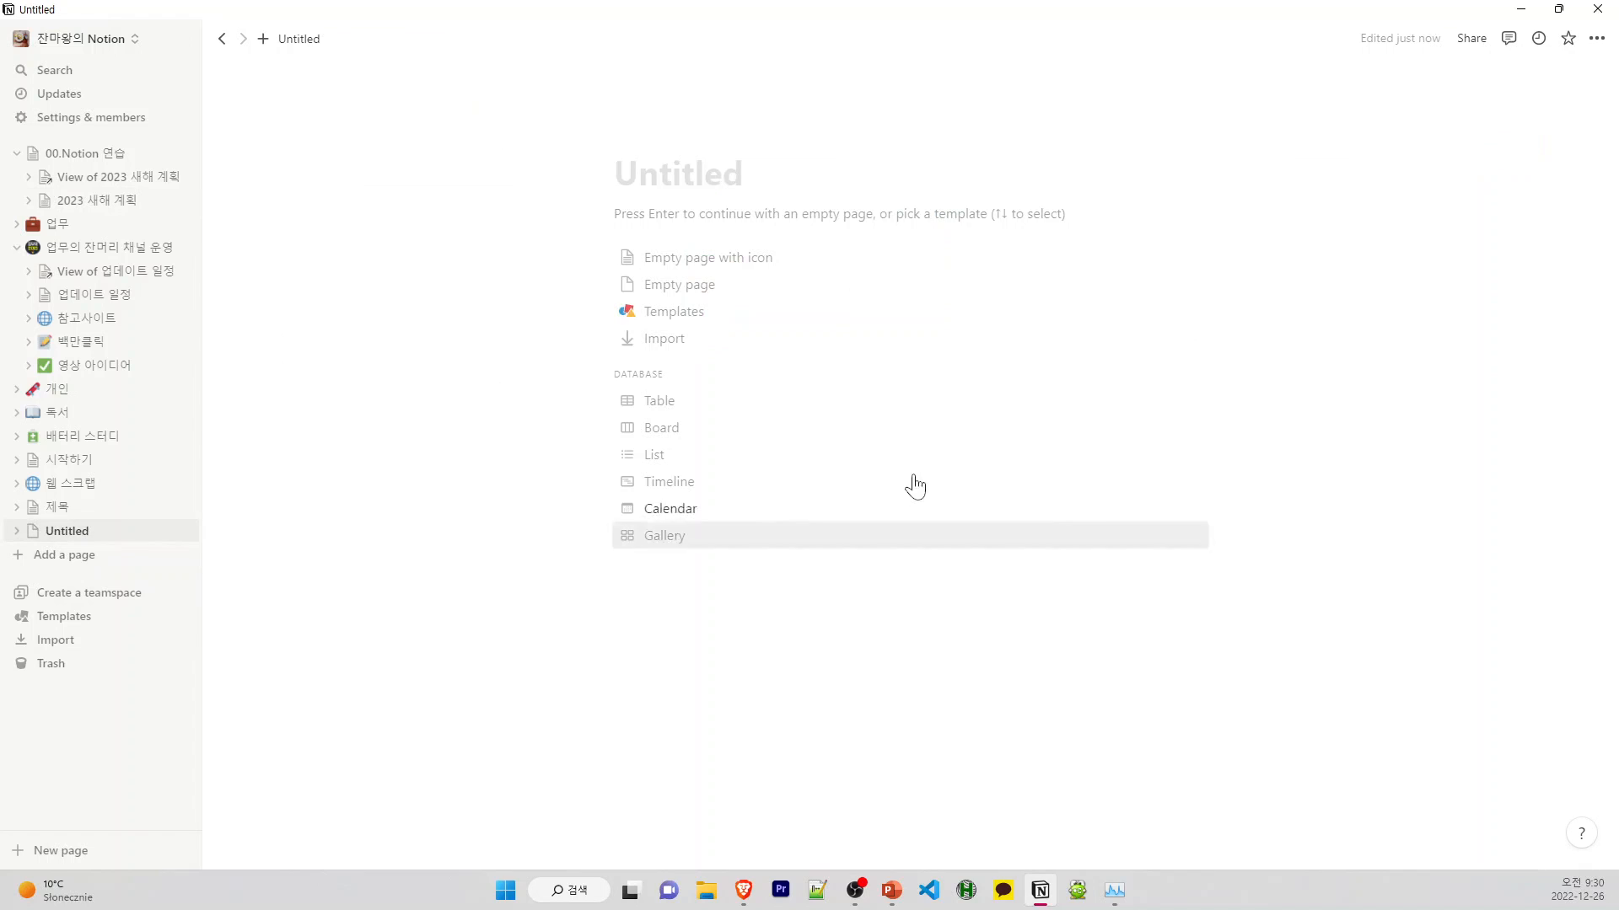
text(데이터베이스 연습)
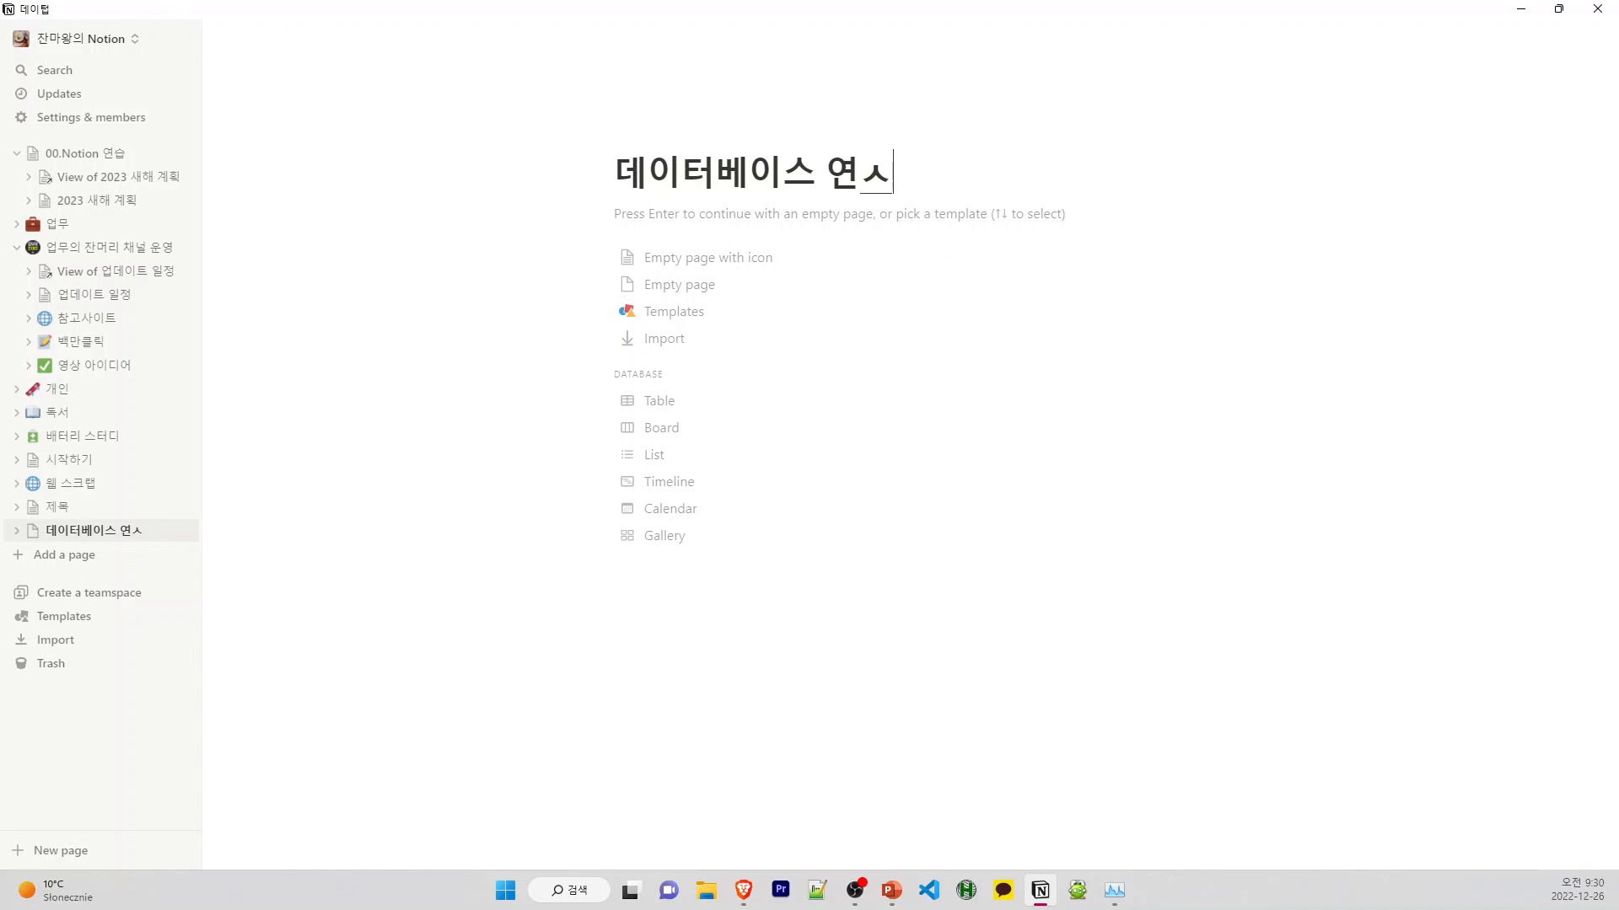
key(Return)
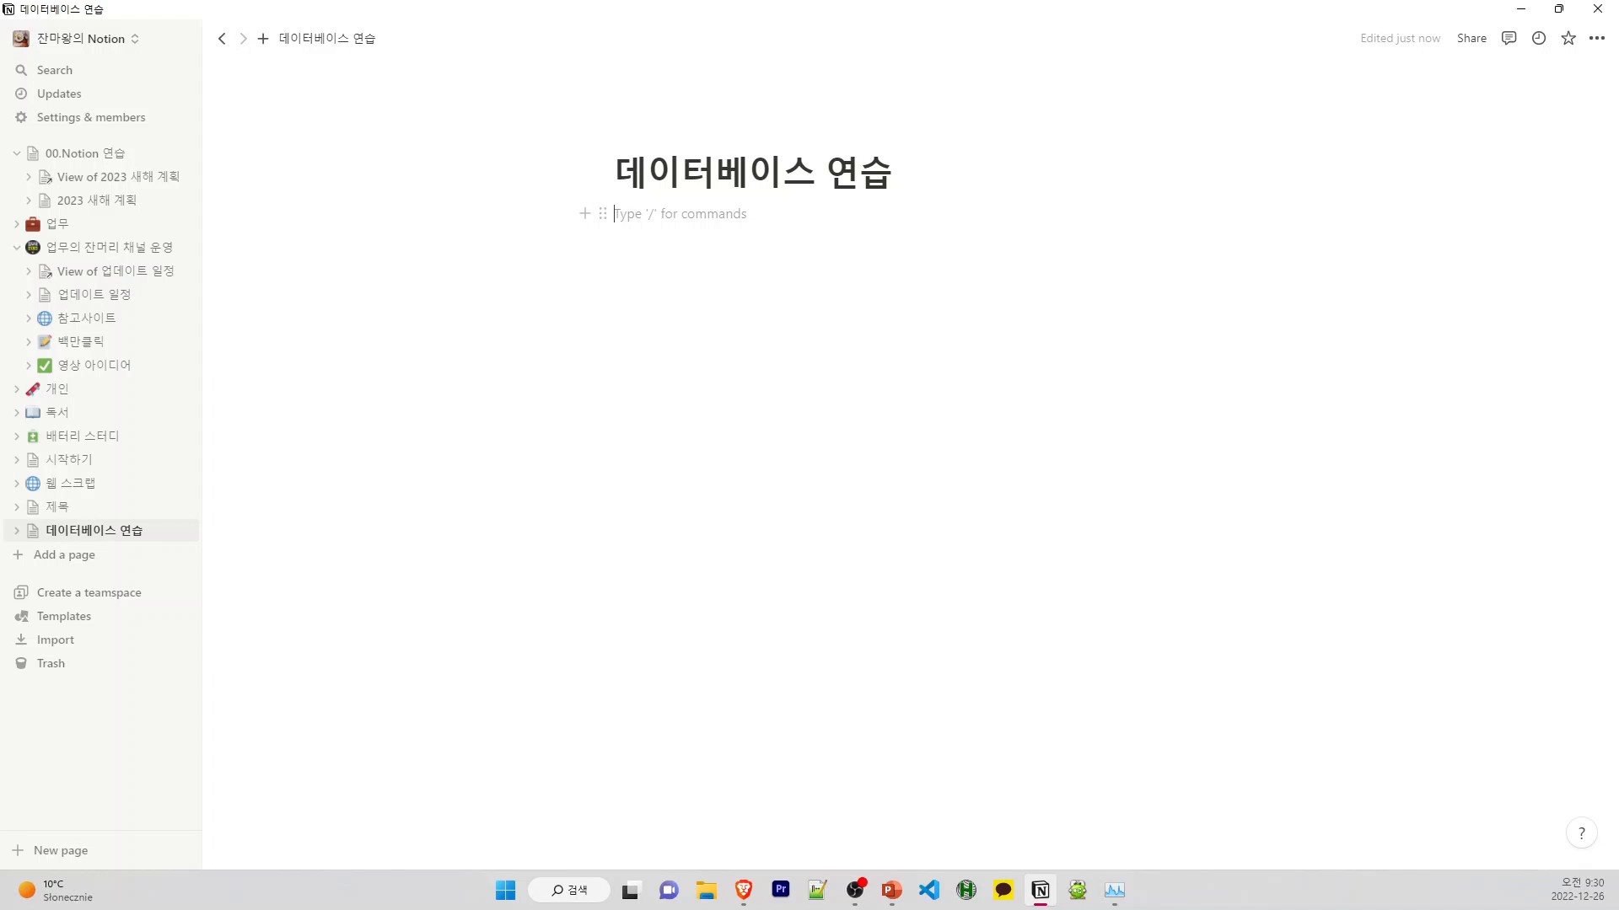
Insert a linked view of the 2023 새해 계획 database on the page, starting from a new empty view
text(/)
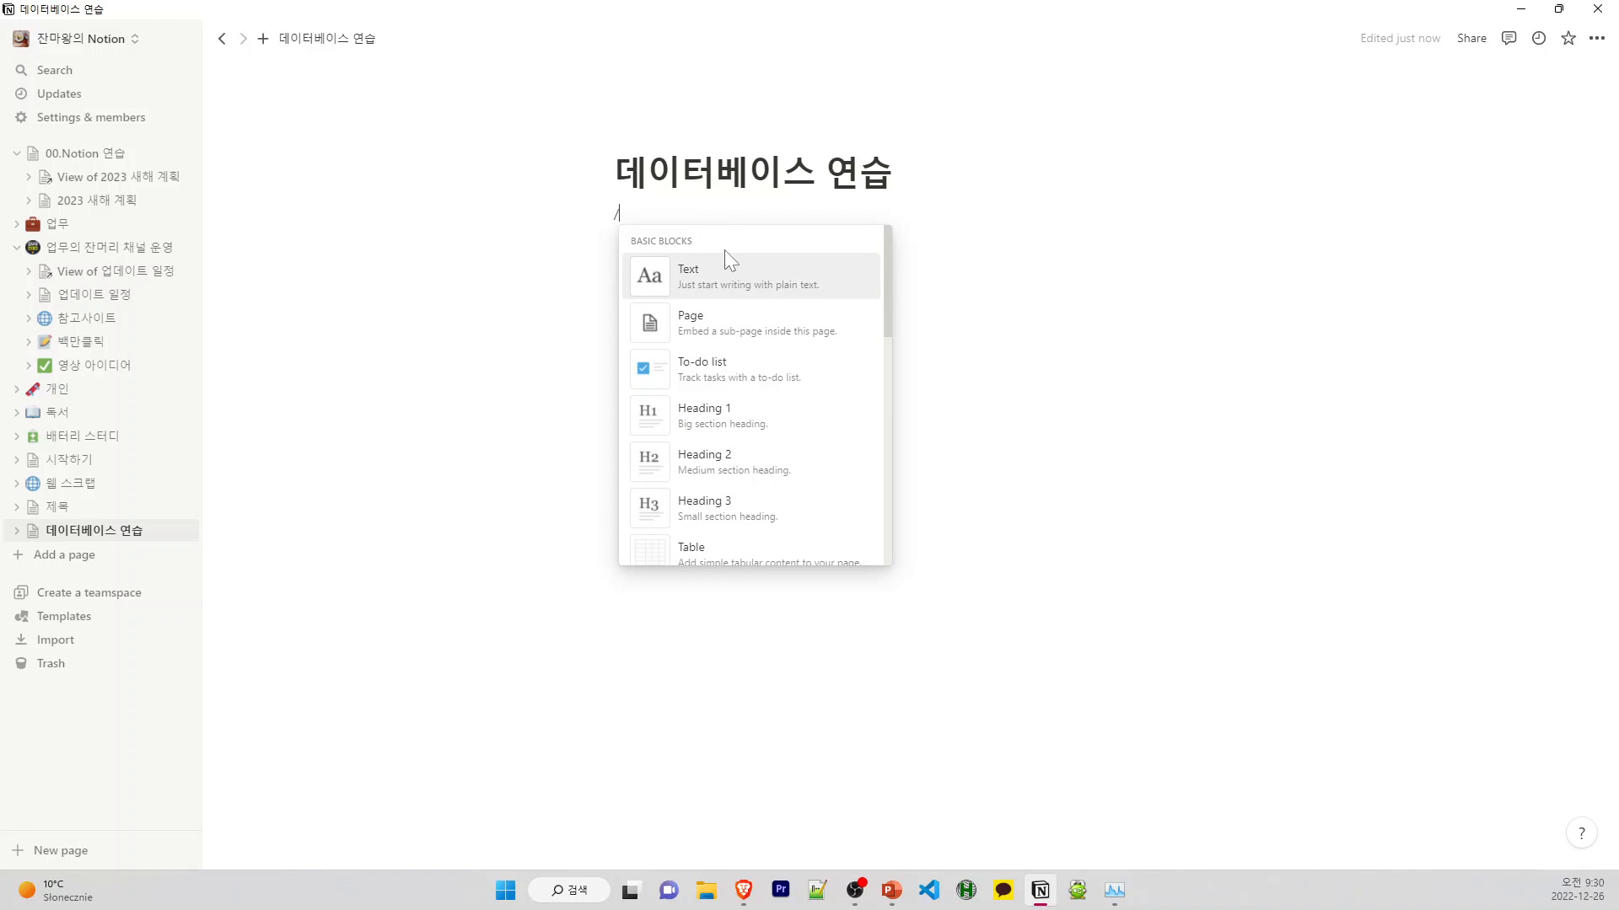
text(d)
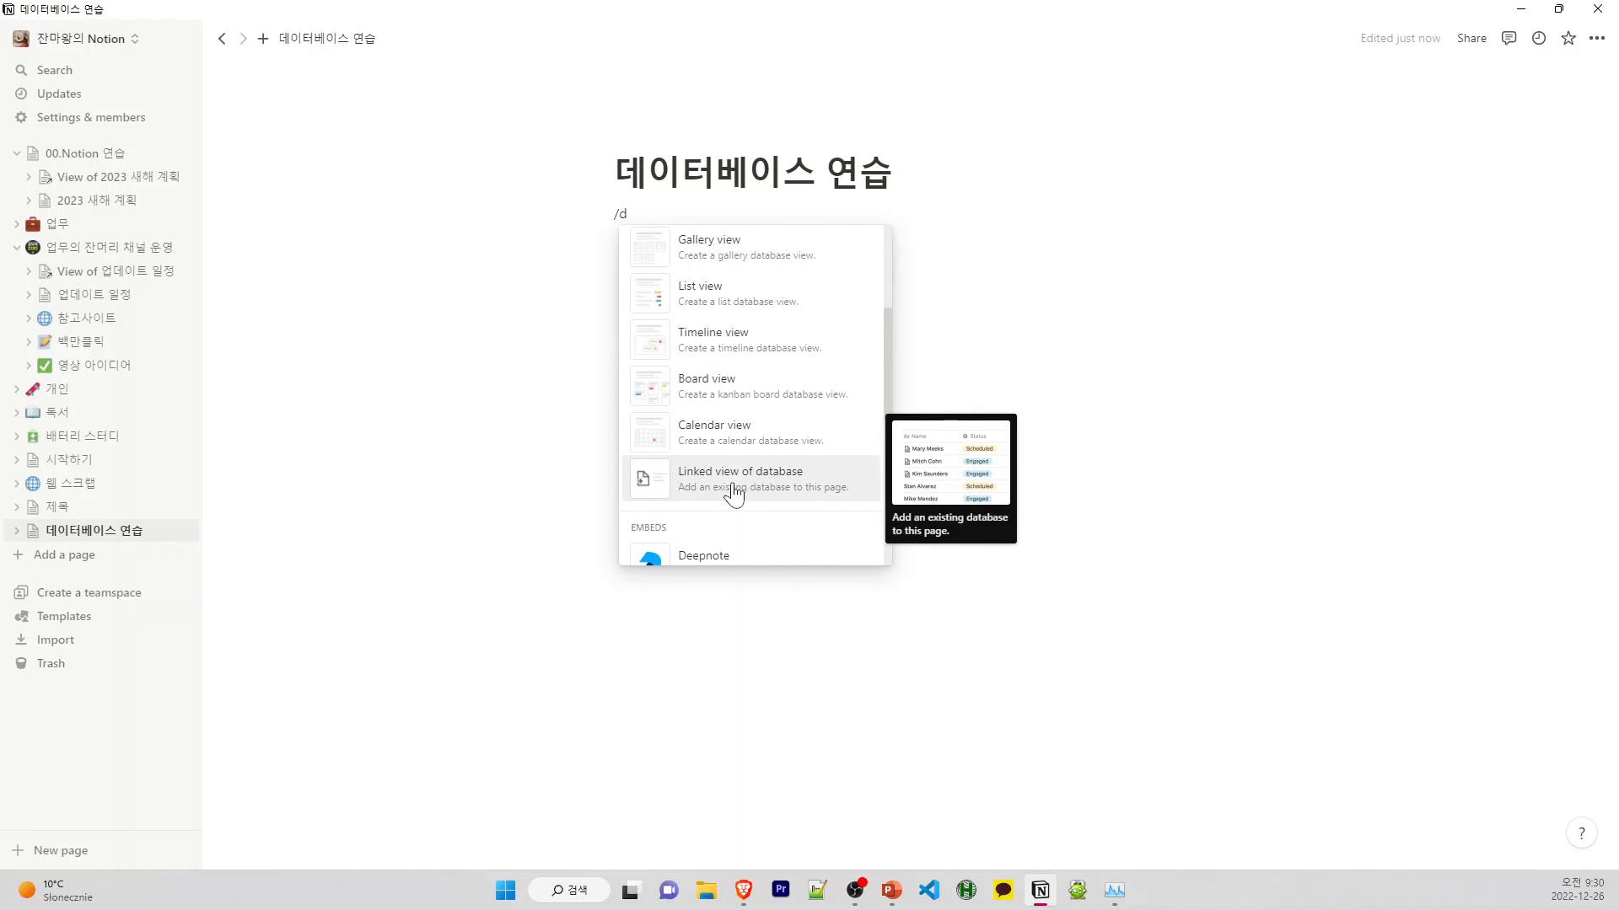
click(801, 491)
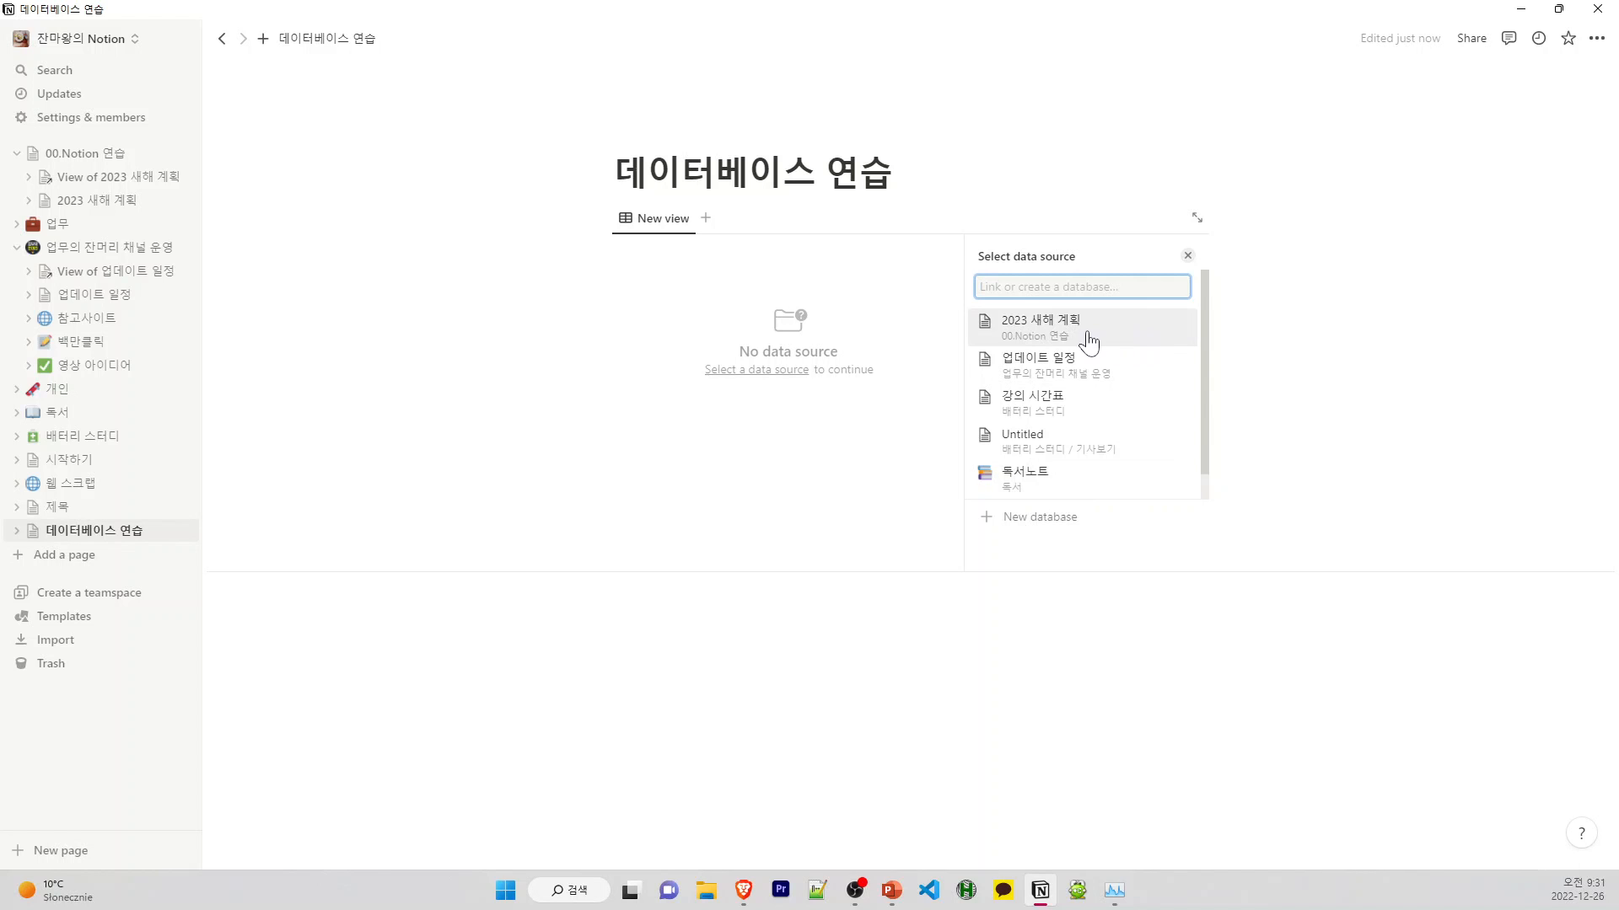
click(1050, 337)
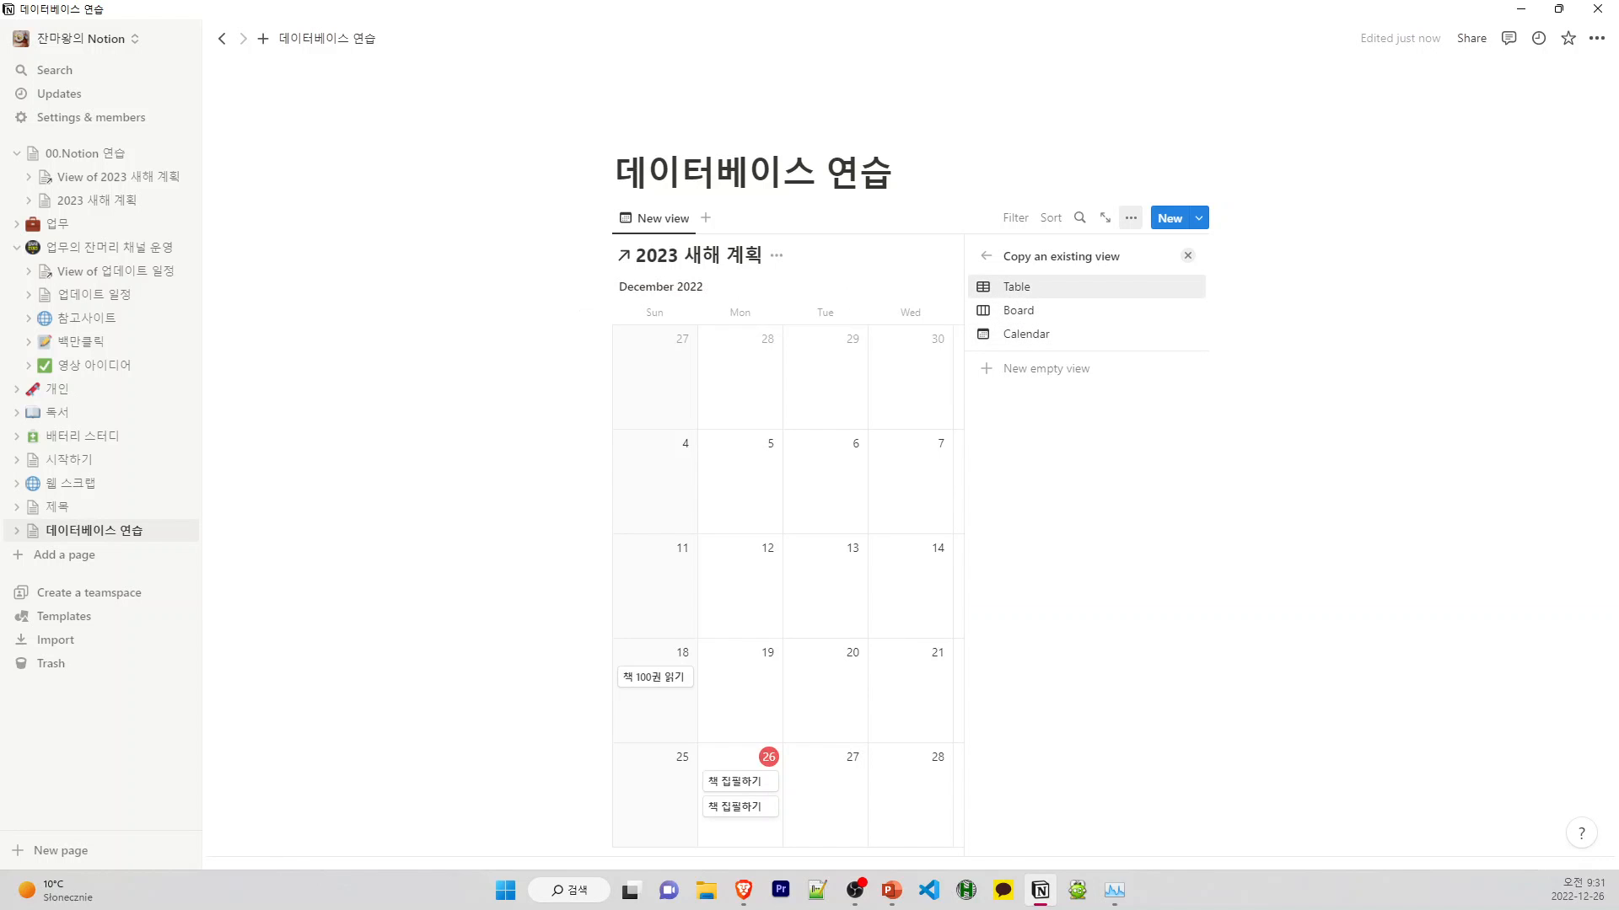
click(995, 383)
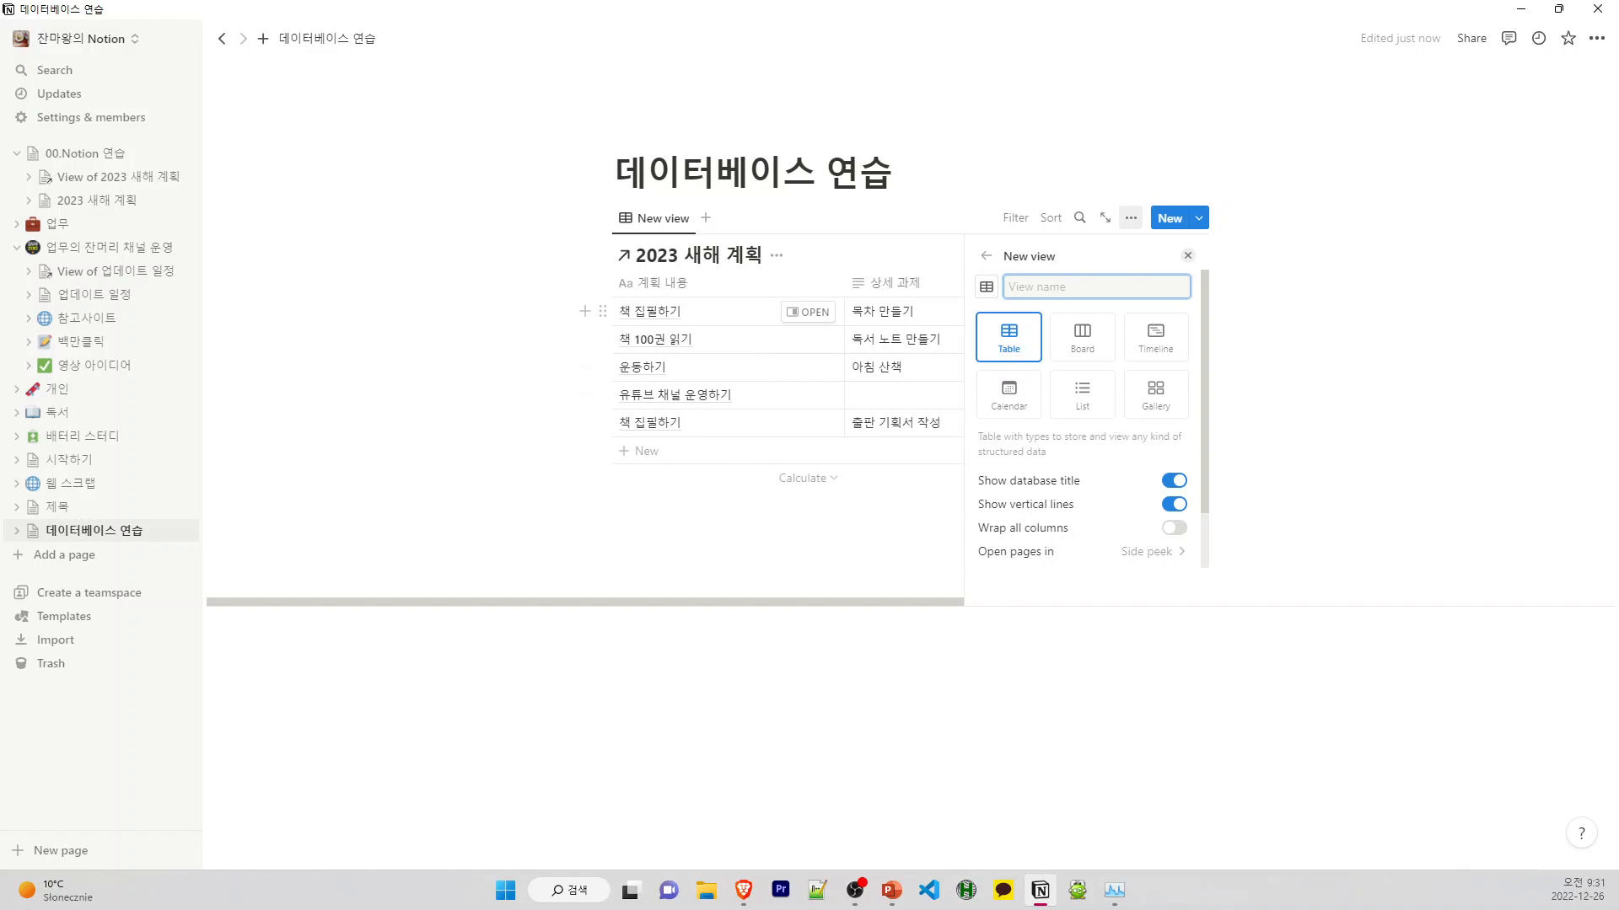
Set the new 2023 새해 계획 view's layout to Timeline, shown by 시작 일정
click(1150, 350)
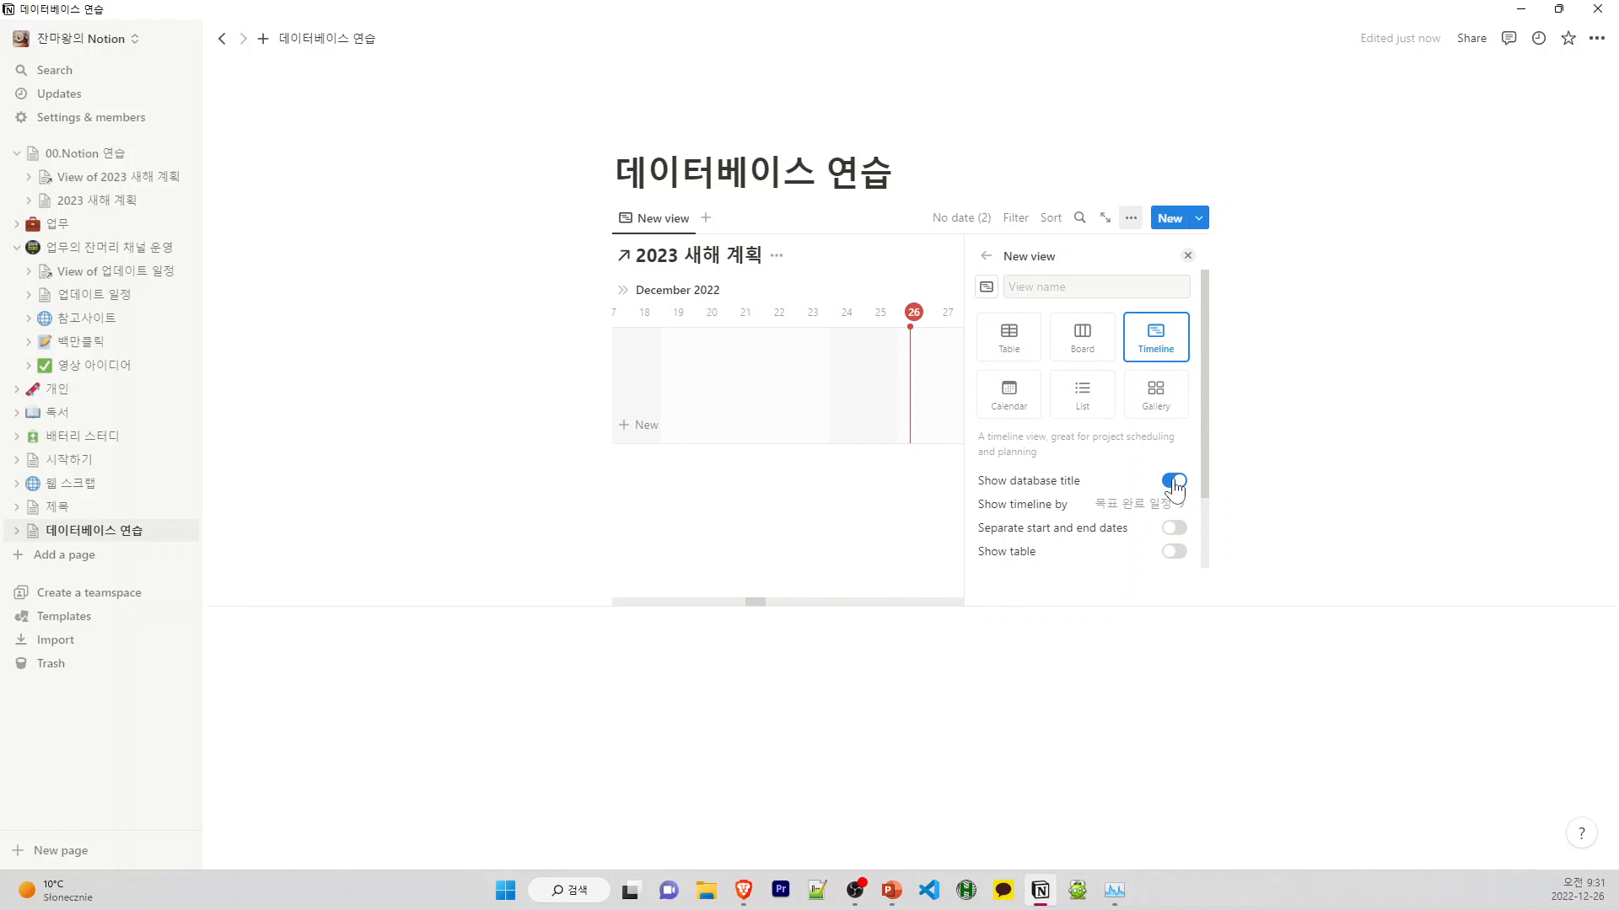
click(1145, 508)
click(1024, 590)
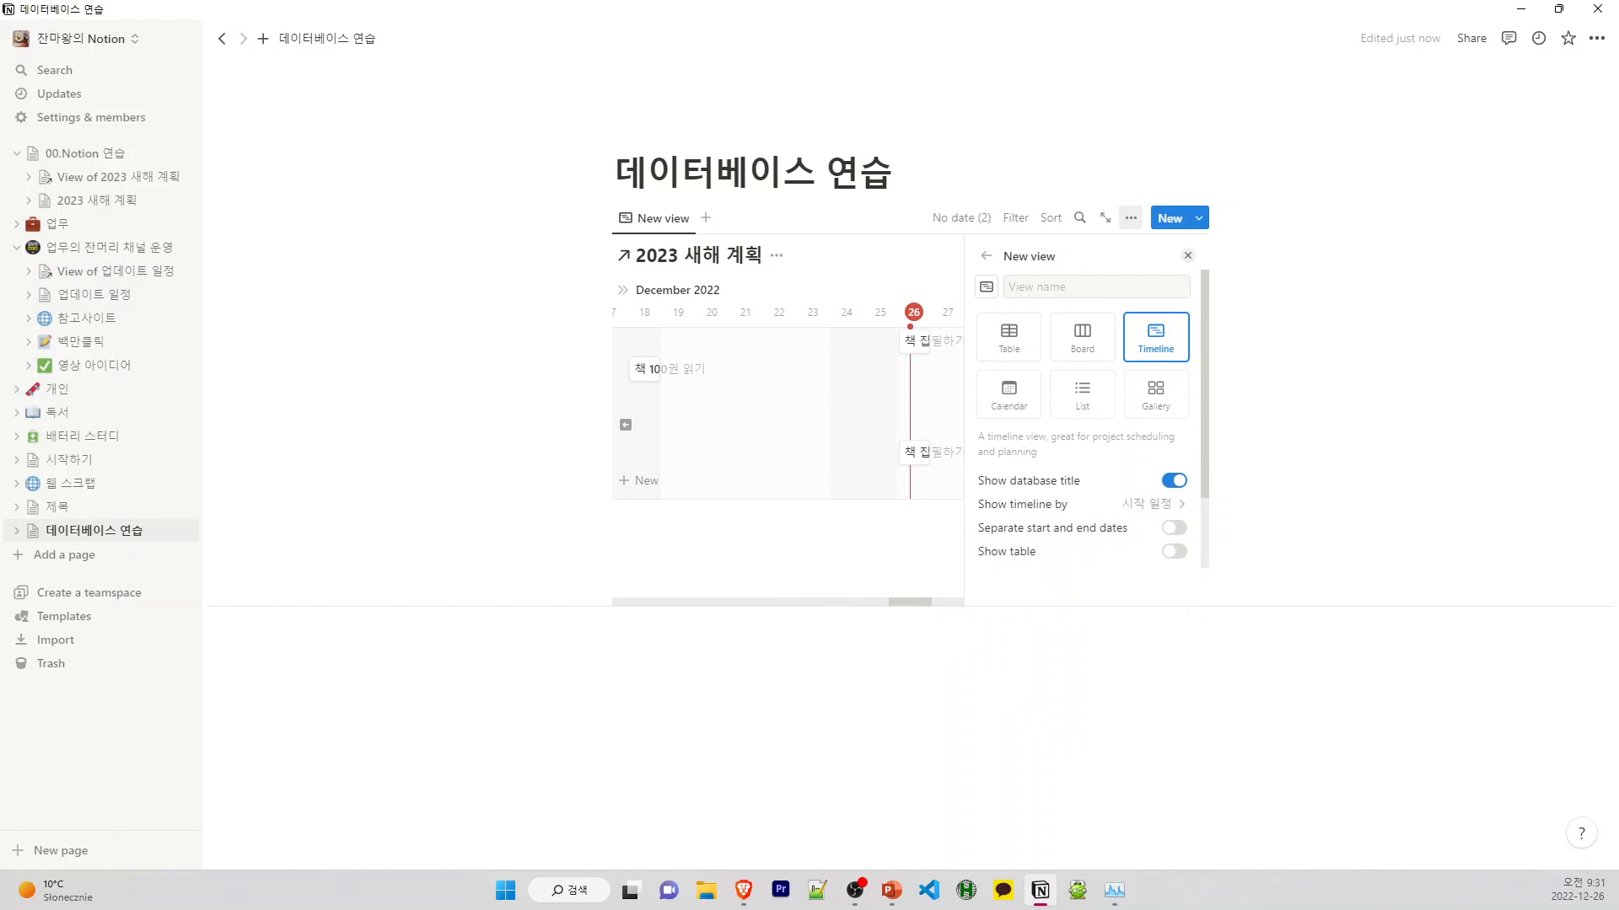
Separate the timeline's start and end dates, set the end date to 목표 완료 일정, and finish the view setup
click(1172, 528)
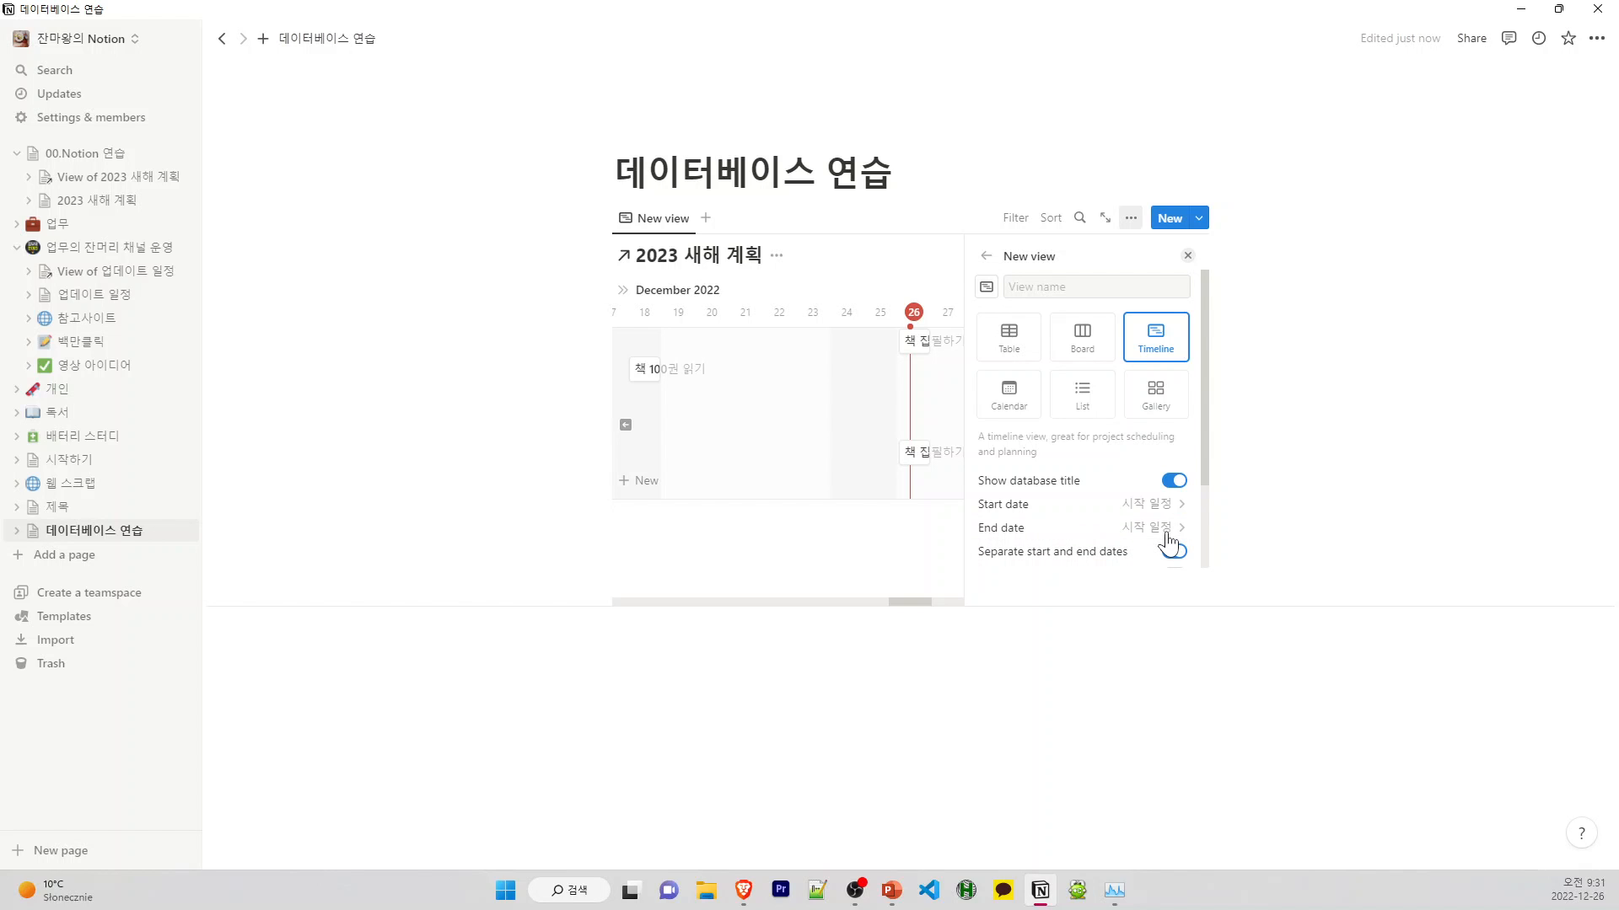
click(1106, 529)
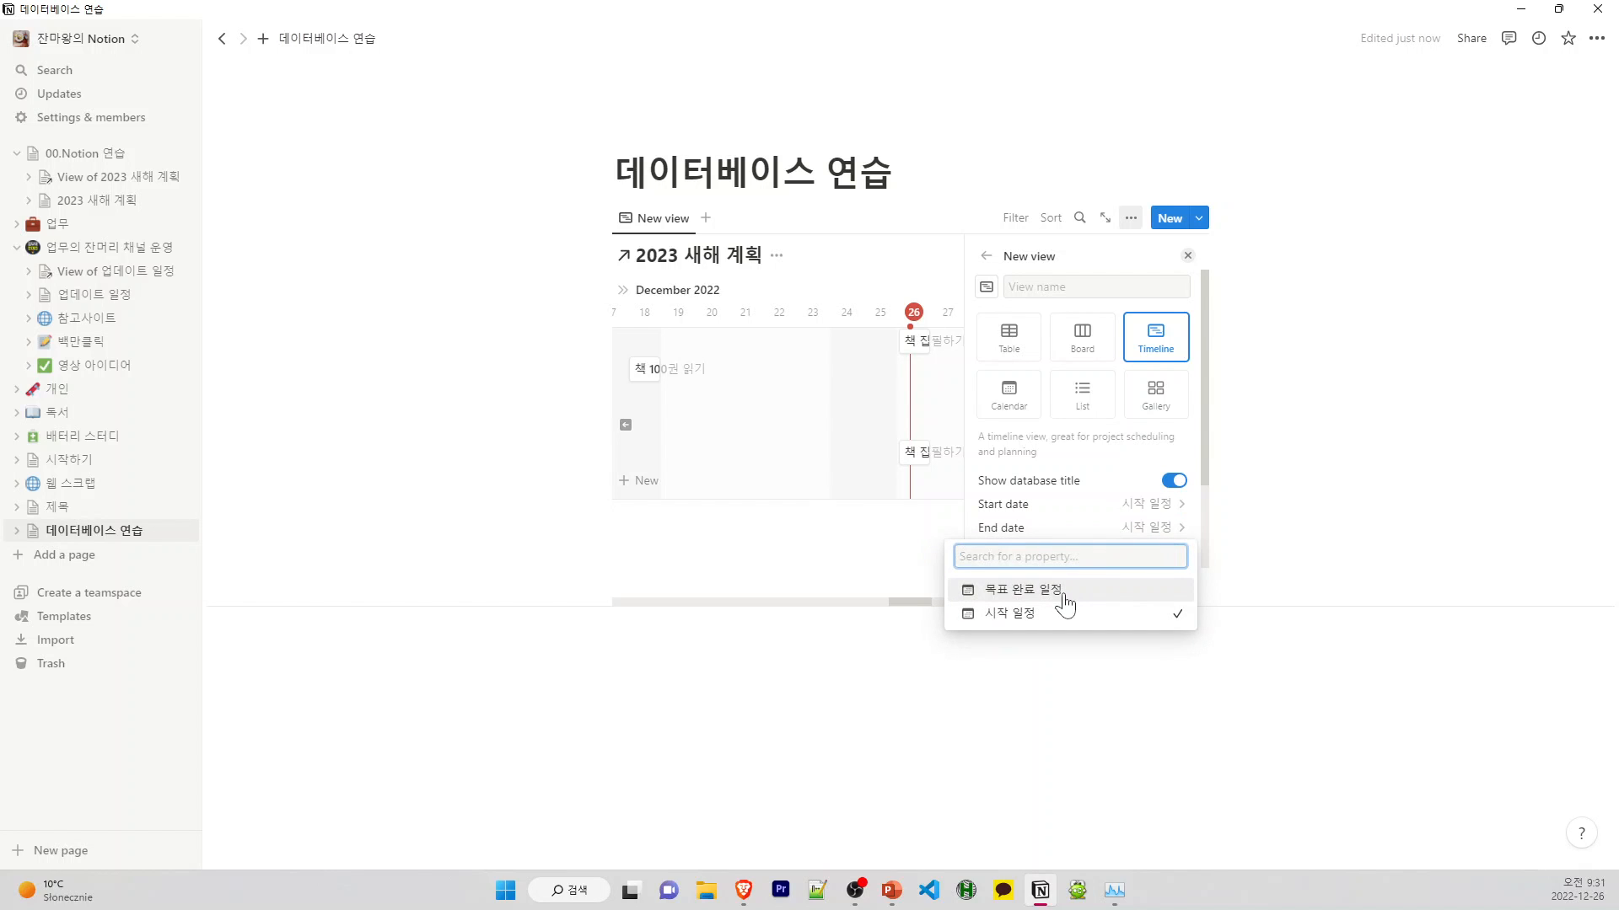
click(1059, 590)
scroll(1112, 506, down, 2)
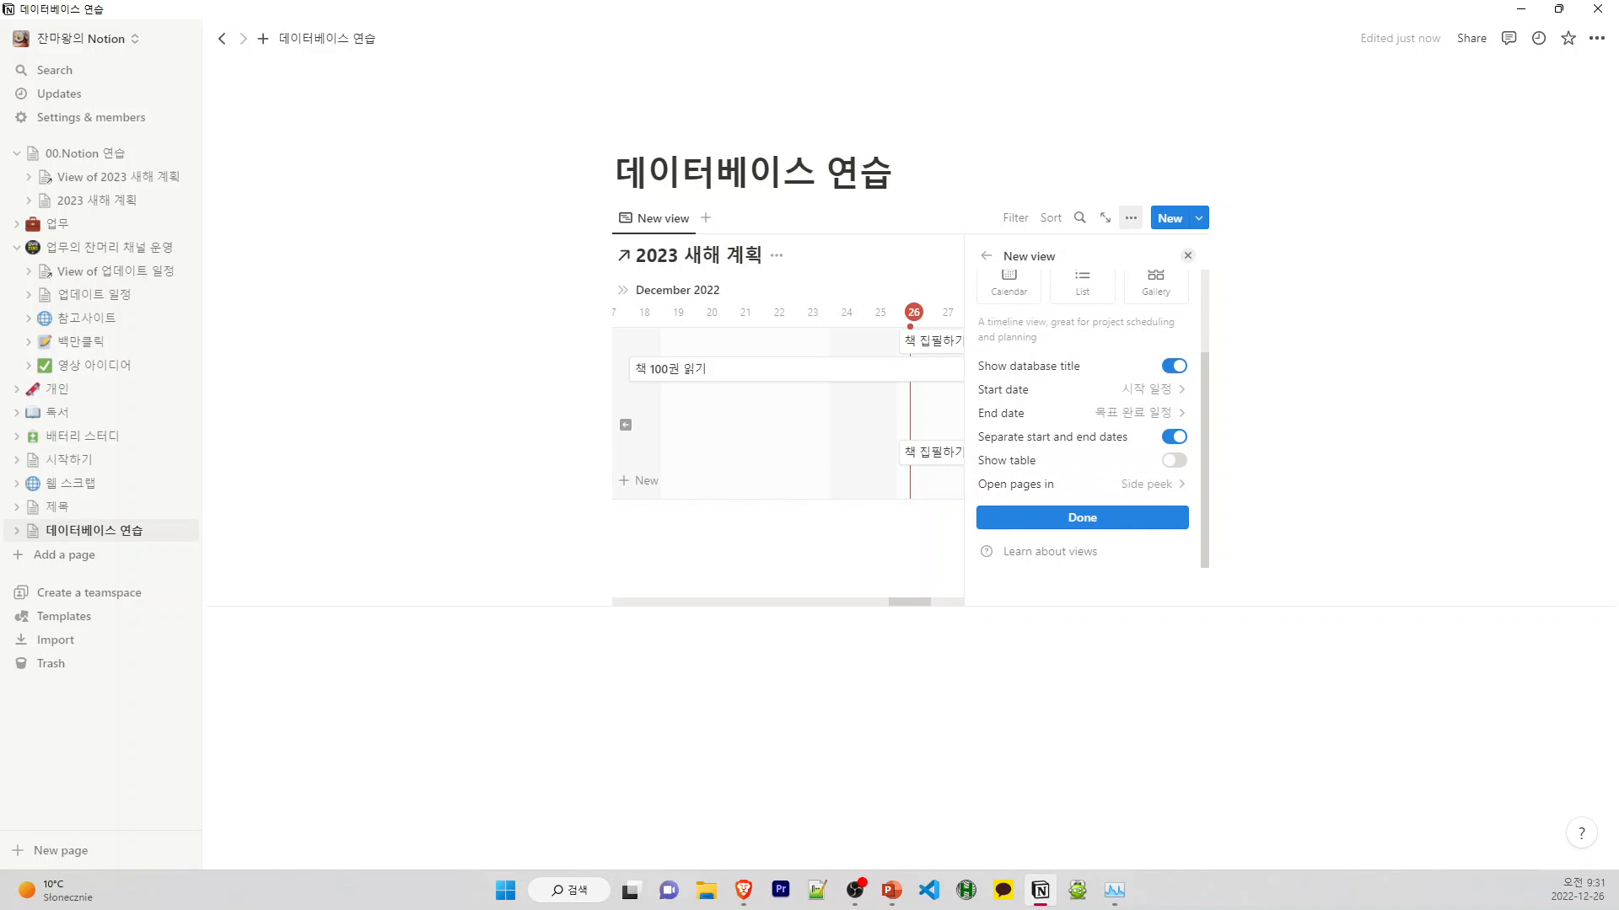
click(1083, 518)
mouse_move(910, 505)
mouse_down()
mouse_move(1023, 504)
mouse_move(912, 504)
mouse_up()
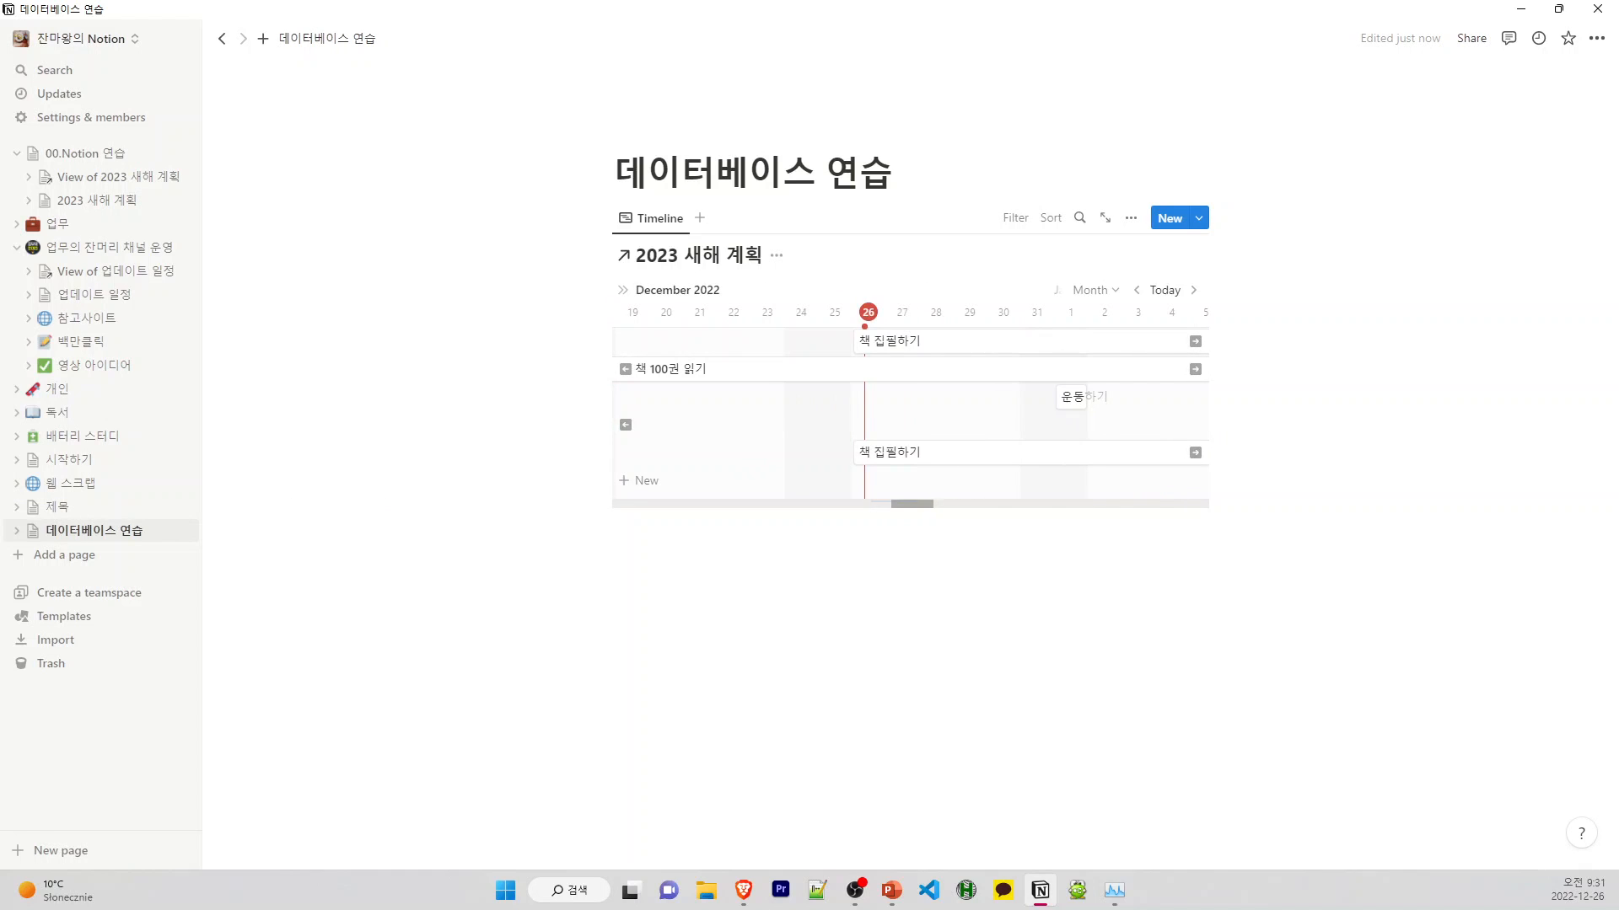
Insert a linked view of the 업데이트 일정 database below the timeline, using the List layout
click(615, 523)
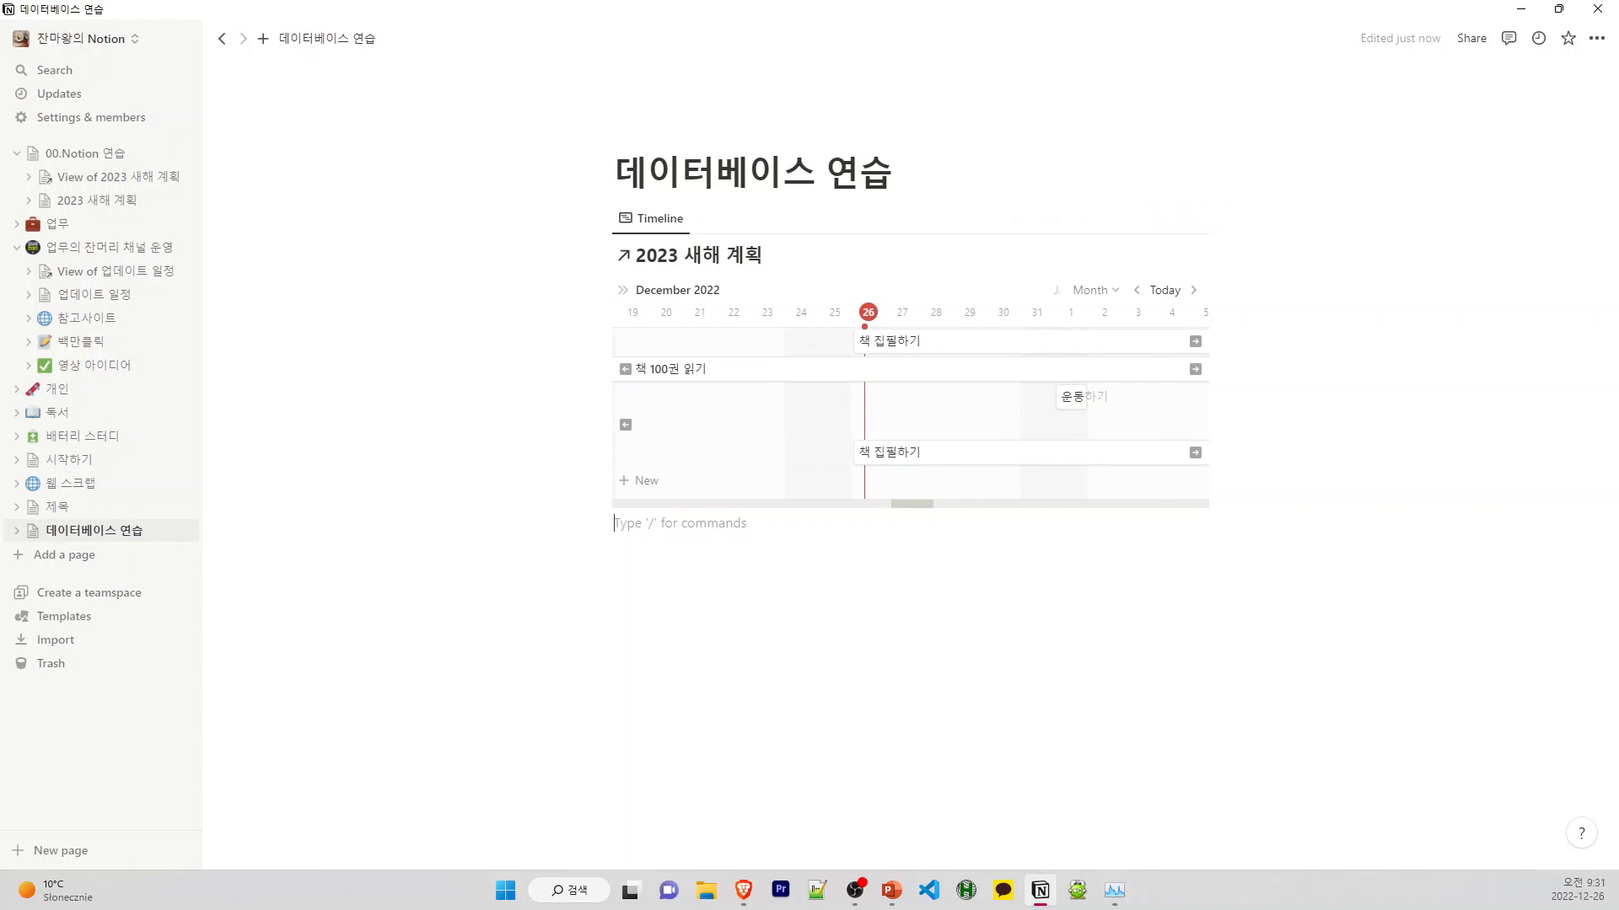
text(/)
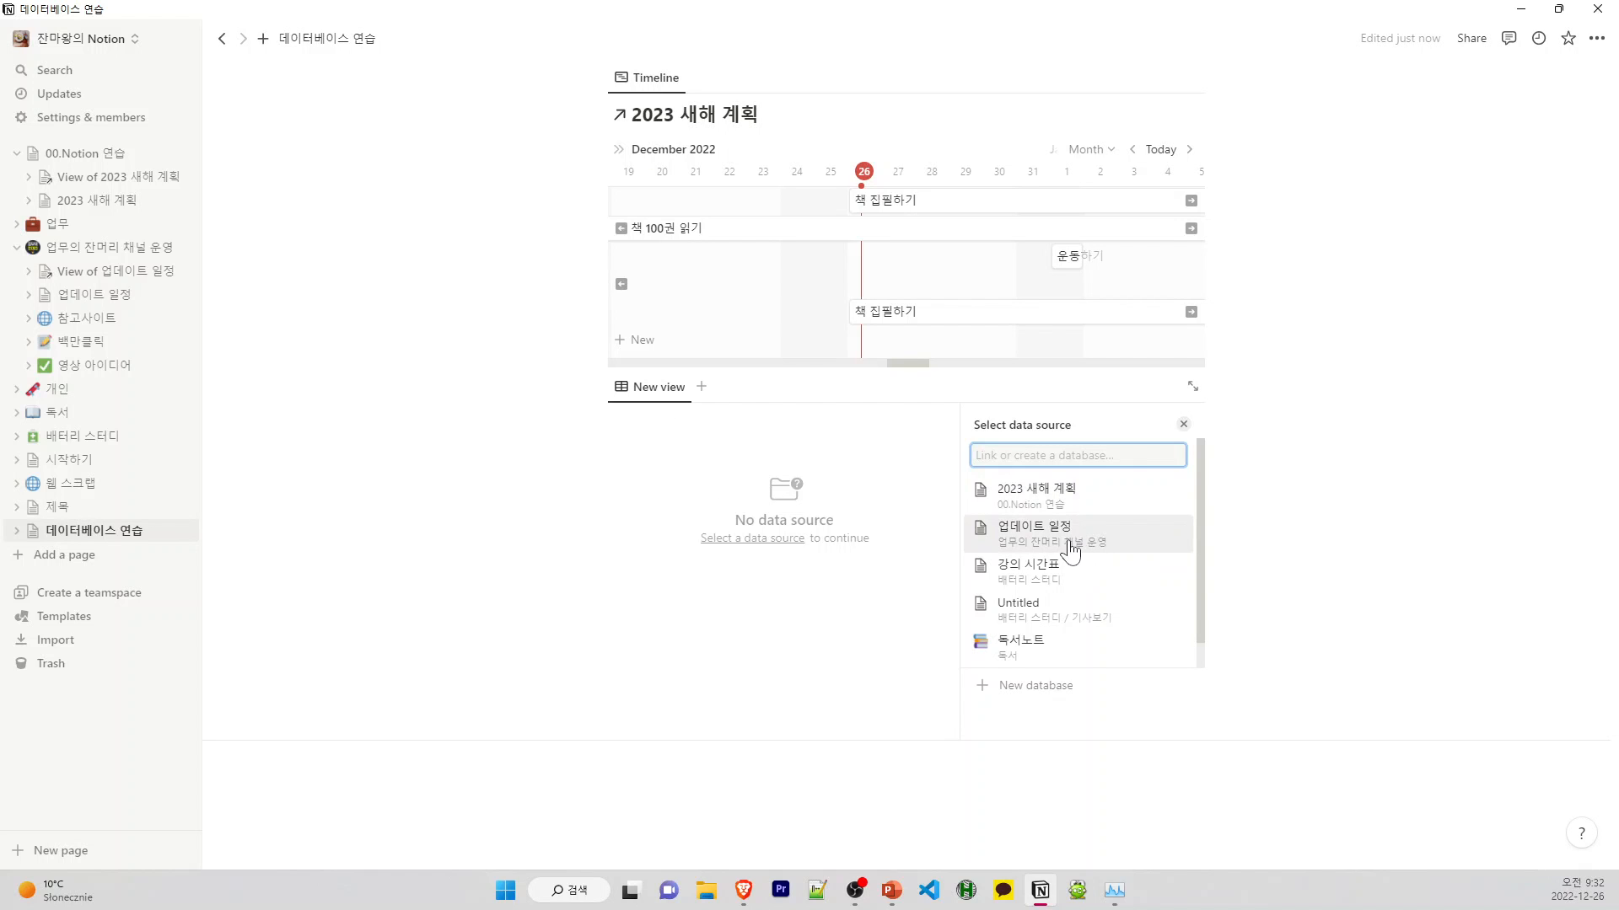
click(1064, 552)
click(1030, 478)
click(1028, 513)
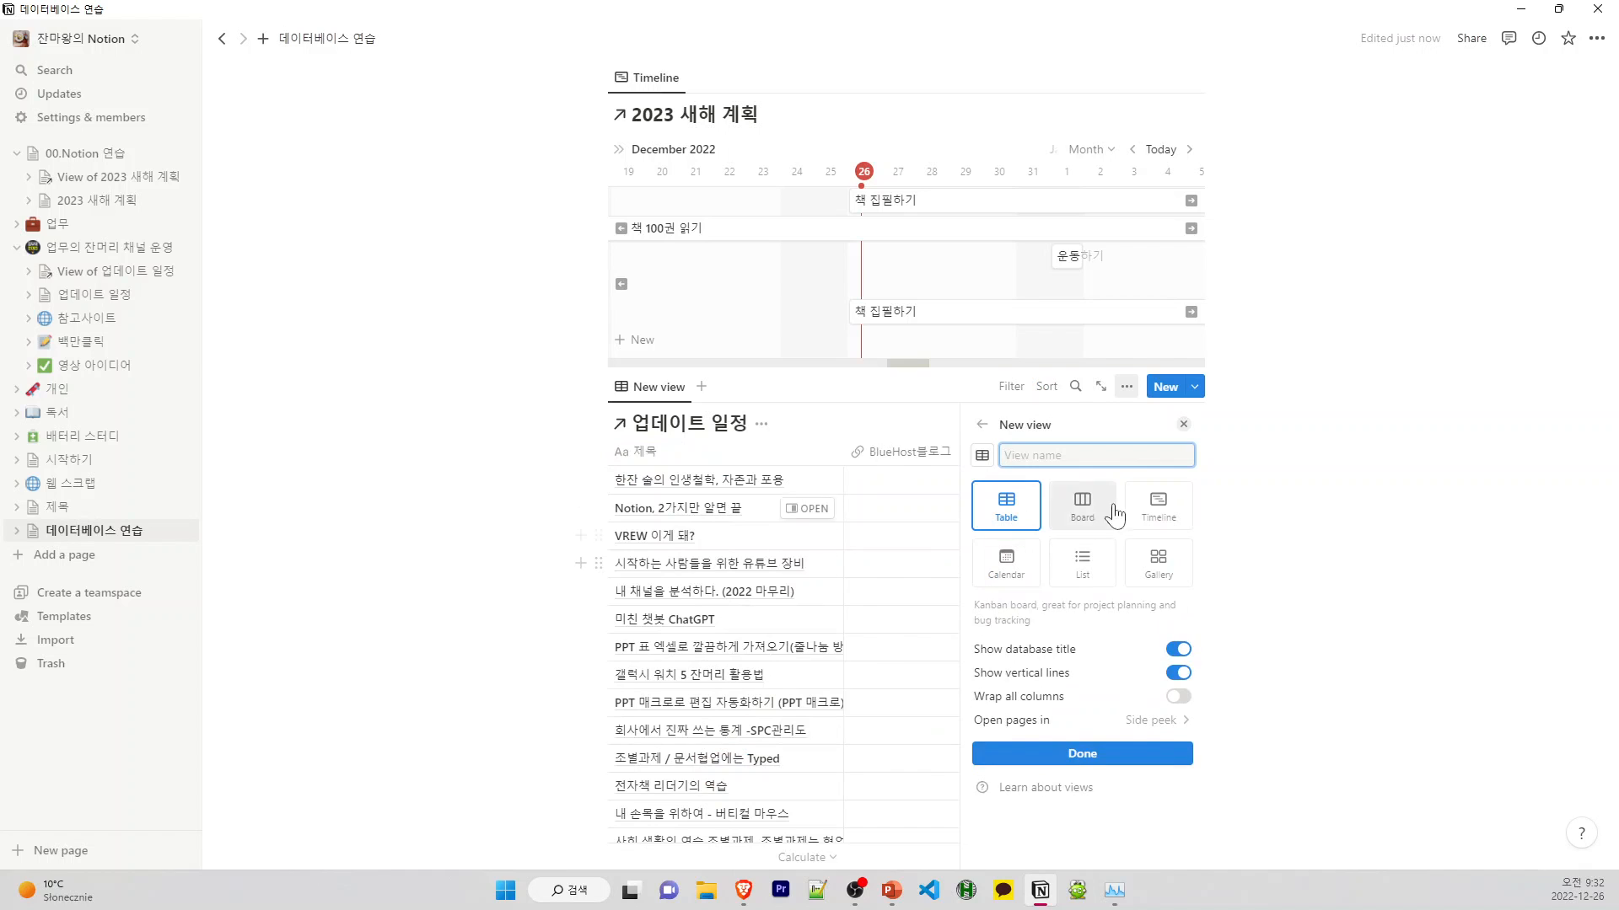
click(1082, 562)
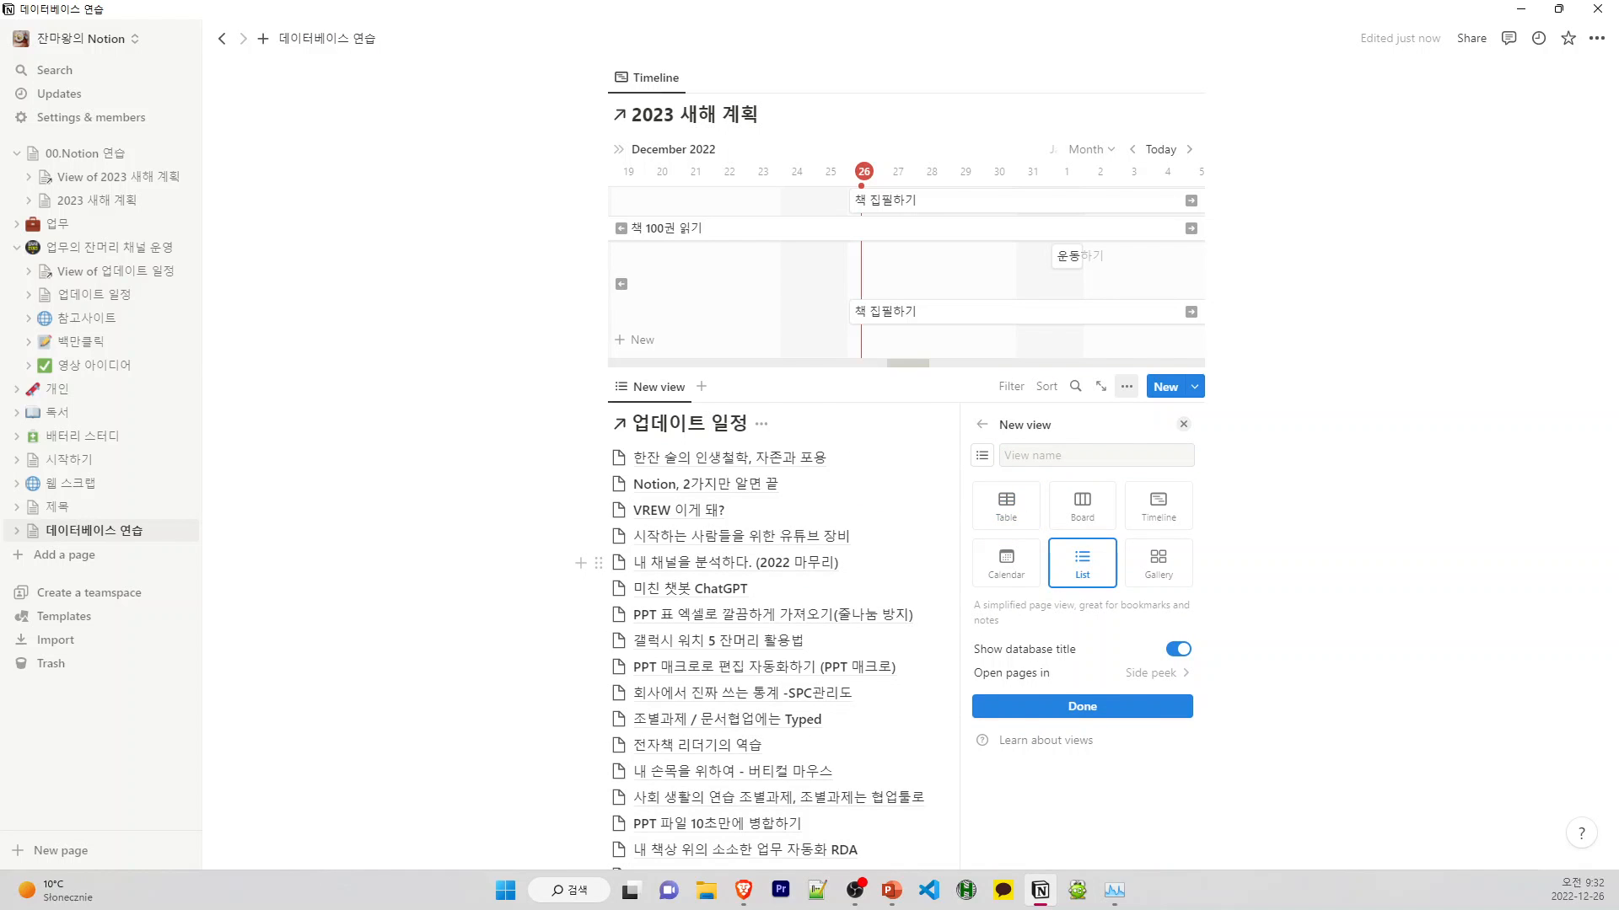
click(1082, 707)
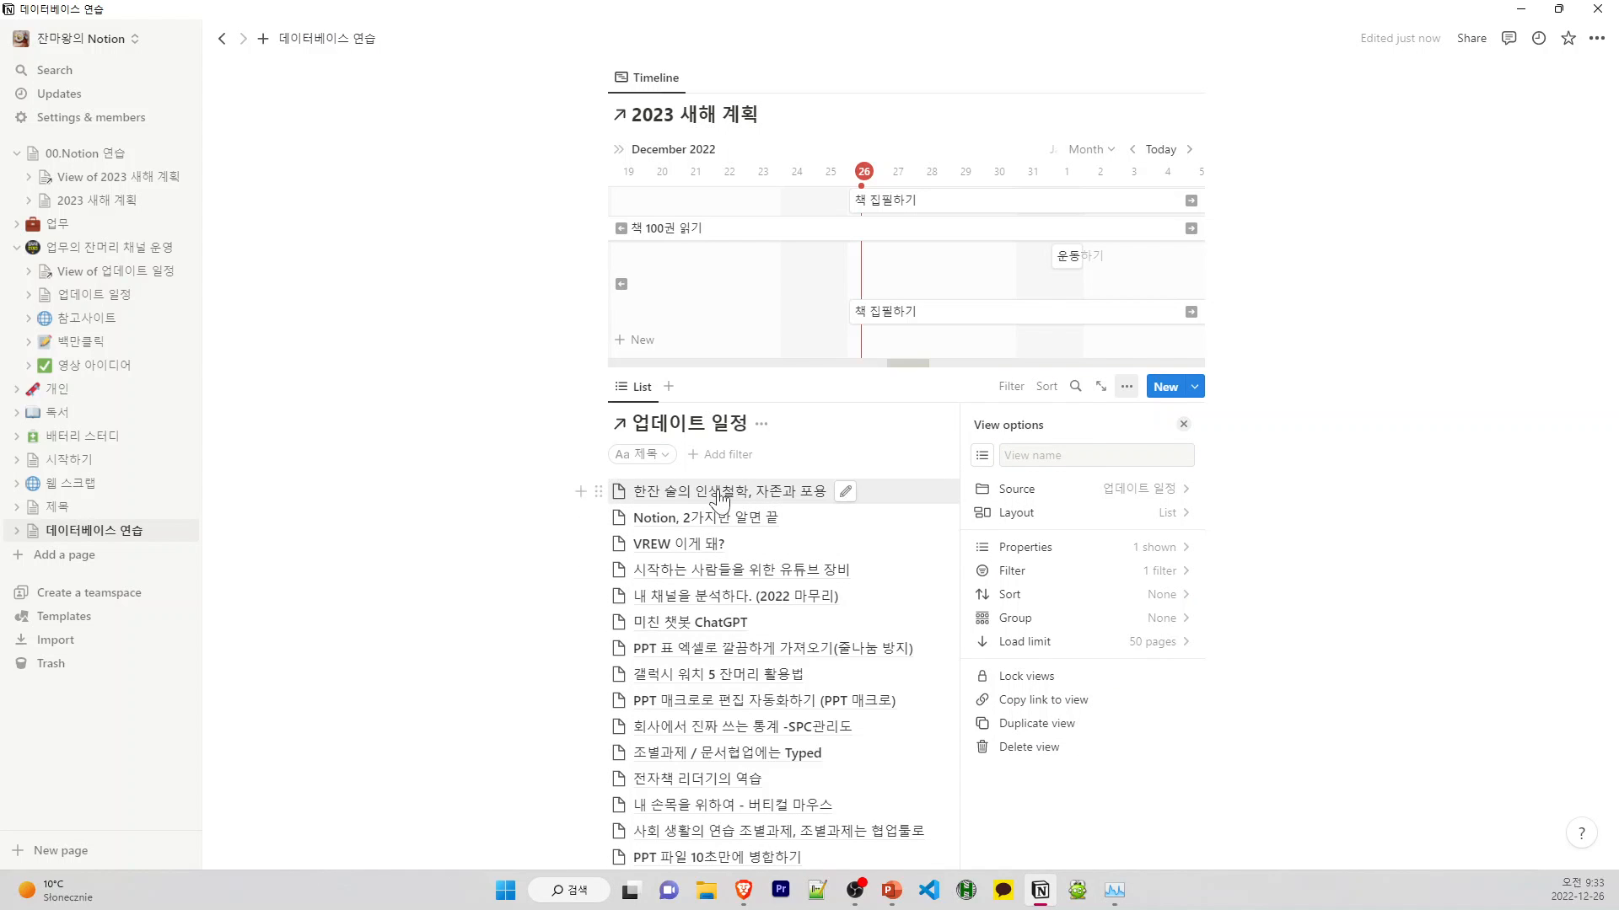
Show the 재생목록 구분 property in the 업데이트 일정 list and close the view options
click(1075, 549)
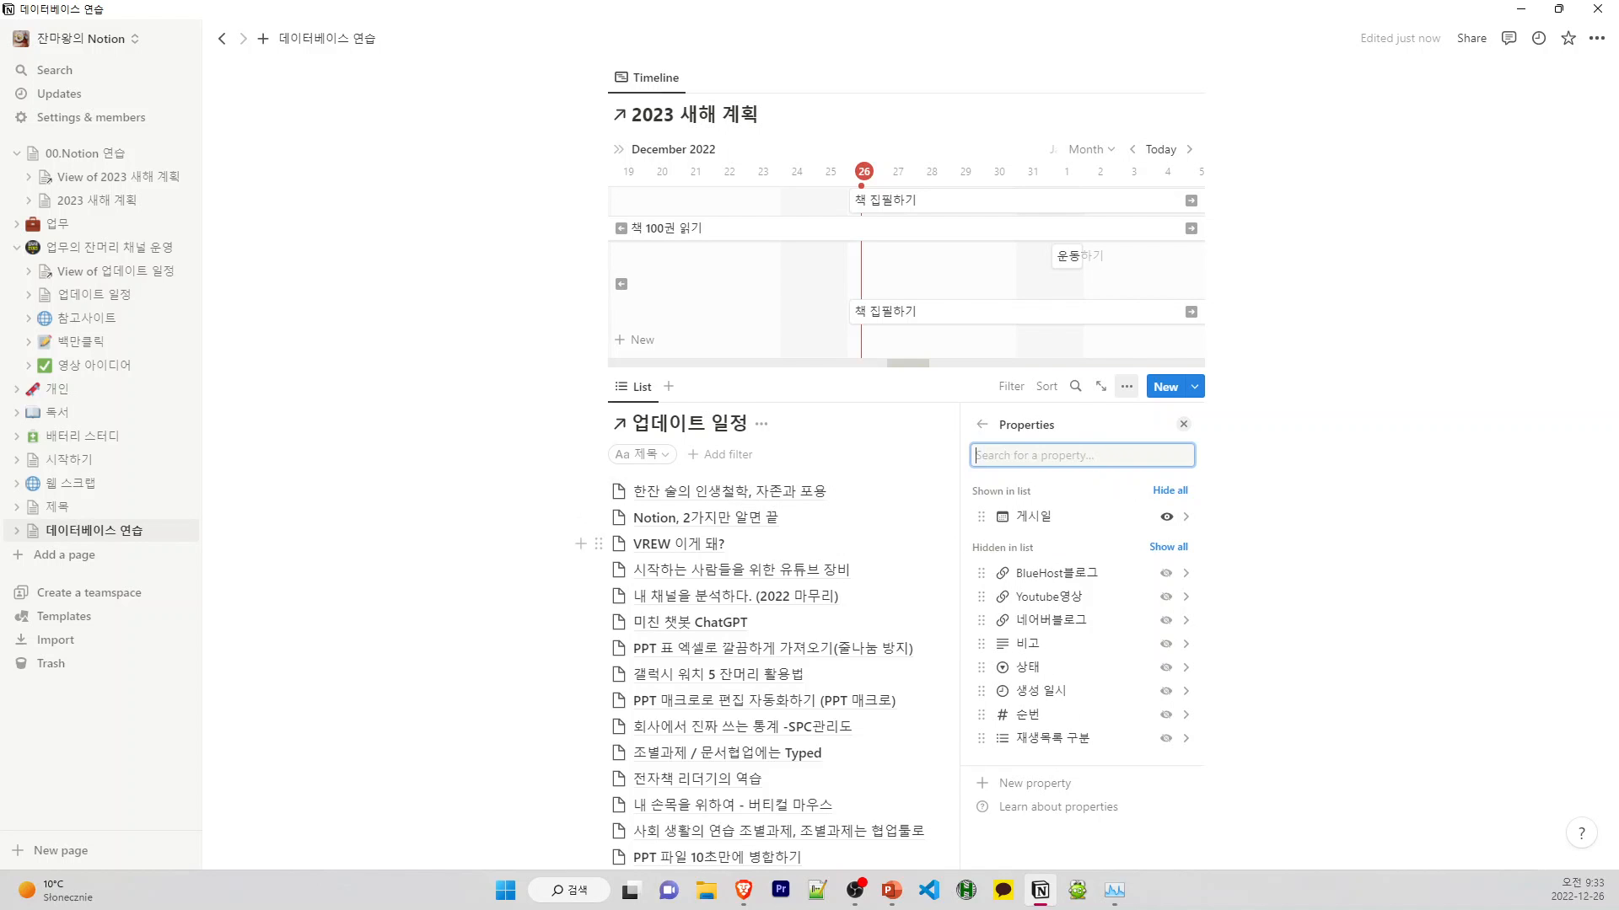
drag(1069, 740, 1055, 555)
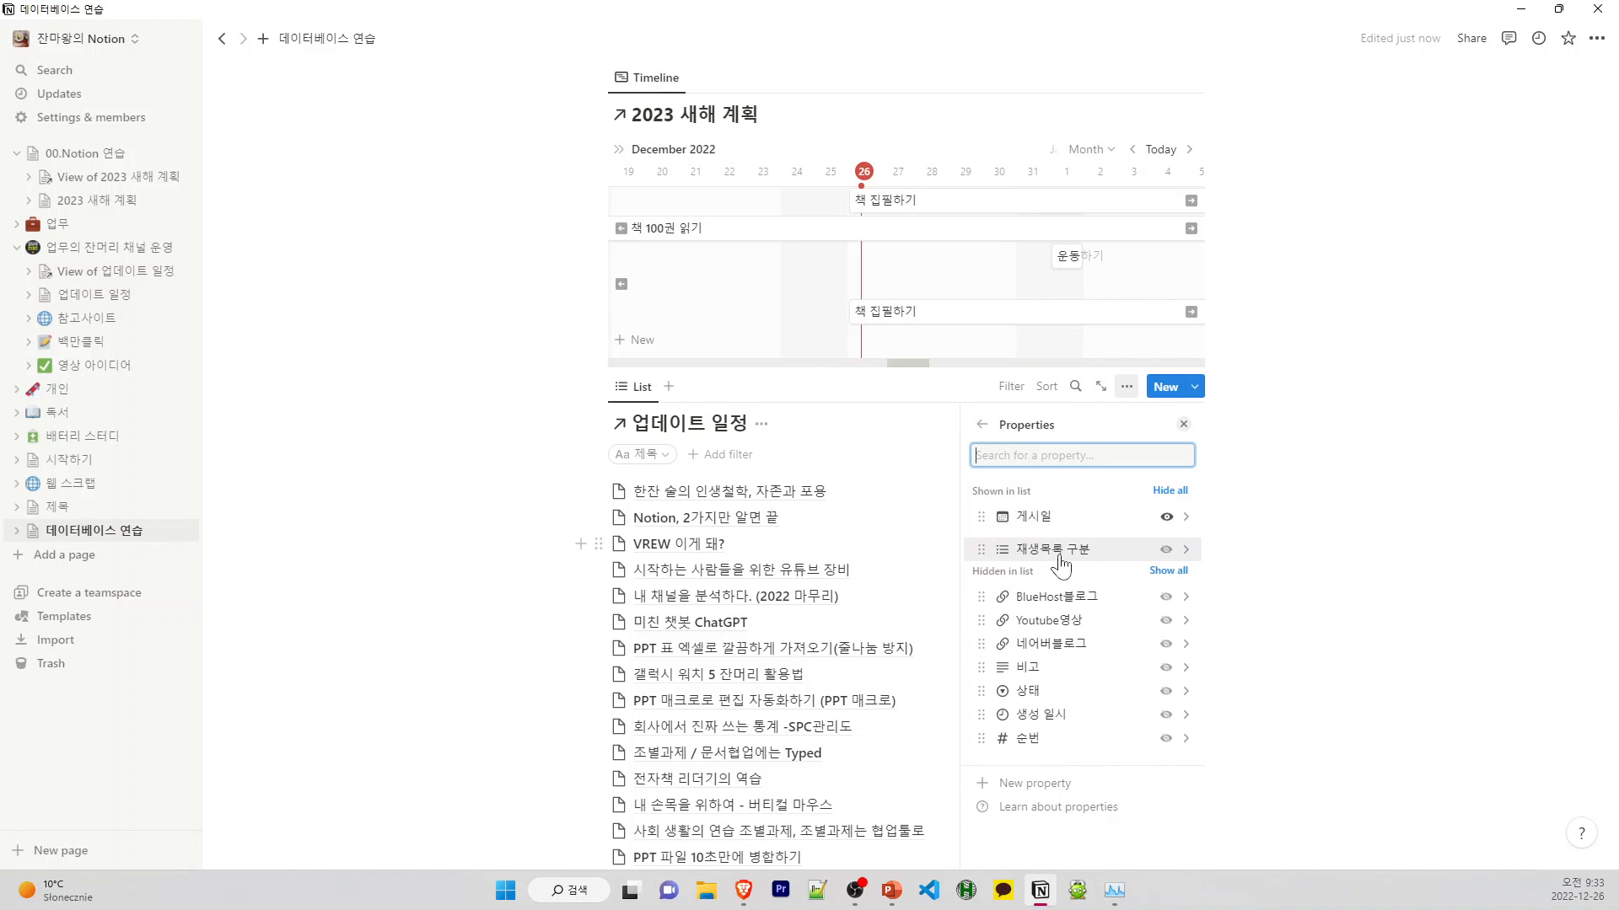
click(1184, 425)
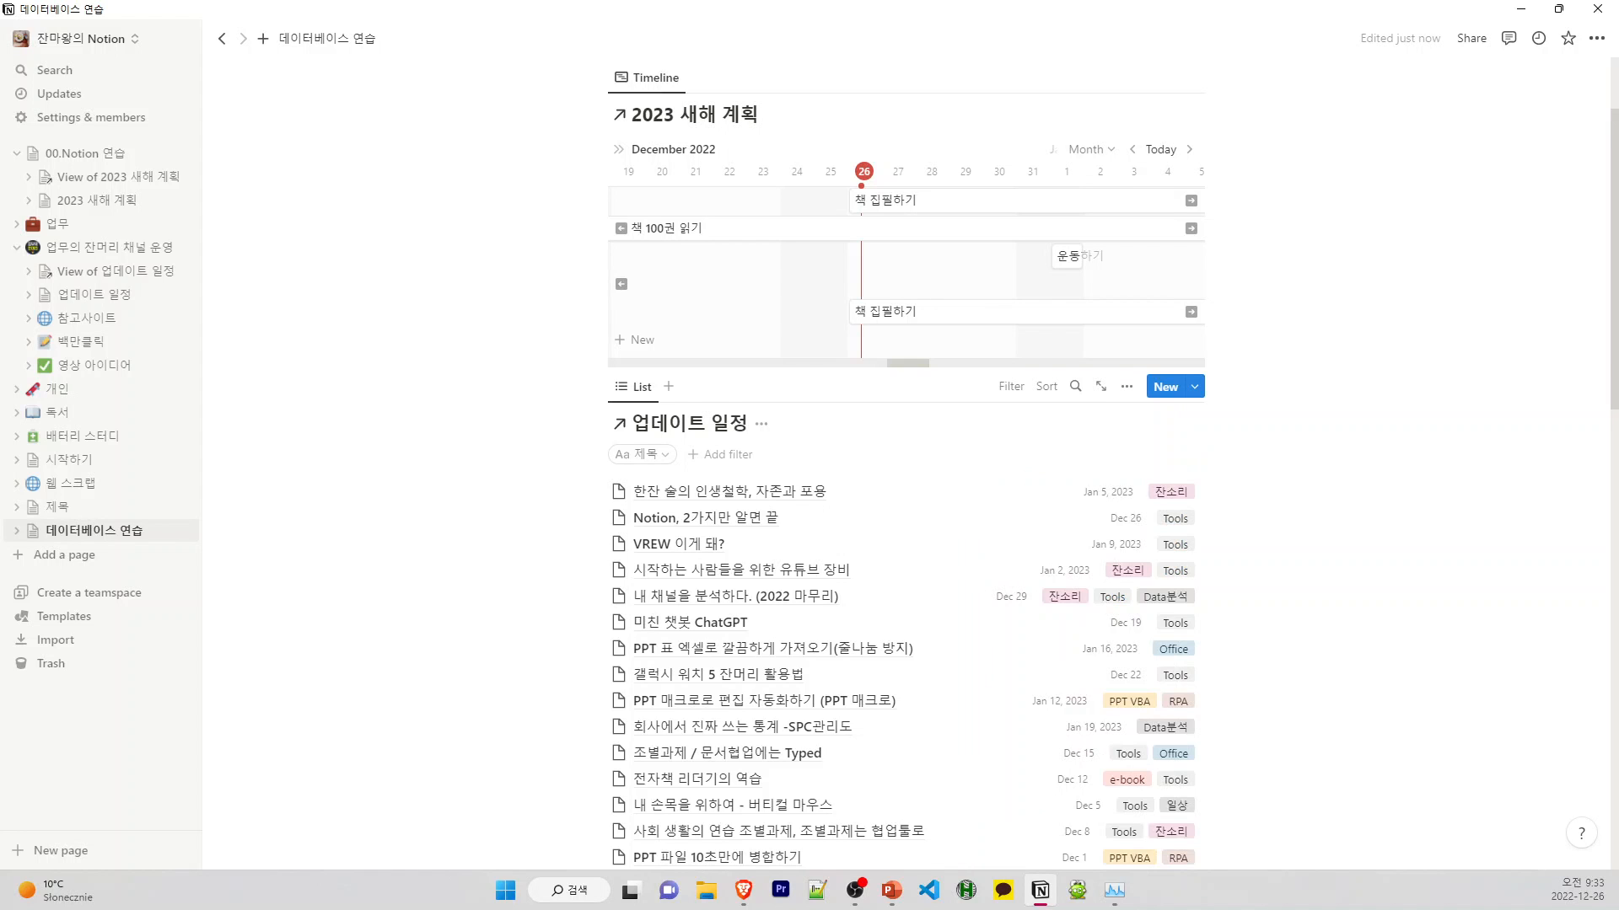
Filter the 업데이트 일정 list to entries whose 게시일 is within December 1 to December 31, 2022
scroll(1197, 404, down, 2)
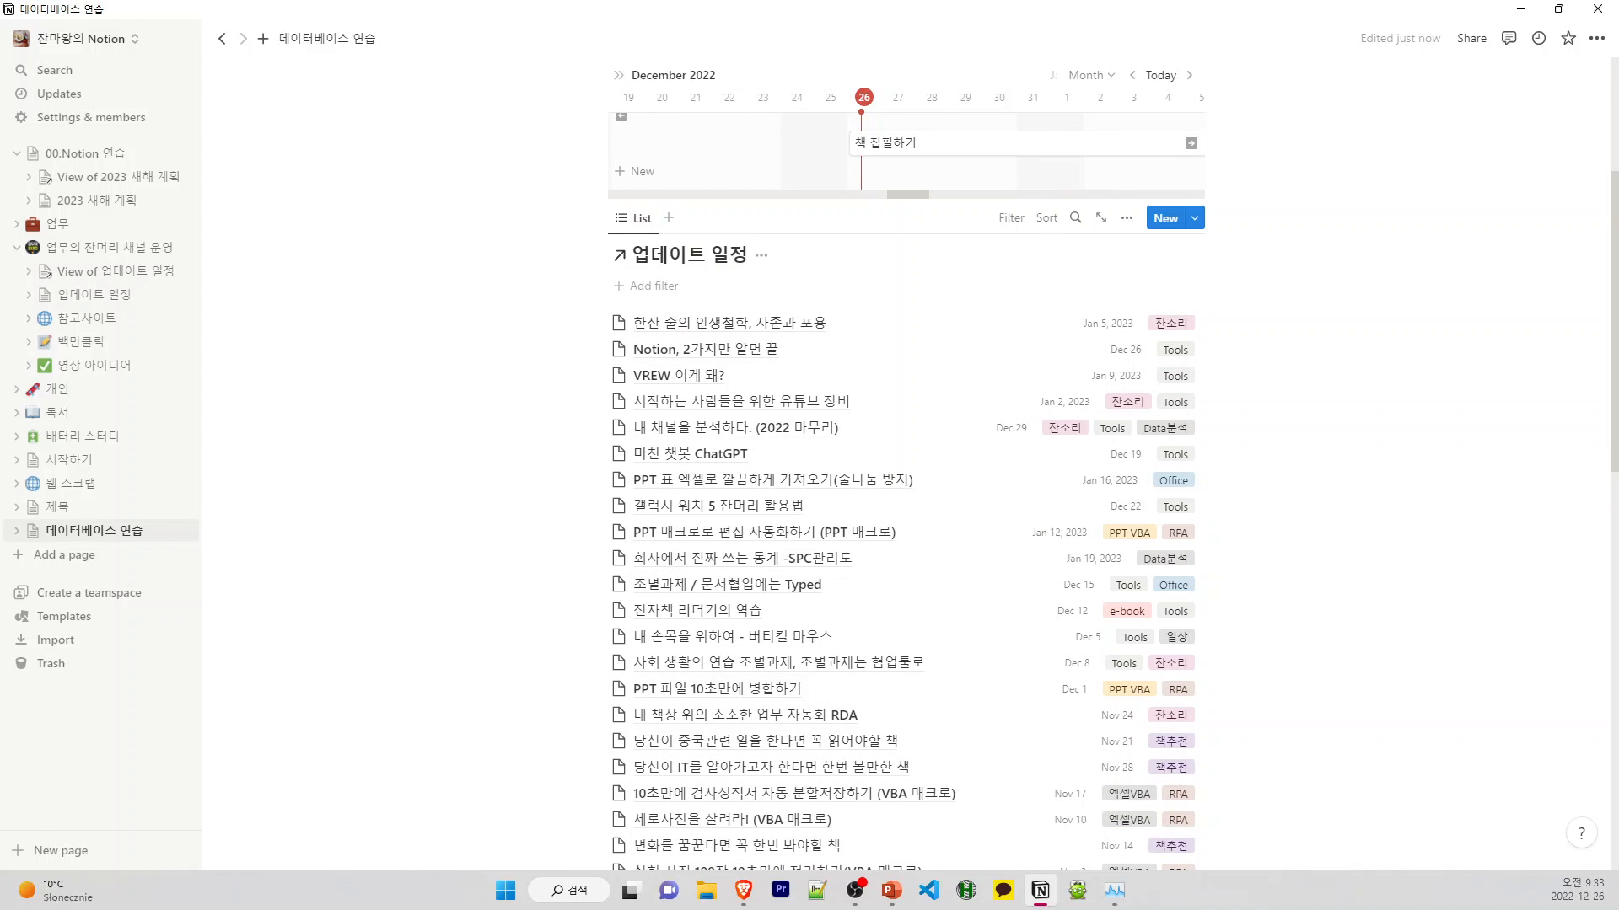
click(1012, 217)
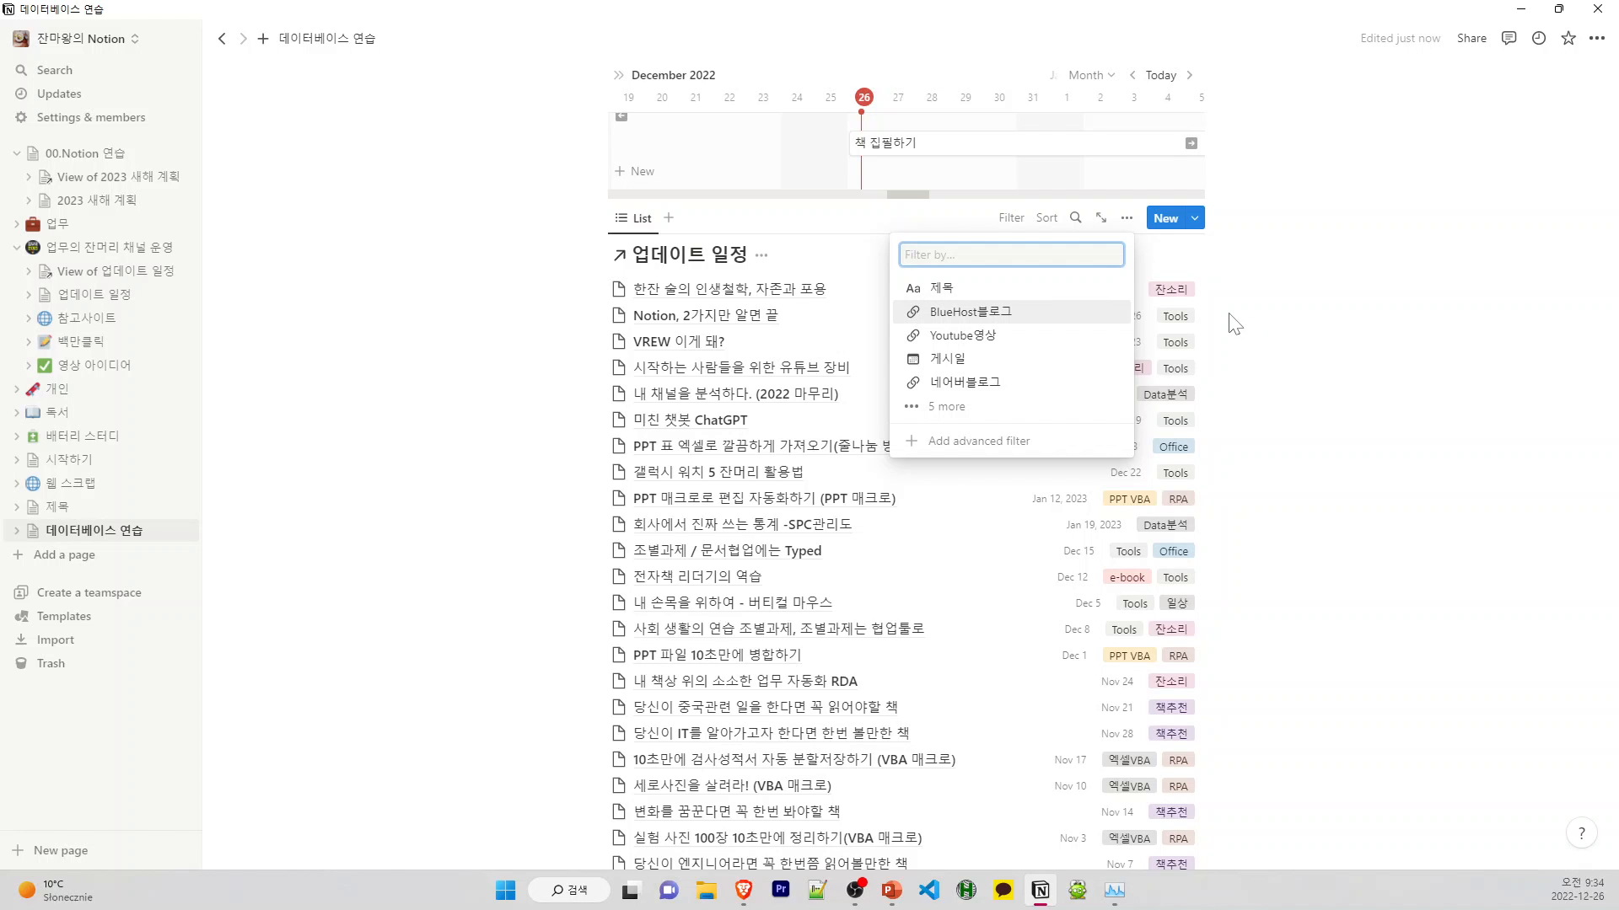
click(961, 406)
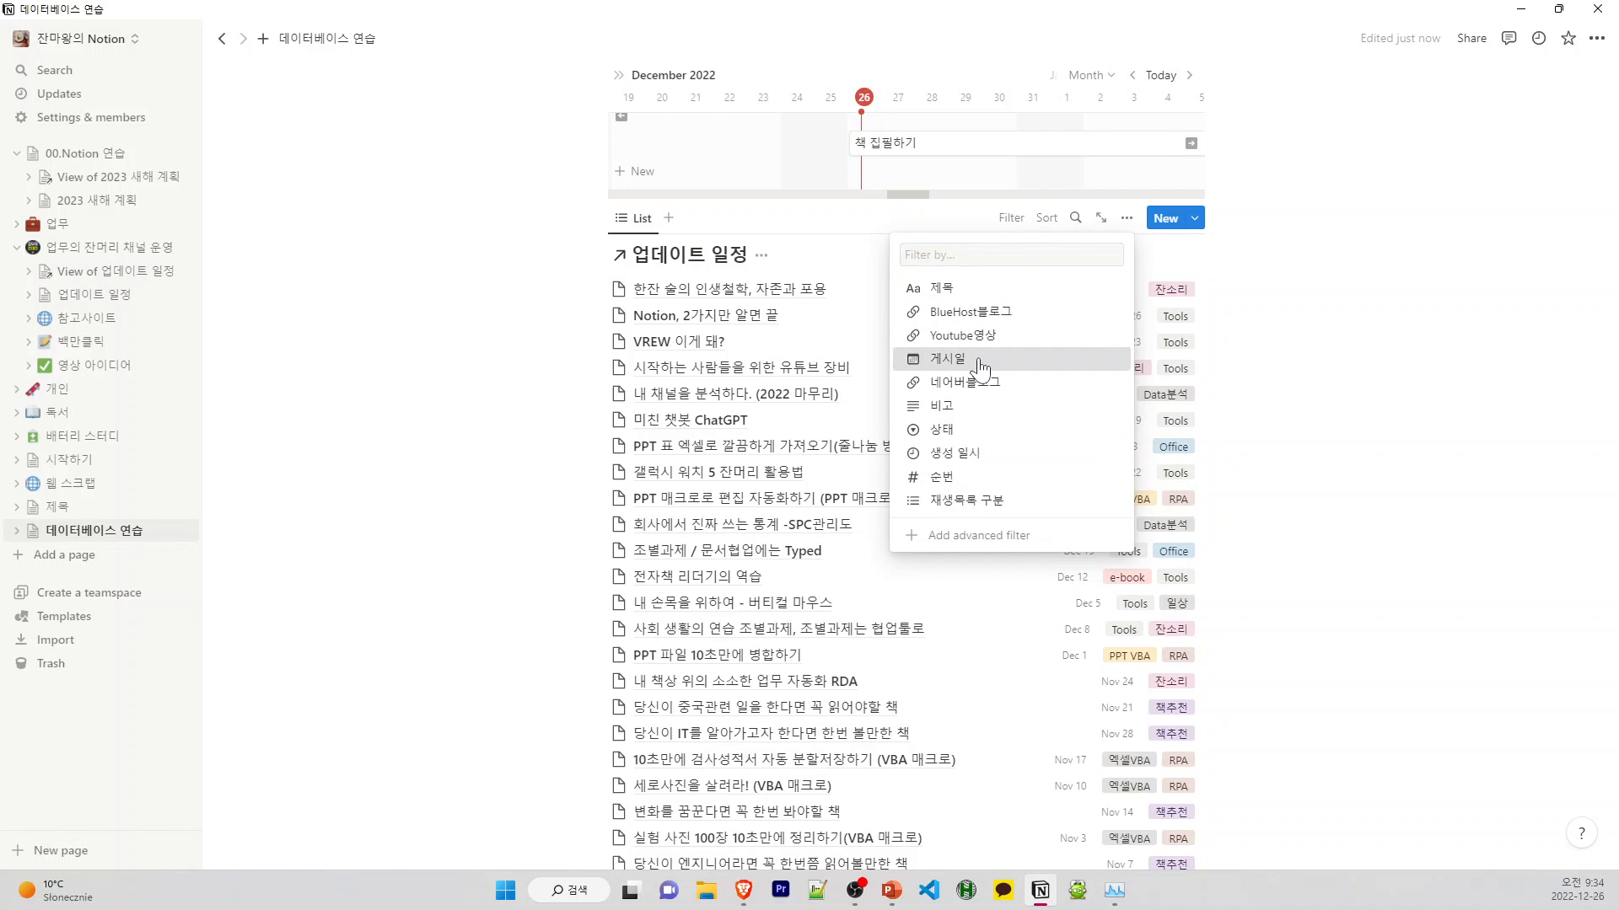
click(978, 362)
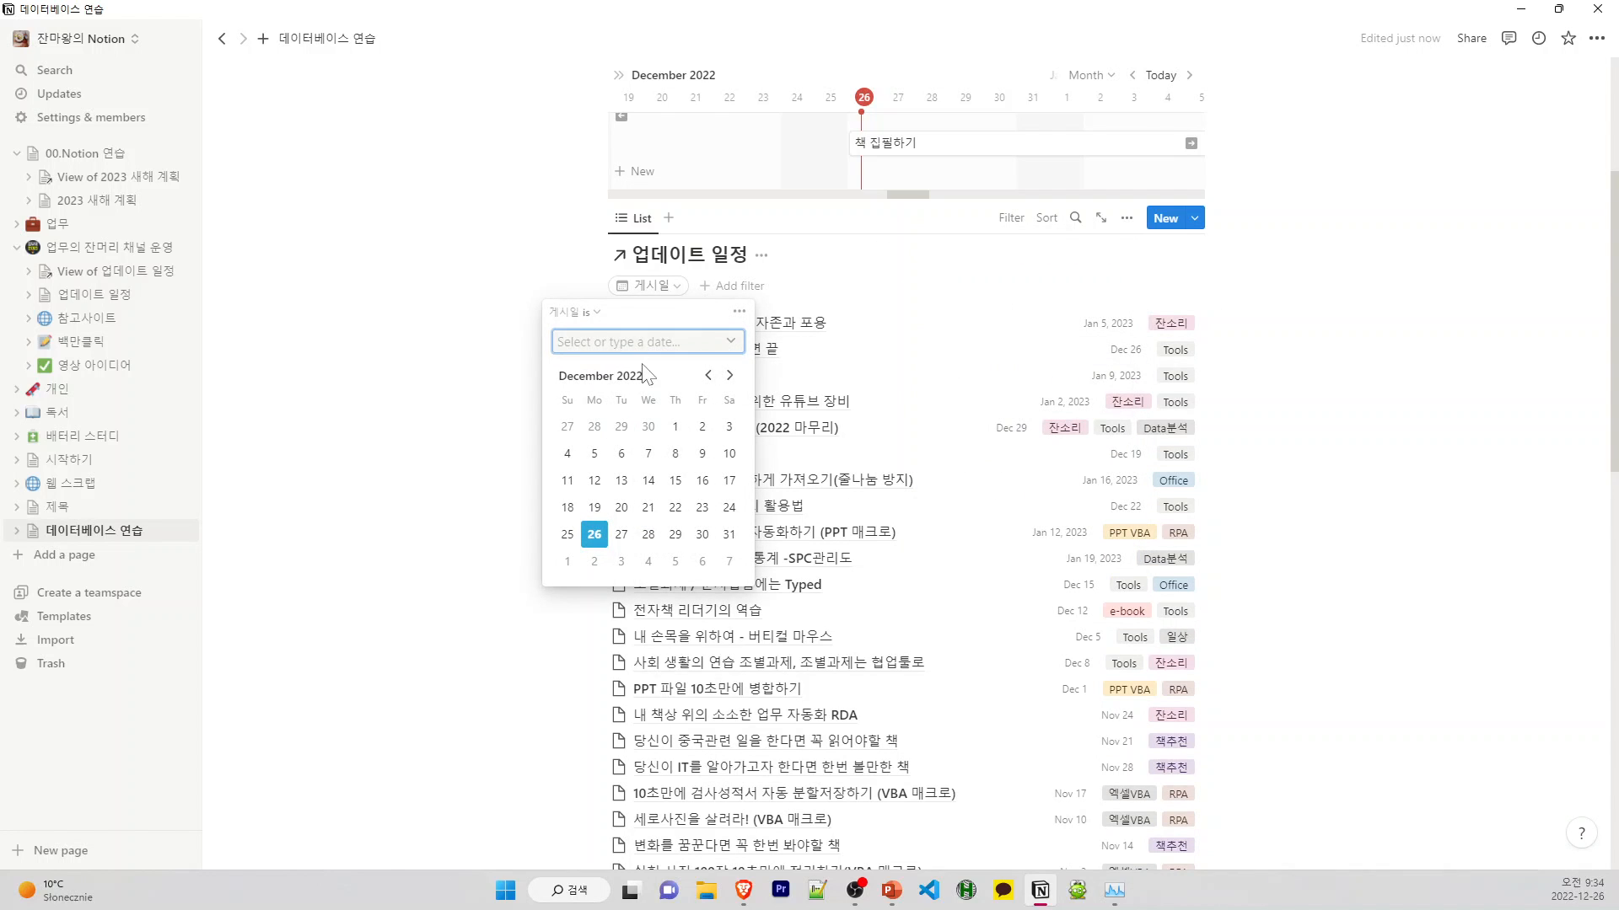
click(588, 319)
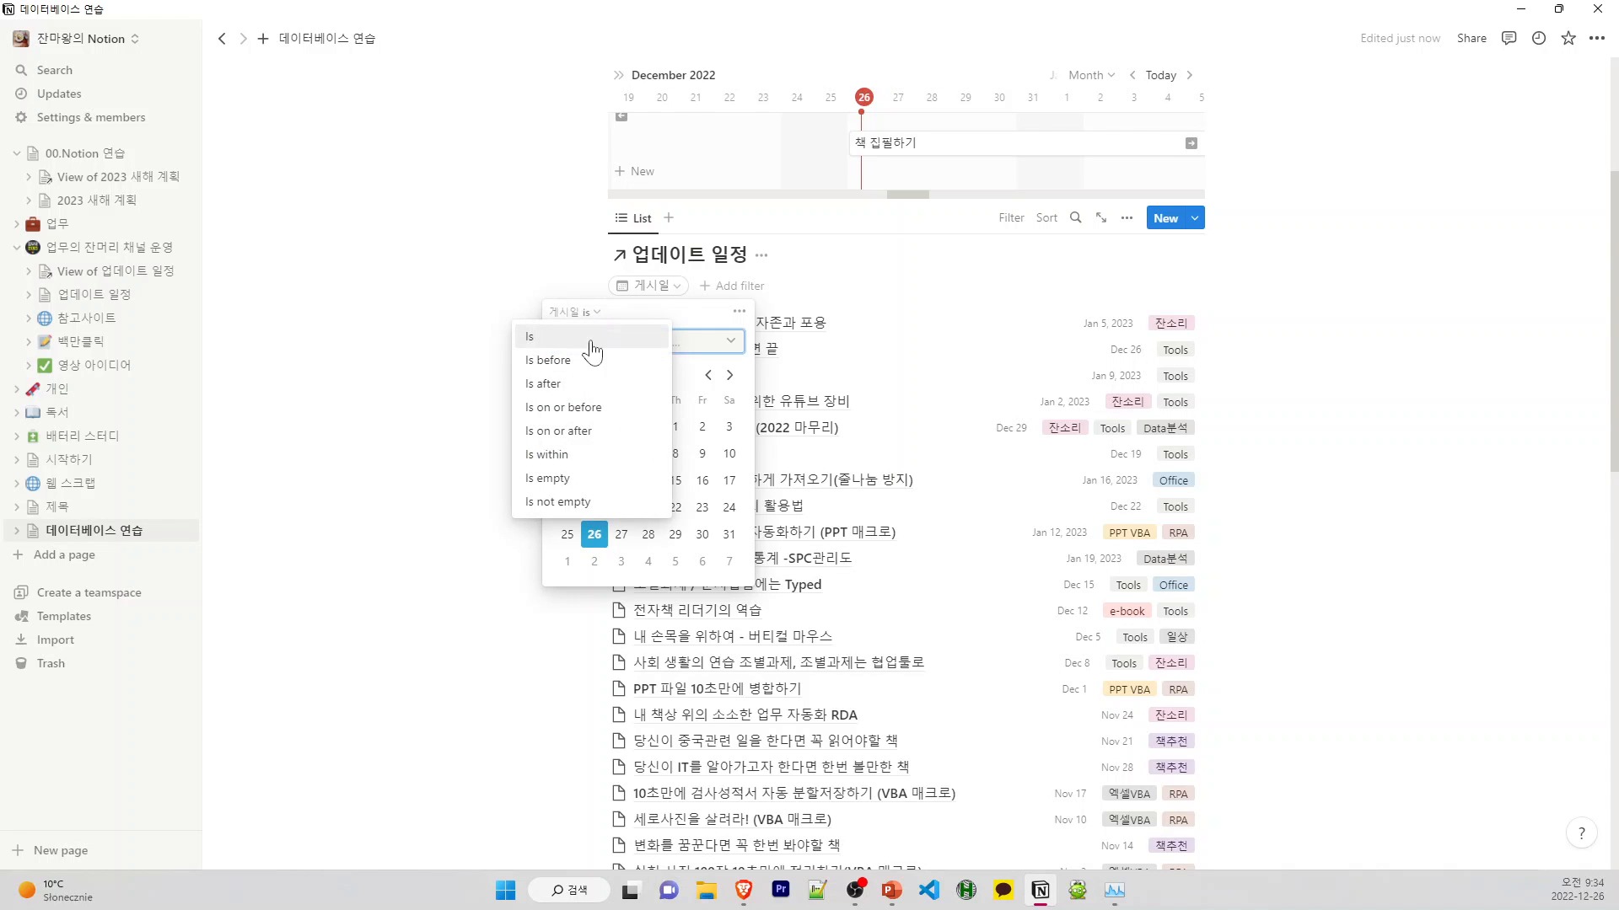
click(596, 462)
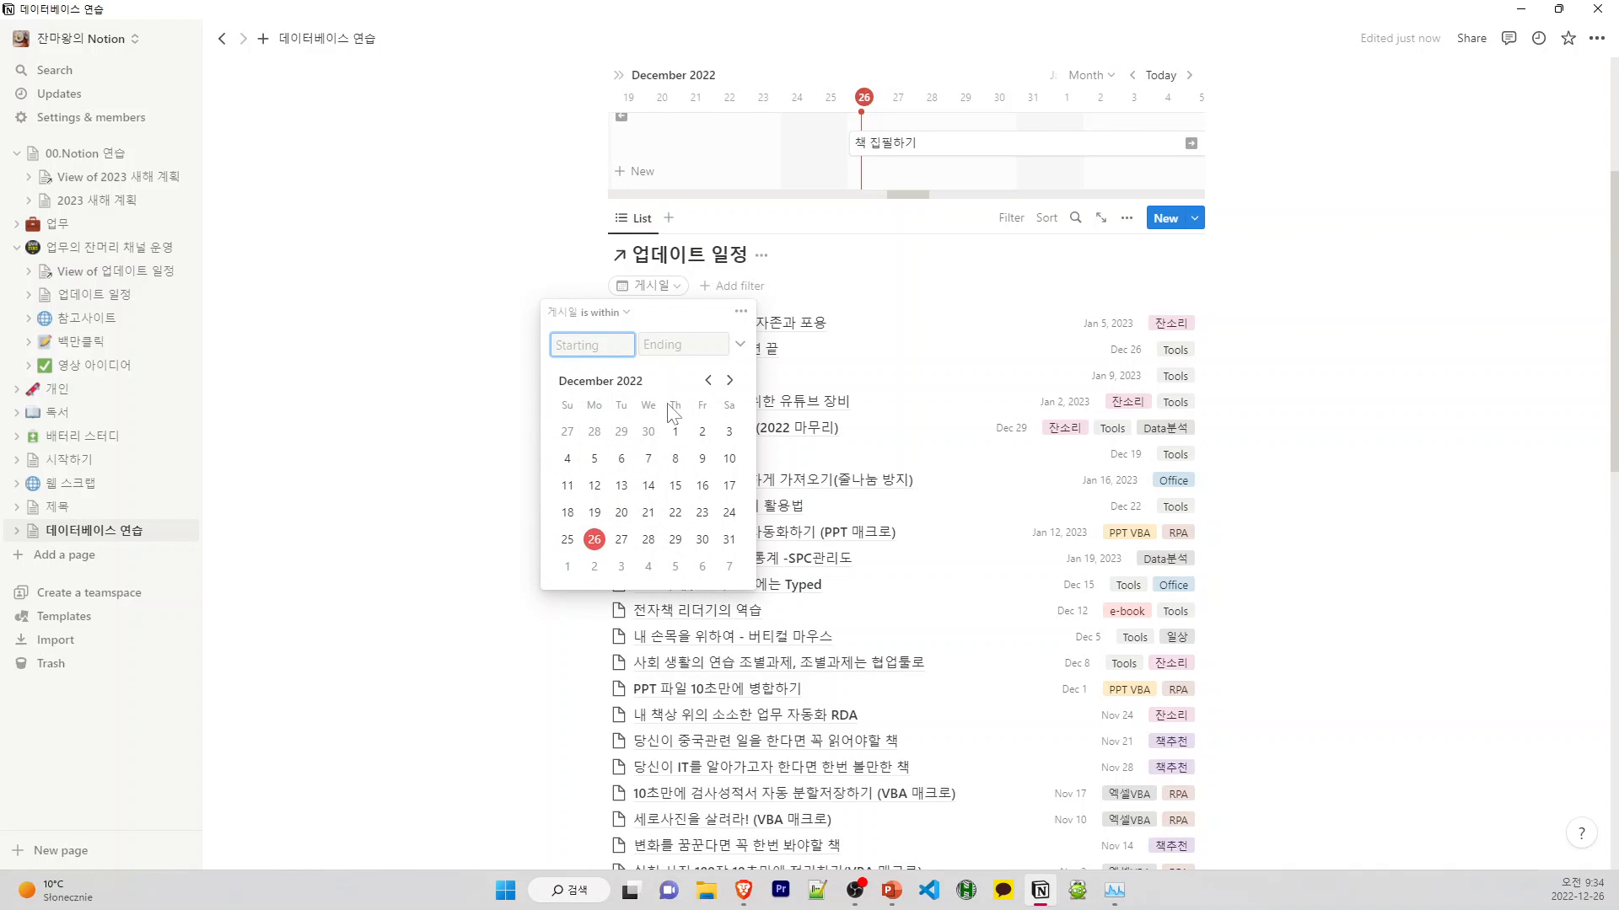
click(673, 433)
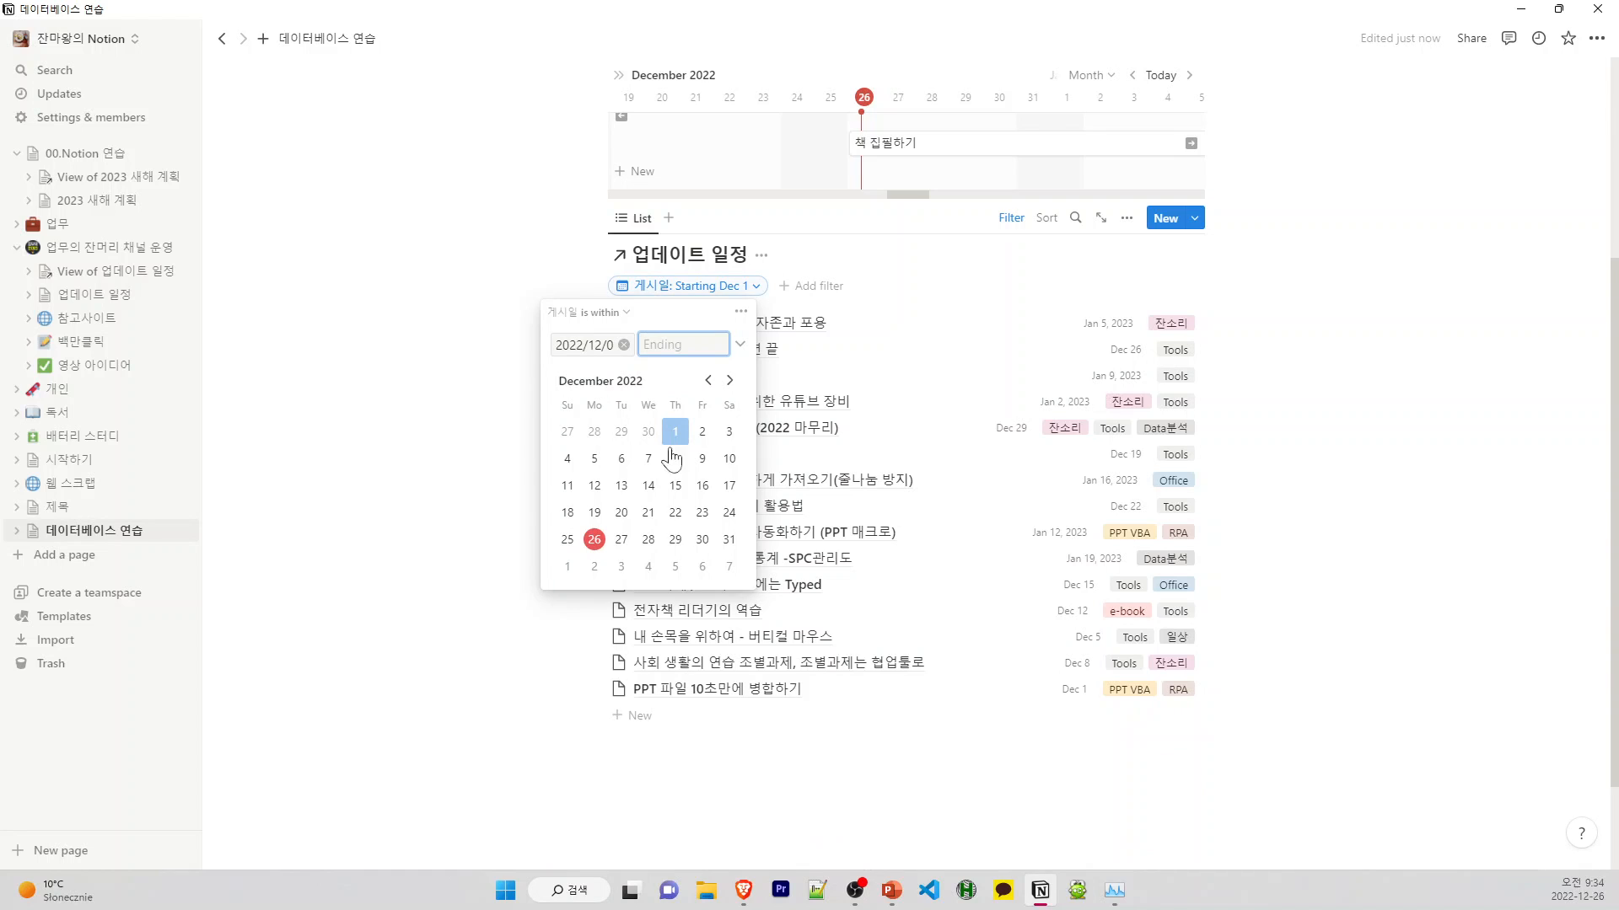
click(729, 540)
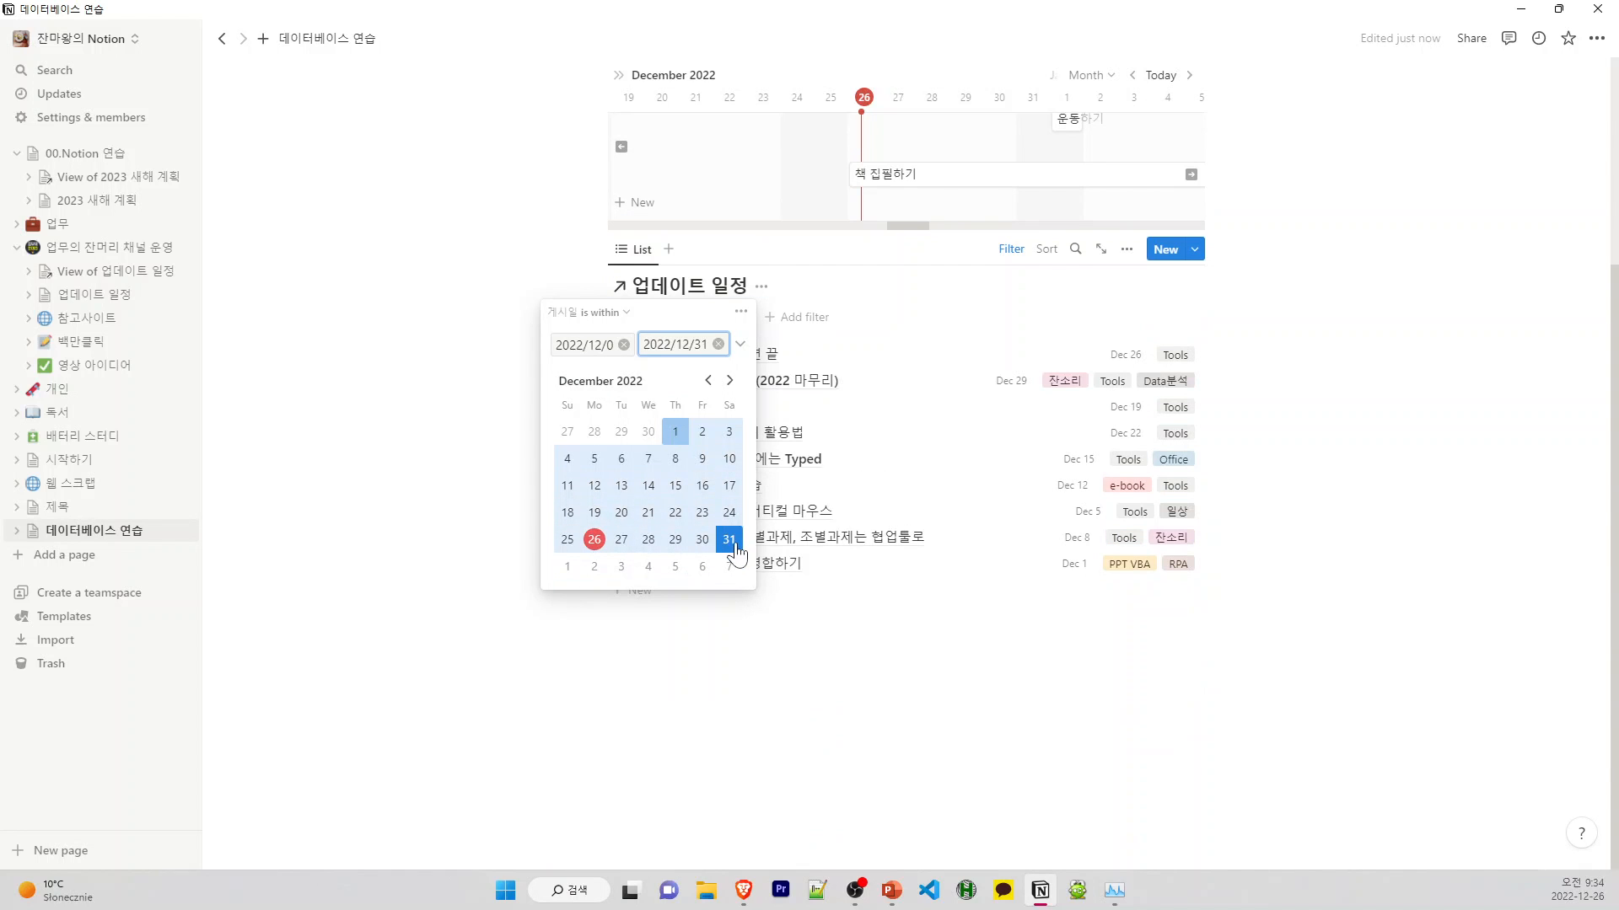
click(927, 320)
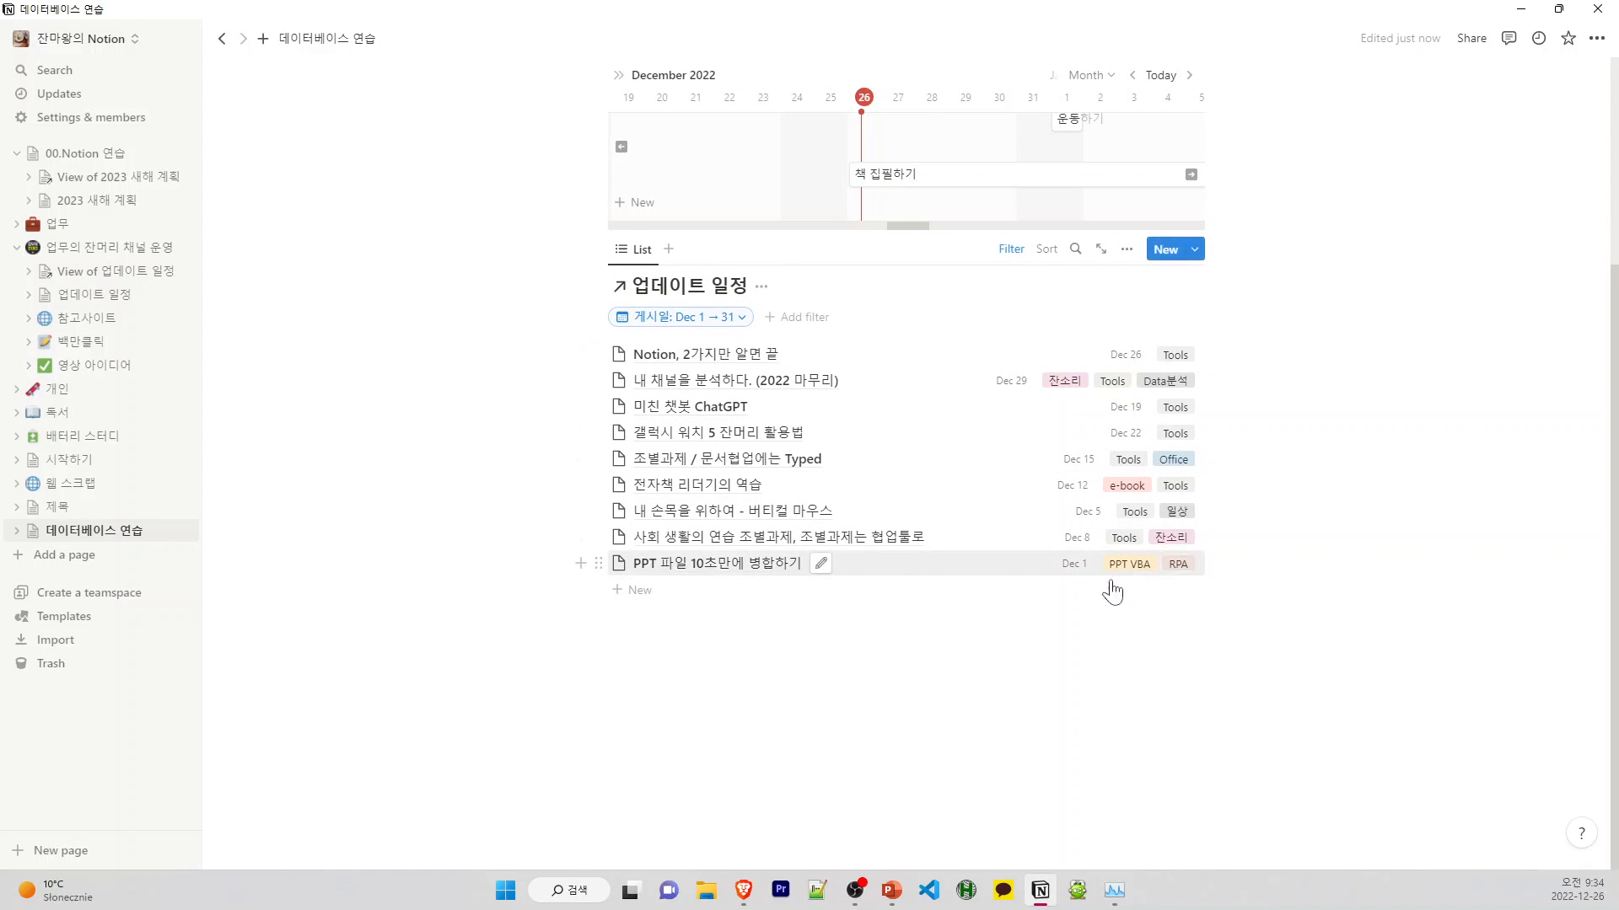
Add a second filter to the 업데이트 일정 list so that 재생목록 구분 contains Tools
click(769, 323)
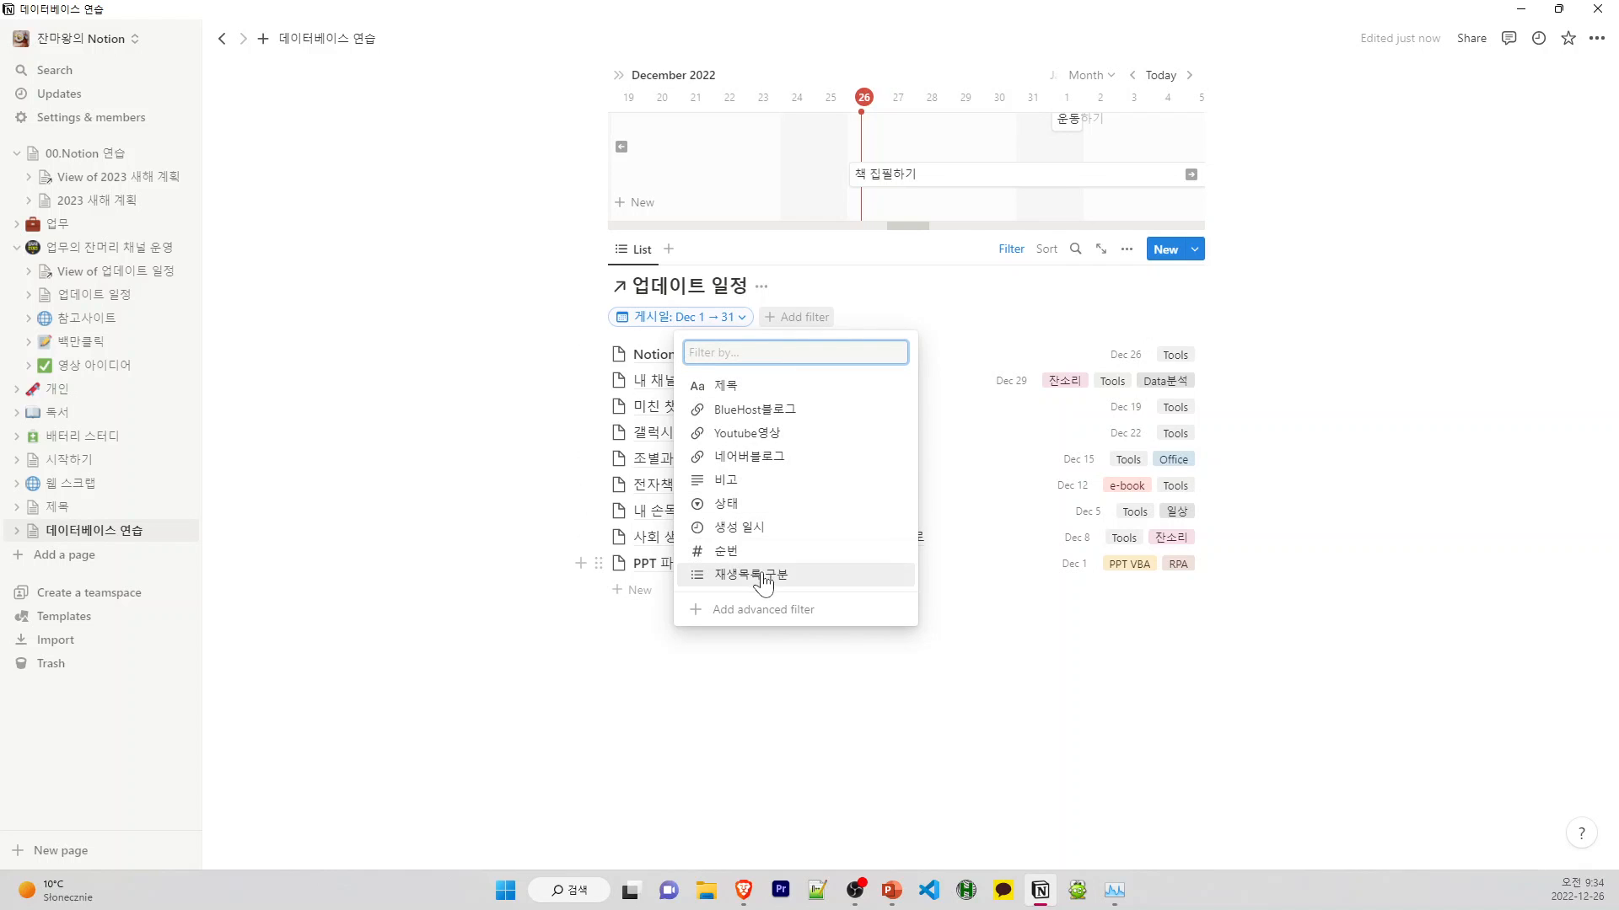
click(763, 576)
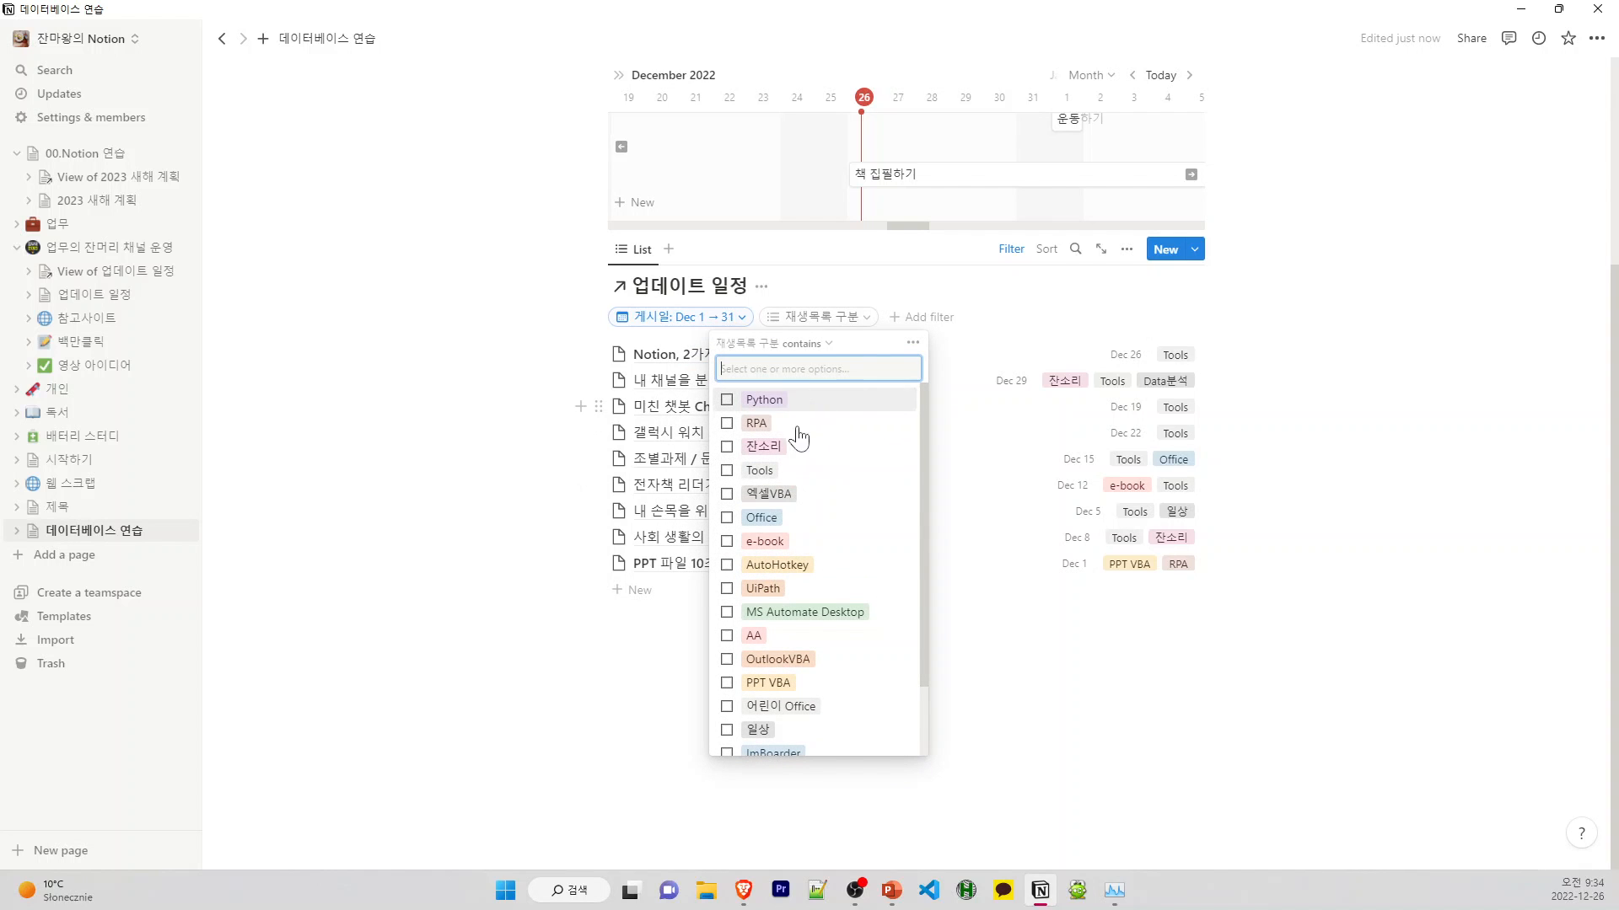
click(727, 471)
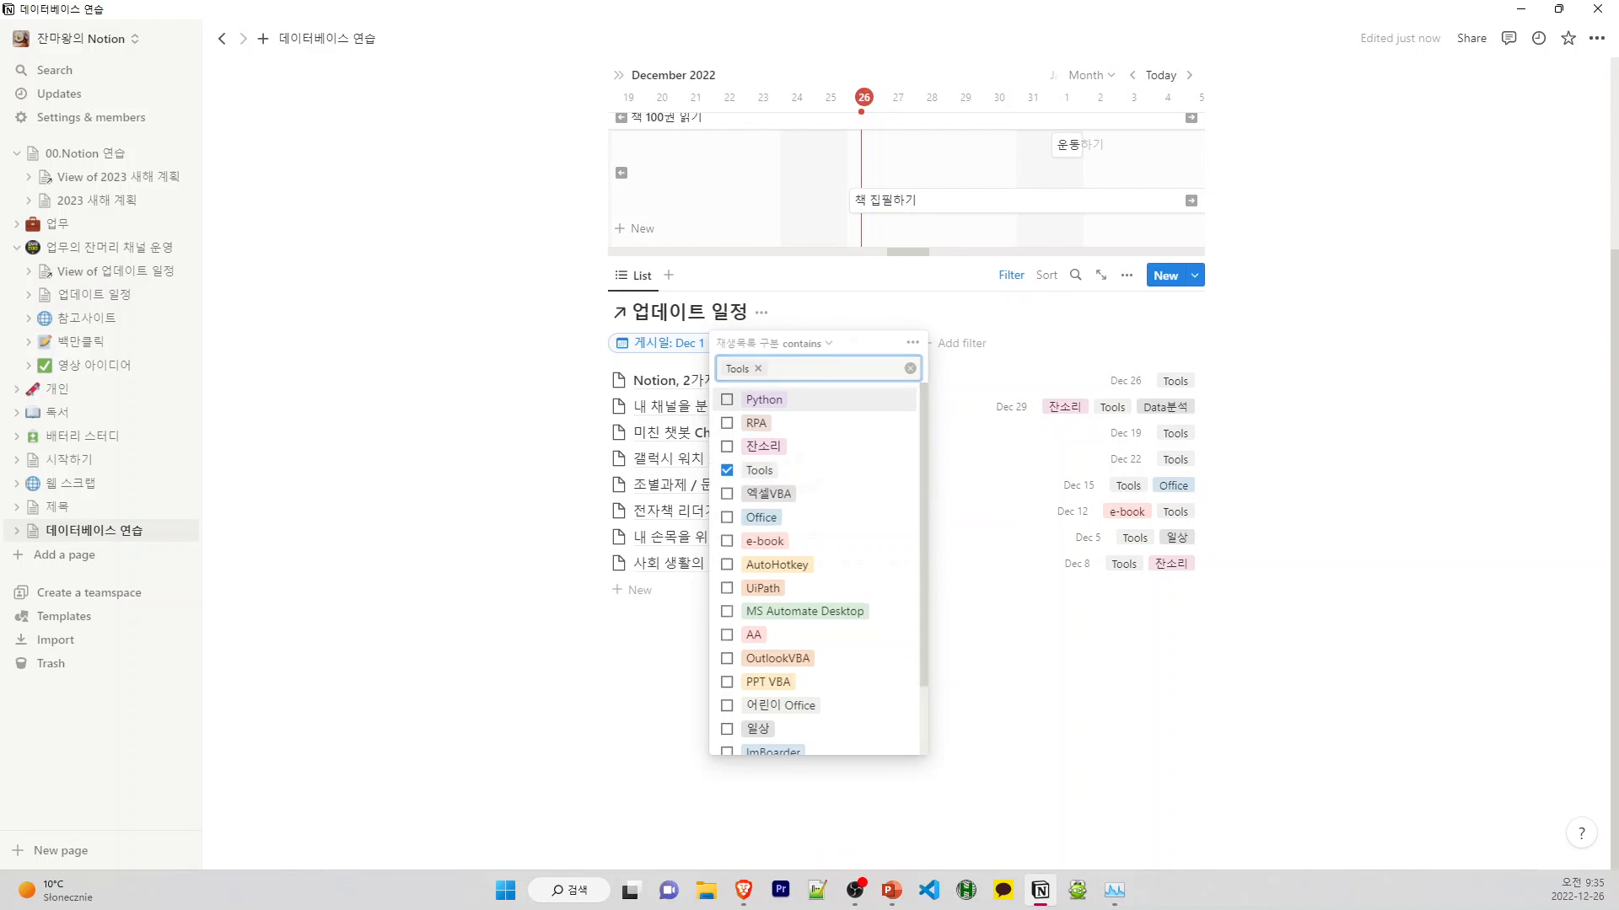
click(1271, 454)
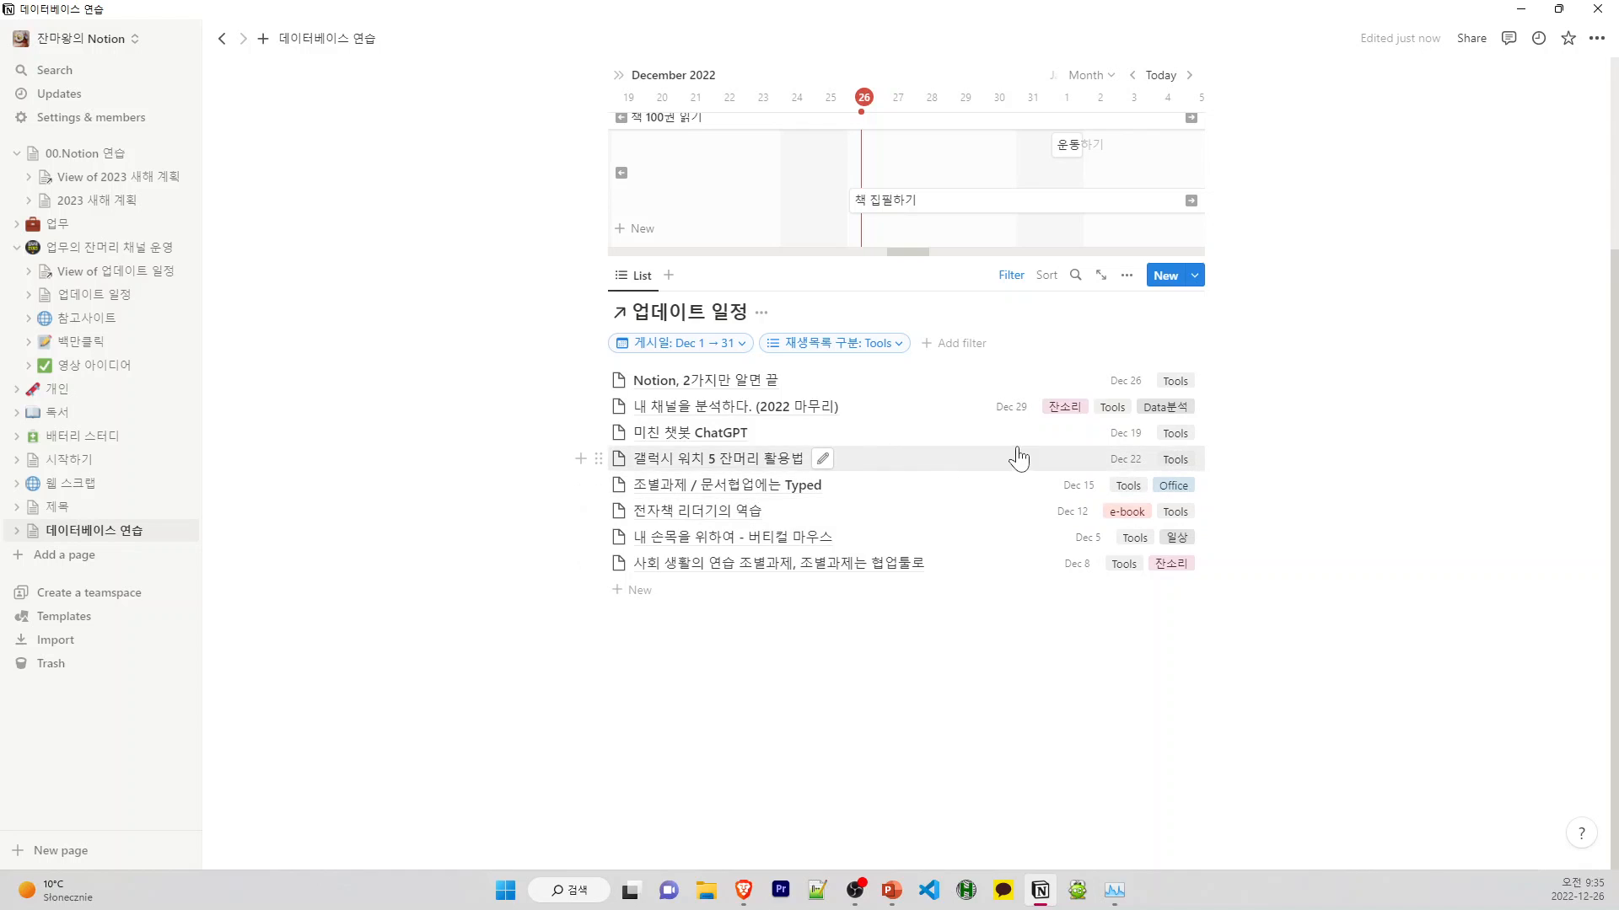
Follow the second channel link under 노션 사용법 on the 영상 아이디어 page and open the channel's second Notion template video
key(alt+Tab)
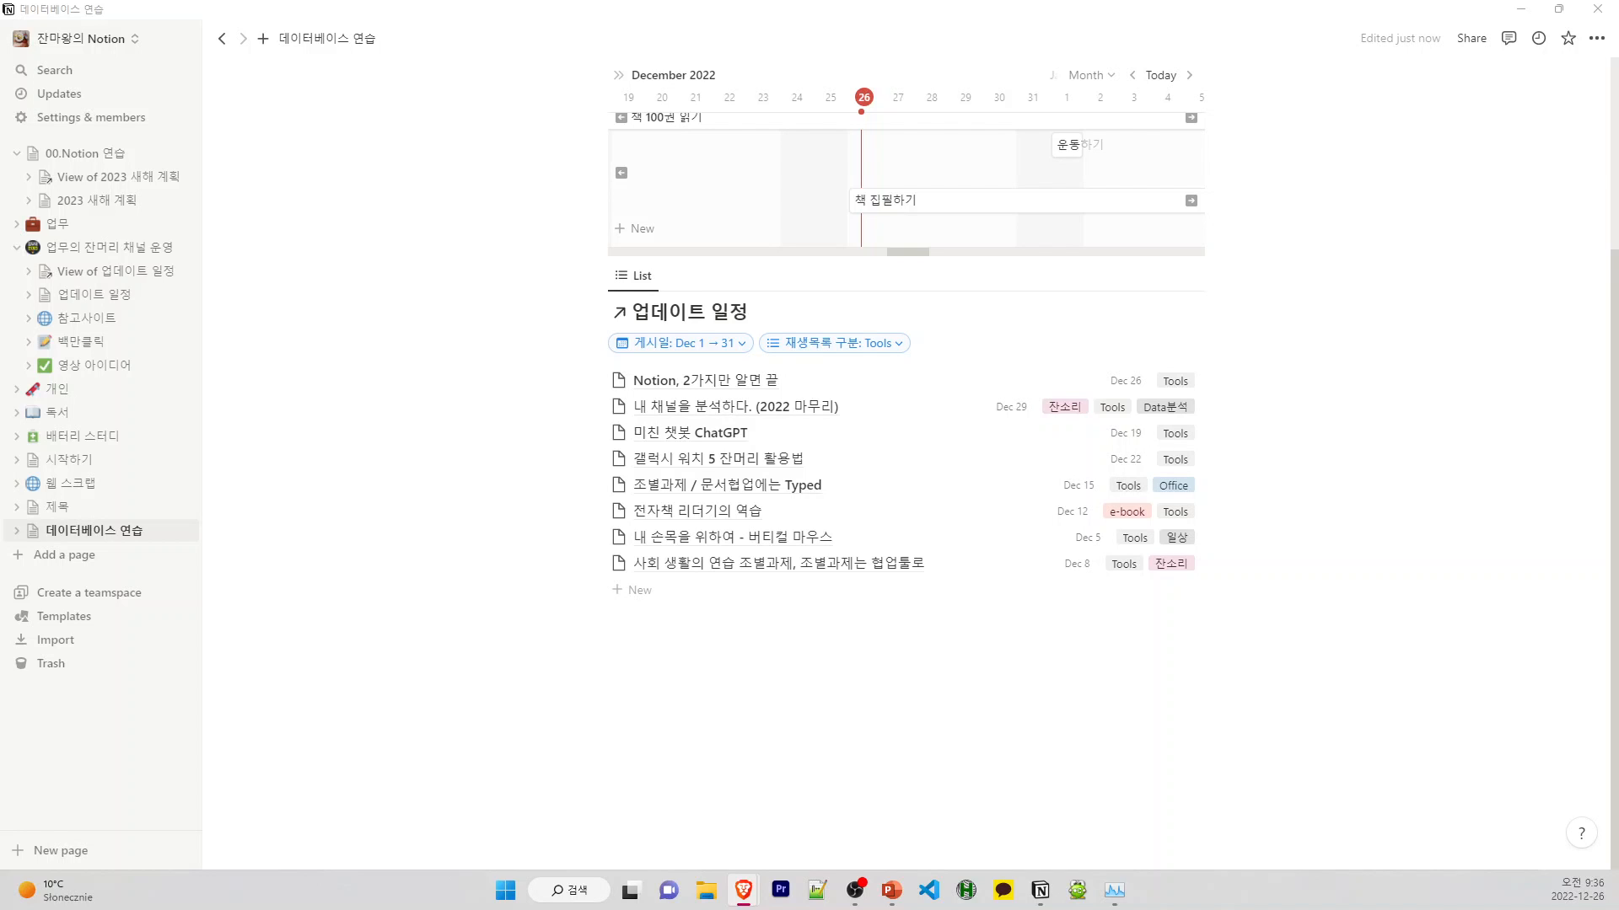
scroll(906, 464, up, 3)
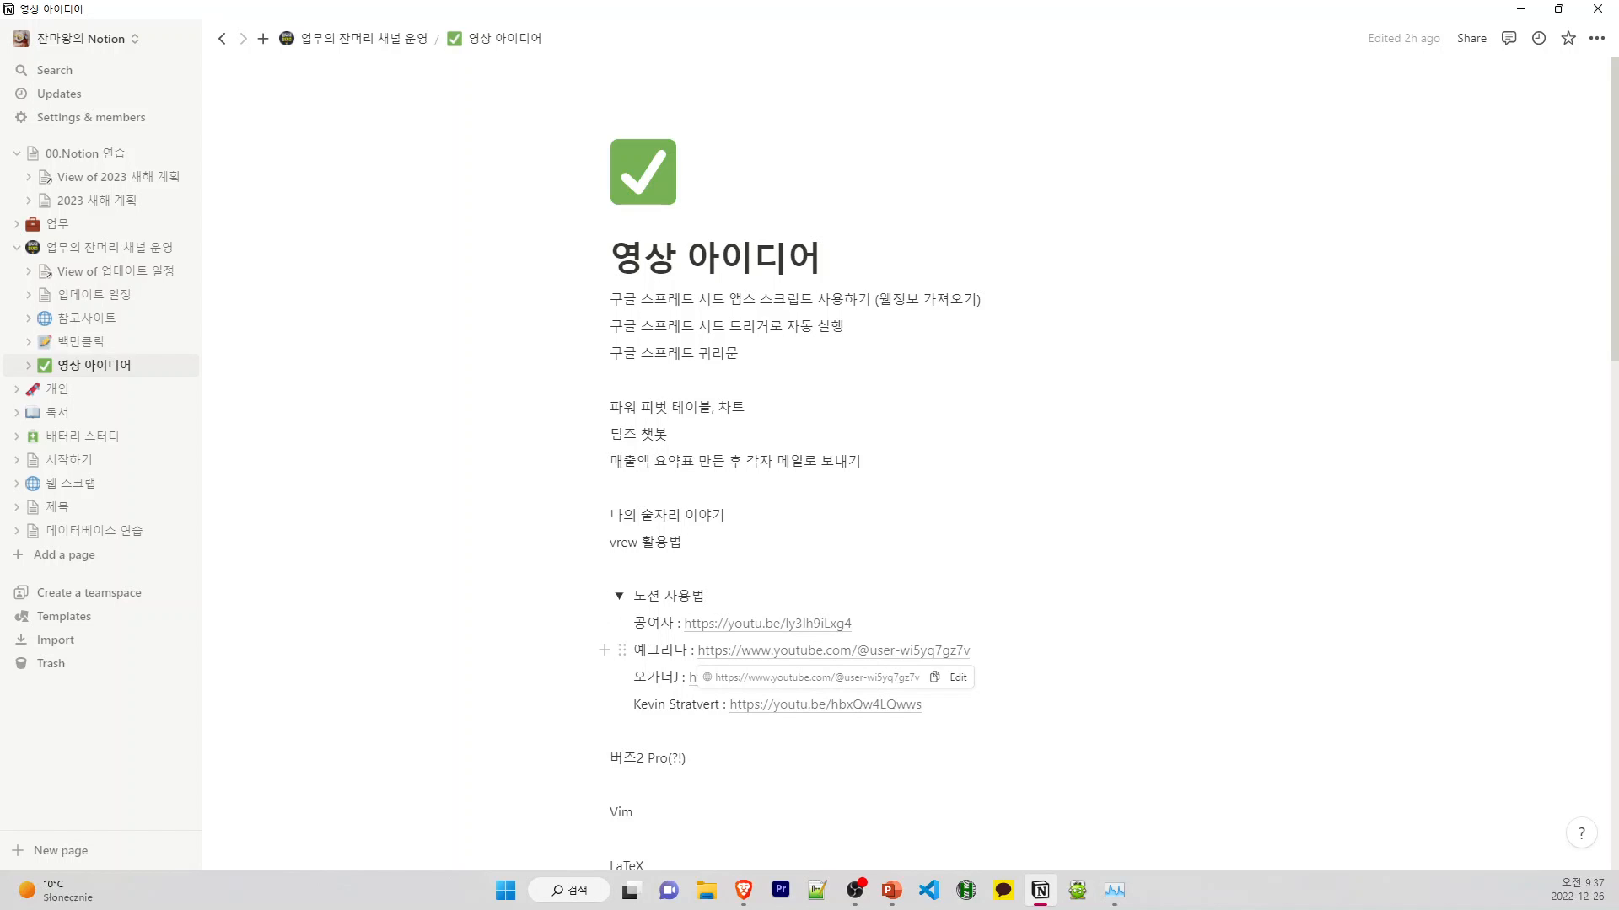
click(758, 660)
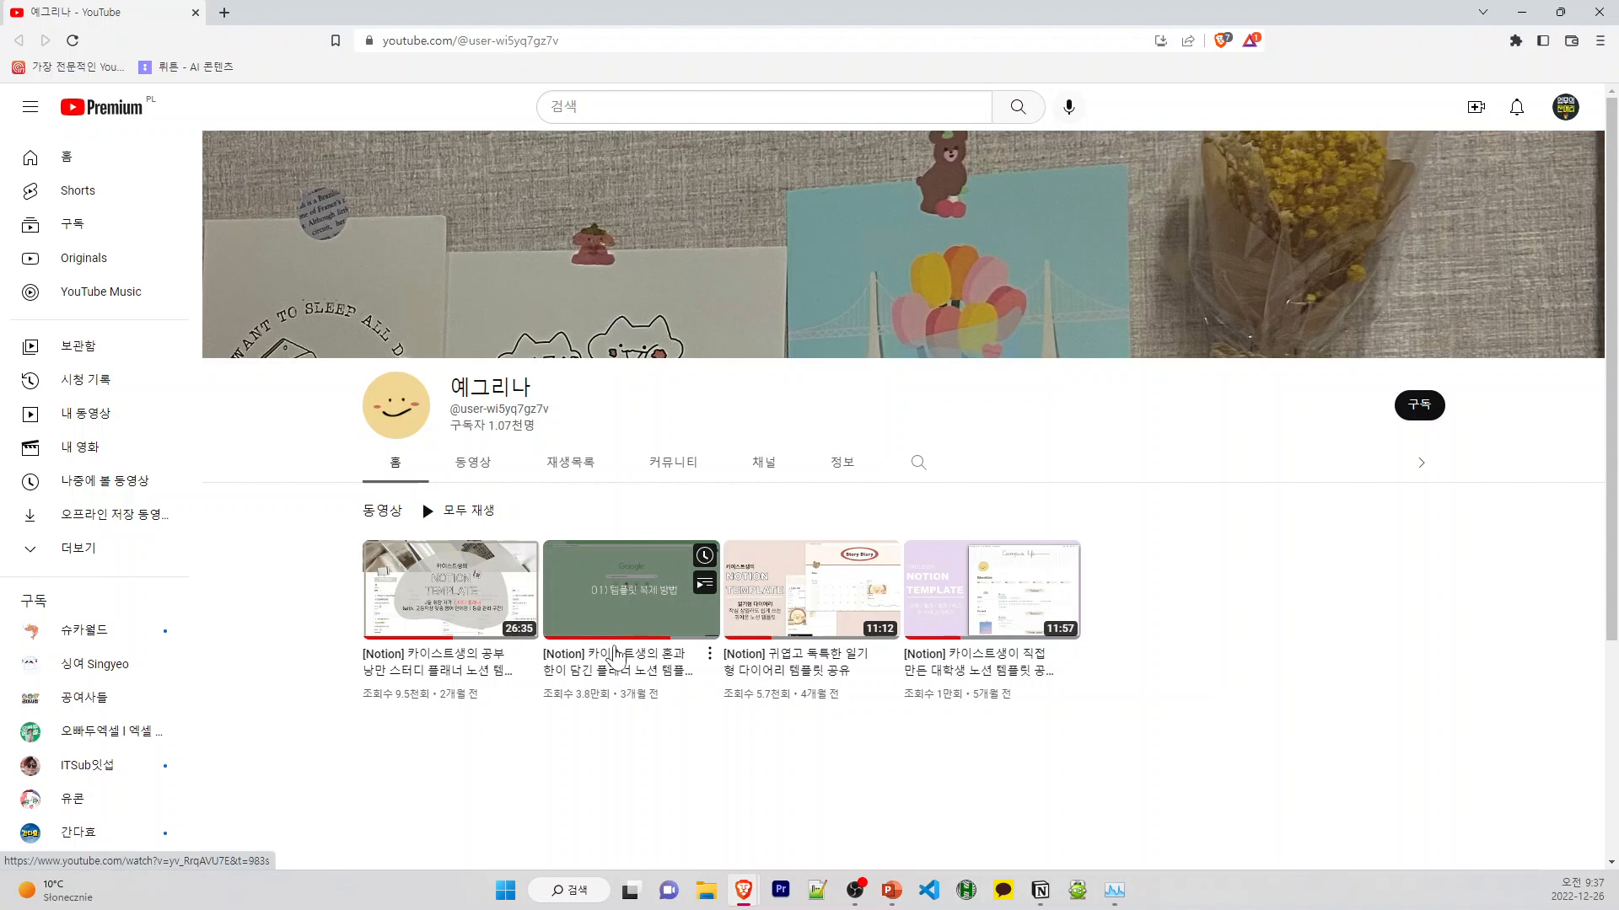
click(632, 624)
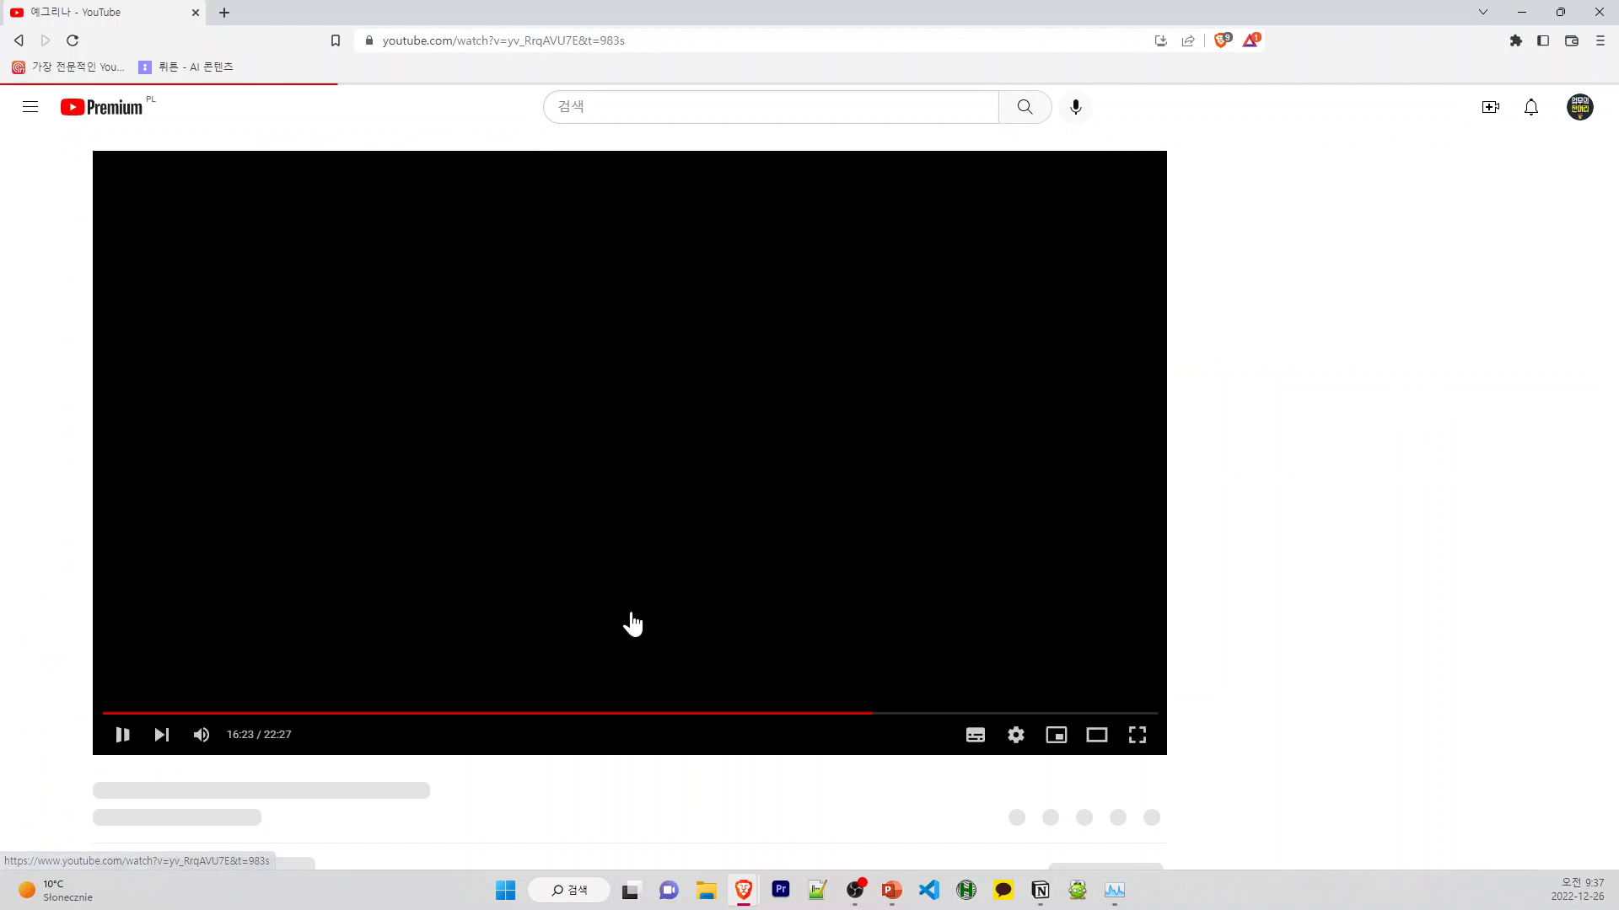
Look through the shared Planner template page, including its ROUTINE, TODAY, PROJECT, todo and calendar sections
scroll(505, 717, down, 6)
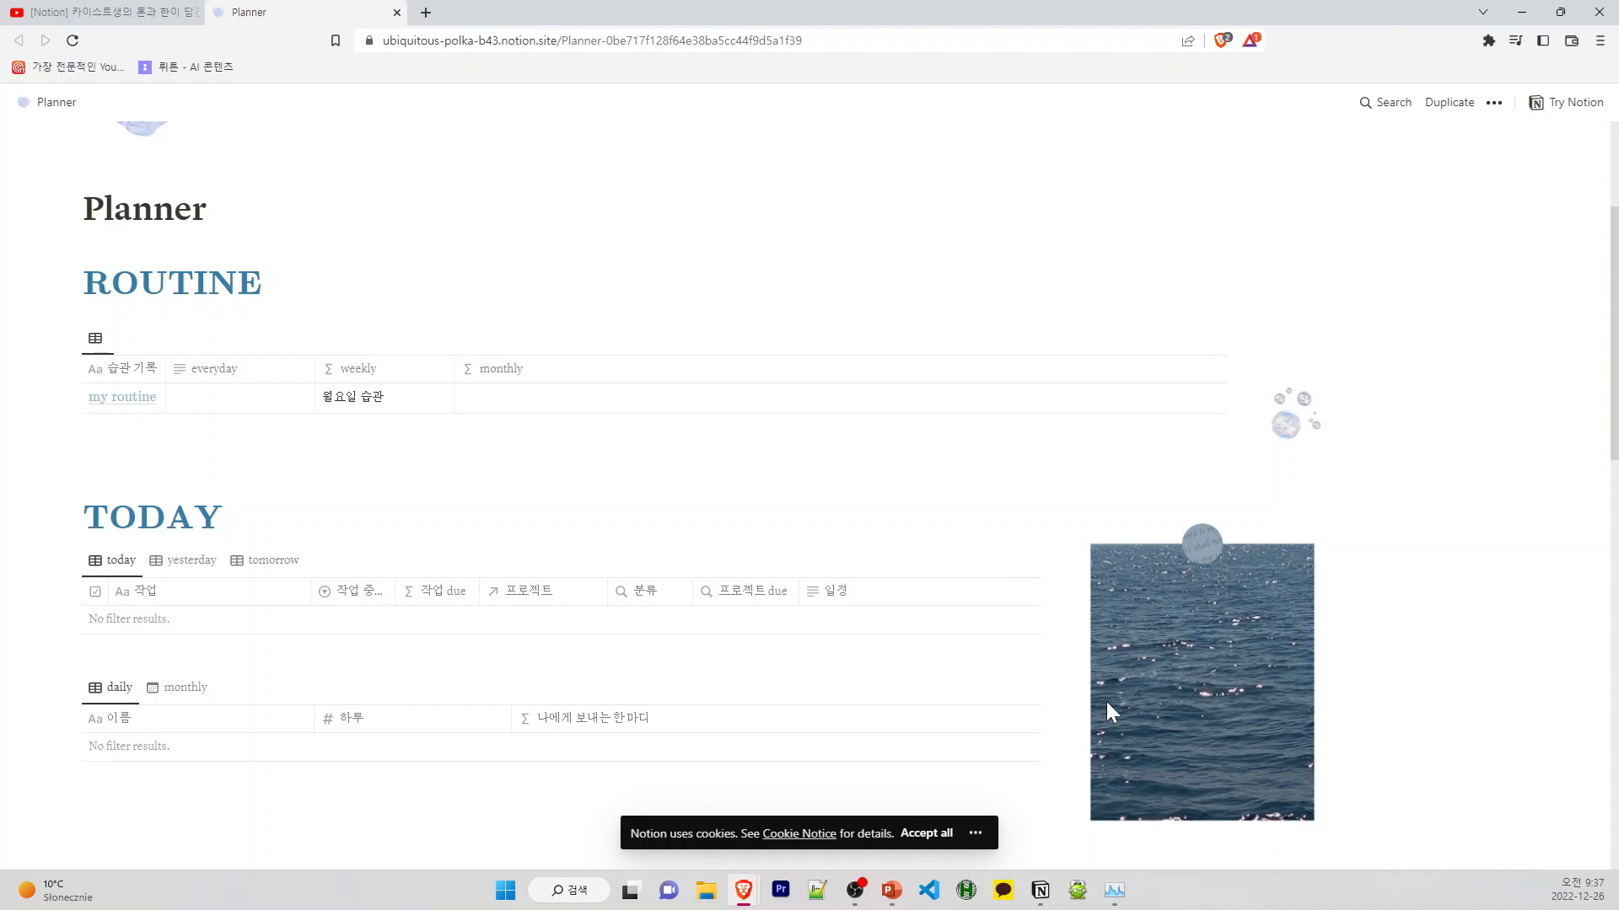
scroll(1106, 702, up, 1)
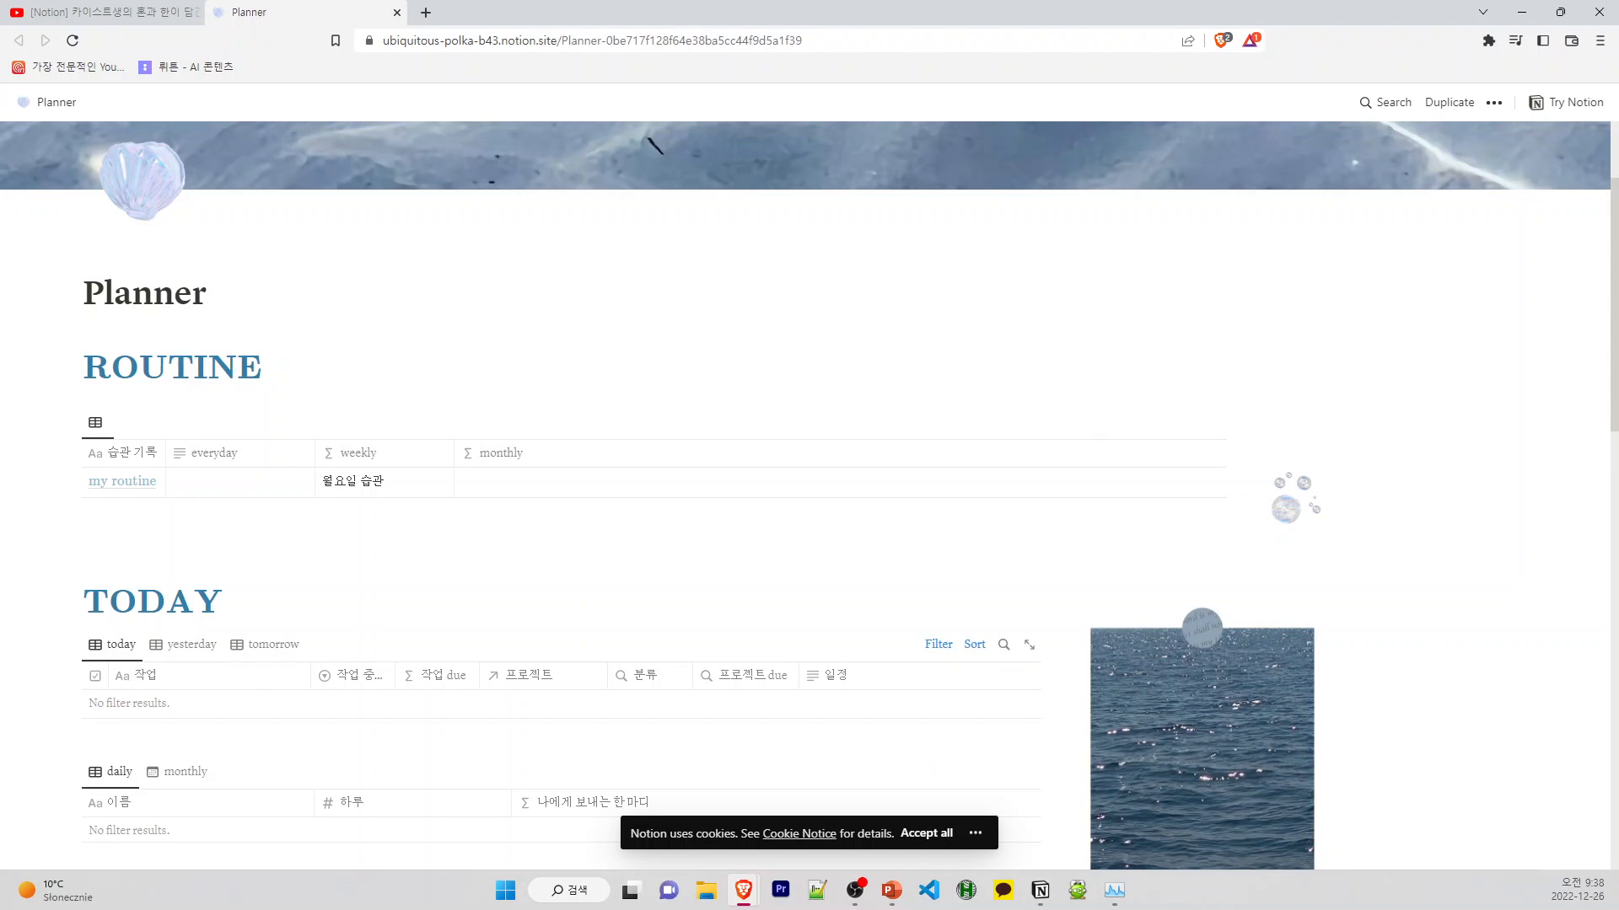
scroll(1106, 701, down, 5)
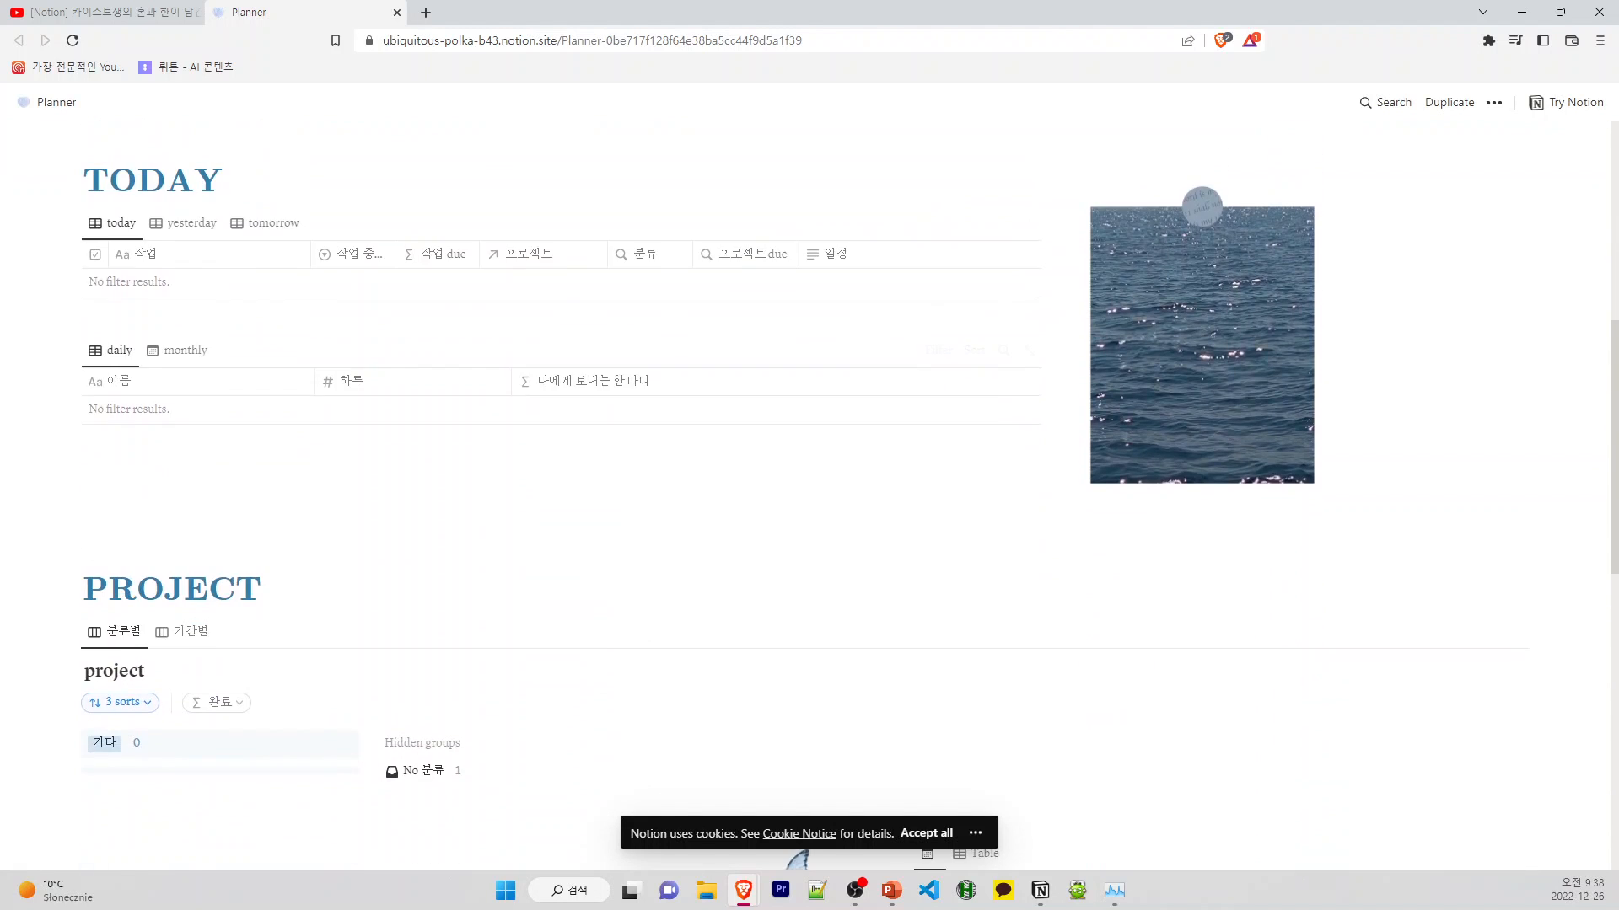
scroll(1111, 540, down, 6)
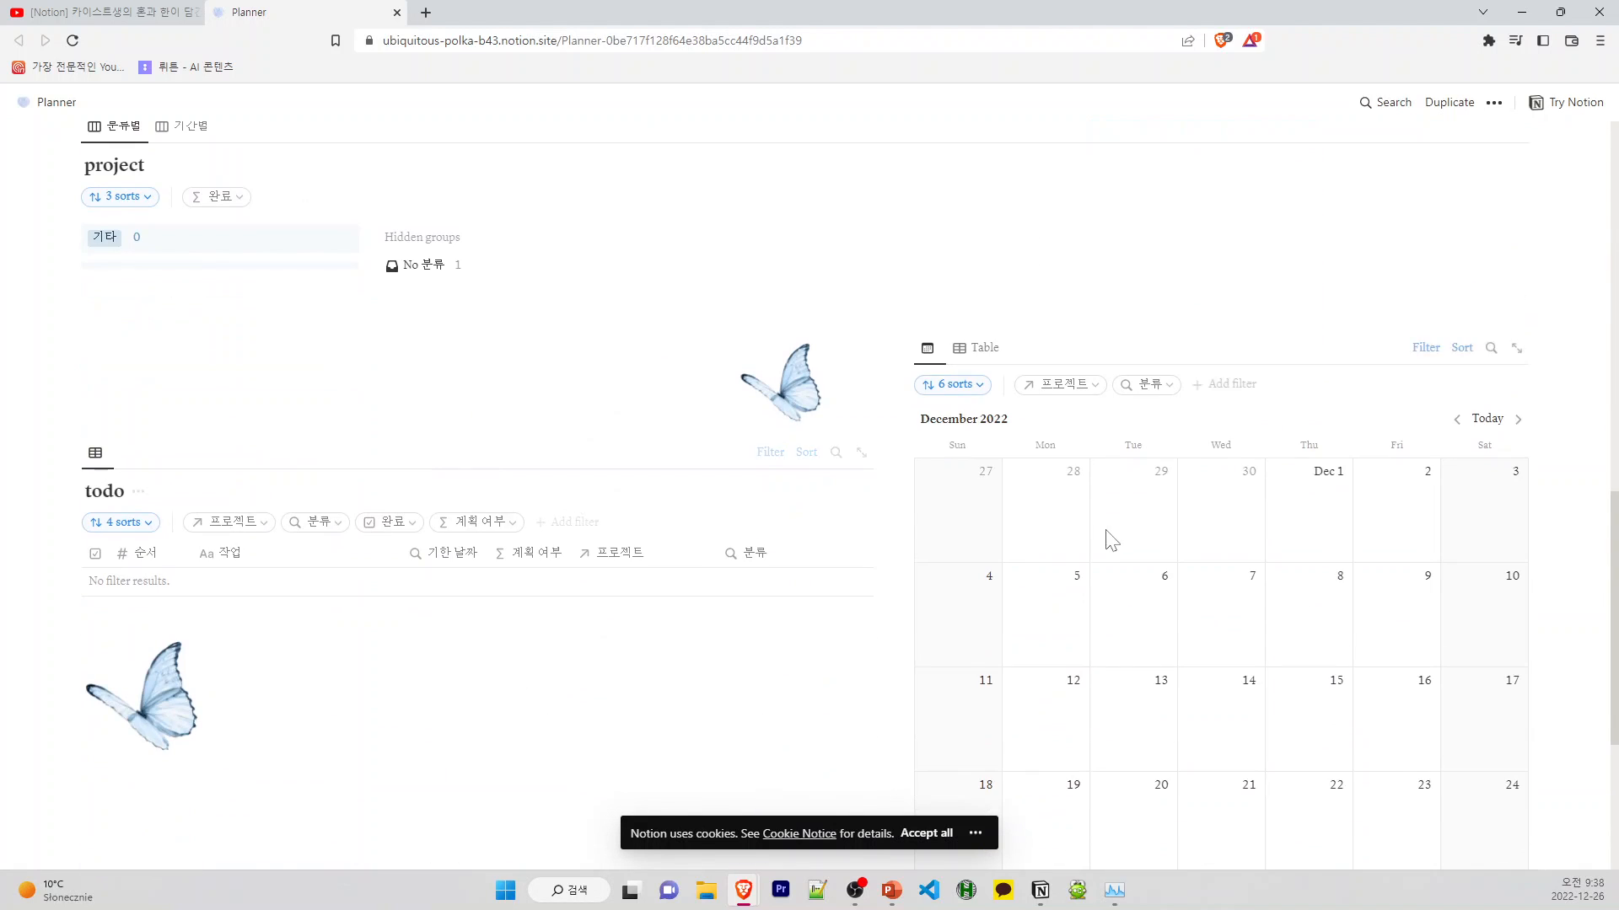
Review the remaining calendar area and the beginning of the Planner template page, and return to the video that shares it
scroll(1111, 540, down, 4)
scroll(1015, 559, up, 8)
scroll(850, 494, up, 8)
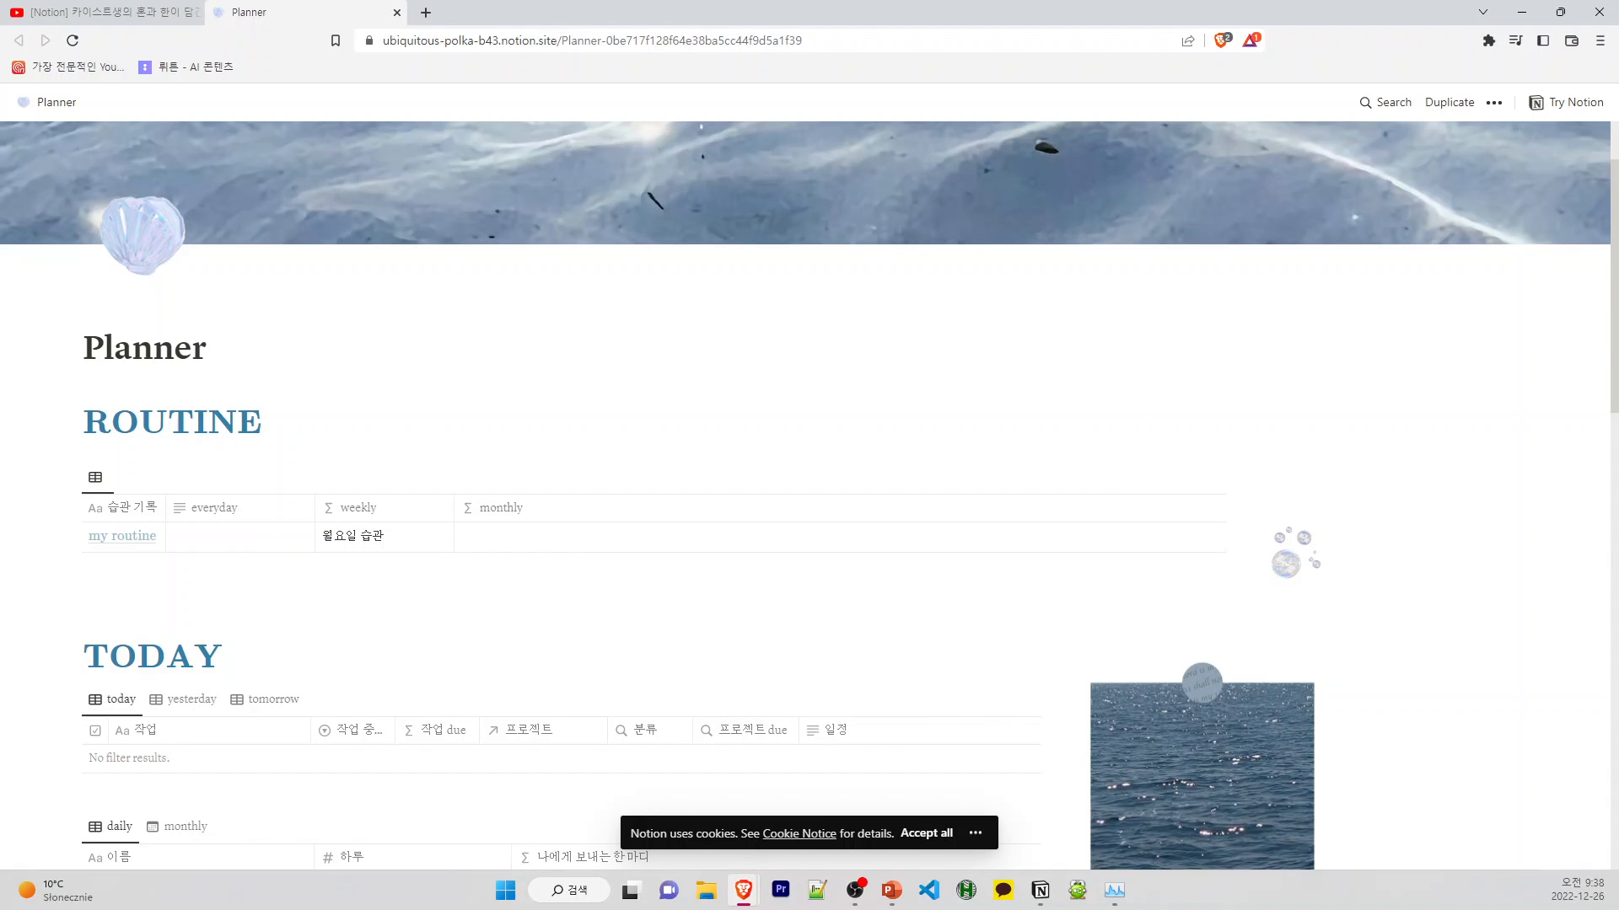
click(129, 12)
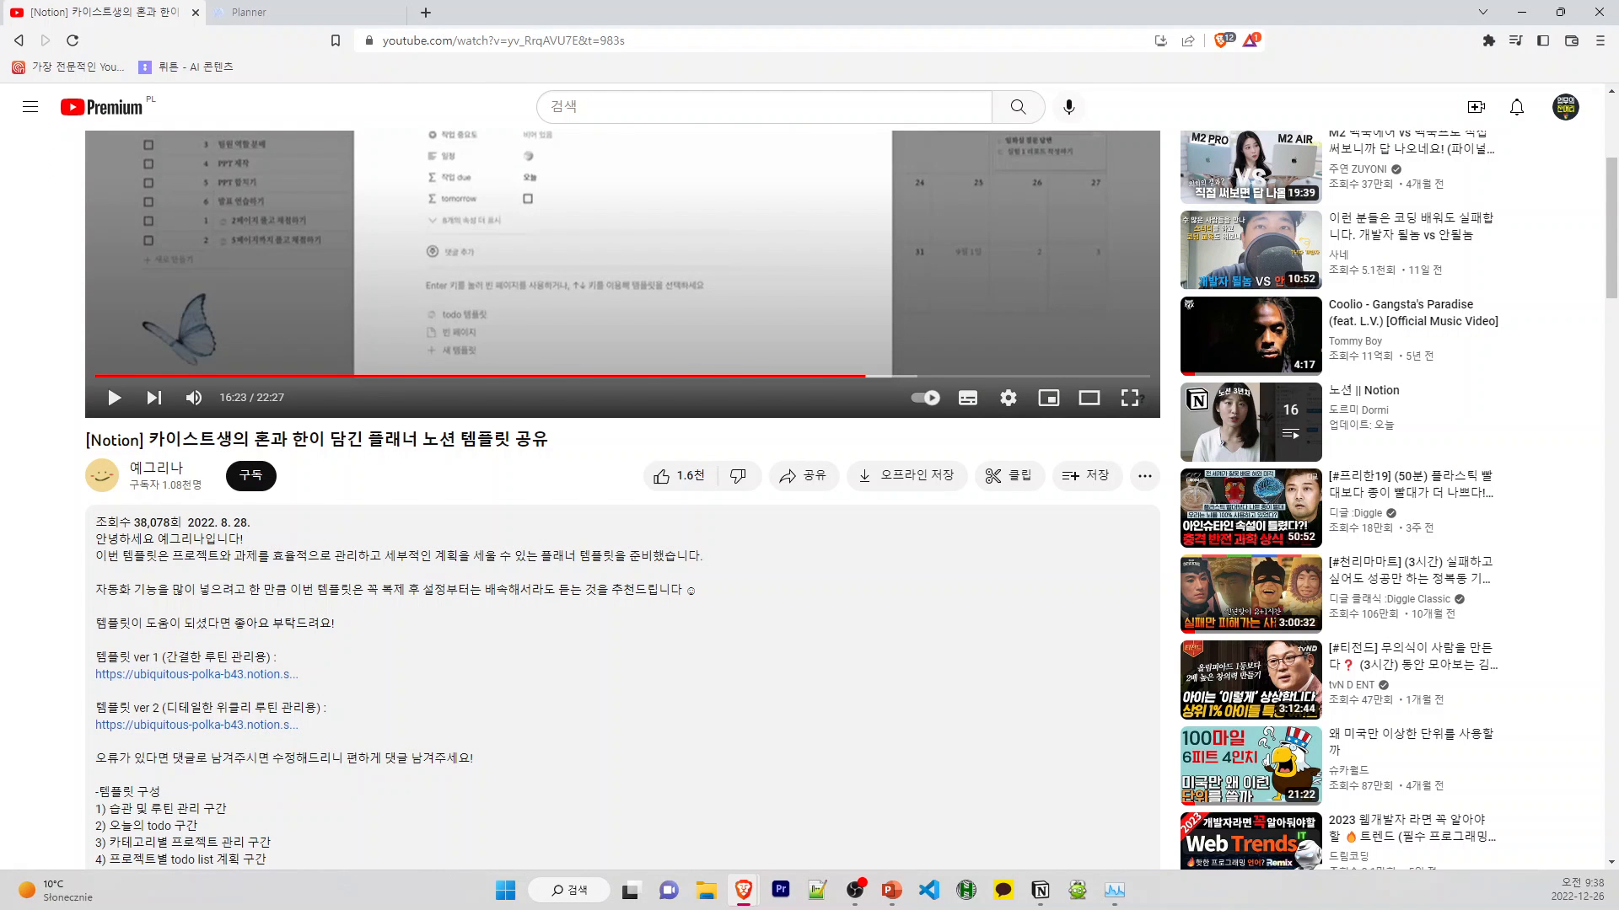
Switch to Notion, open the first video link under 노션 사용법, and follow the template link in the video's description
click(1045, 890)
click(717, 628)
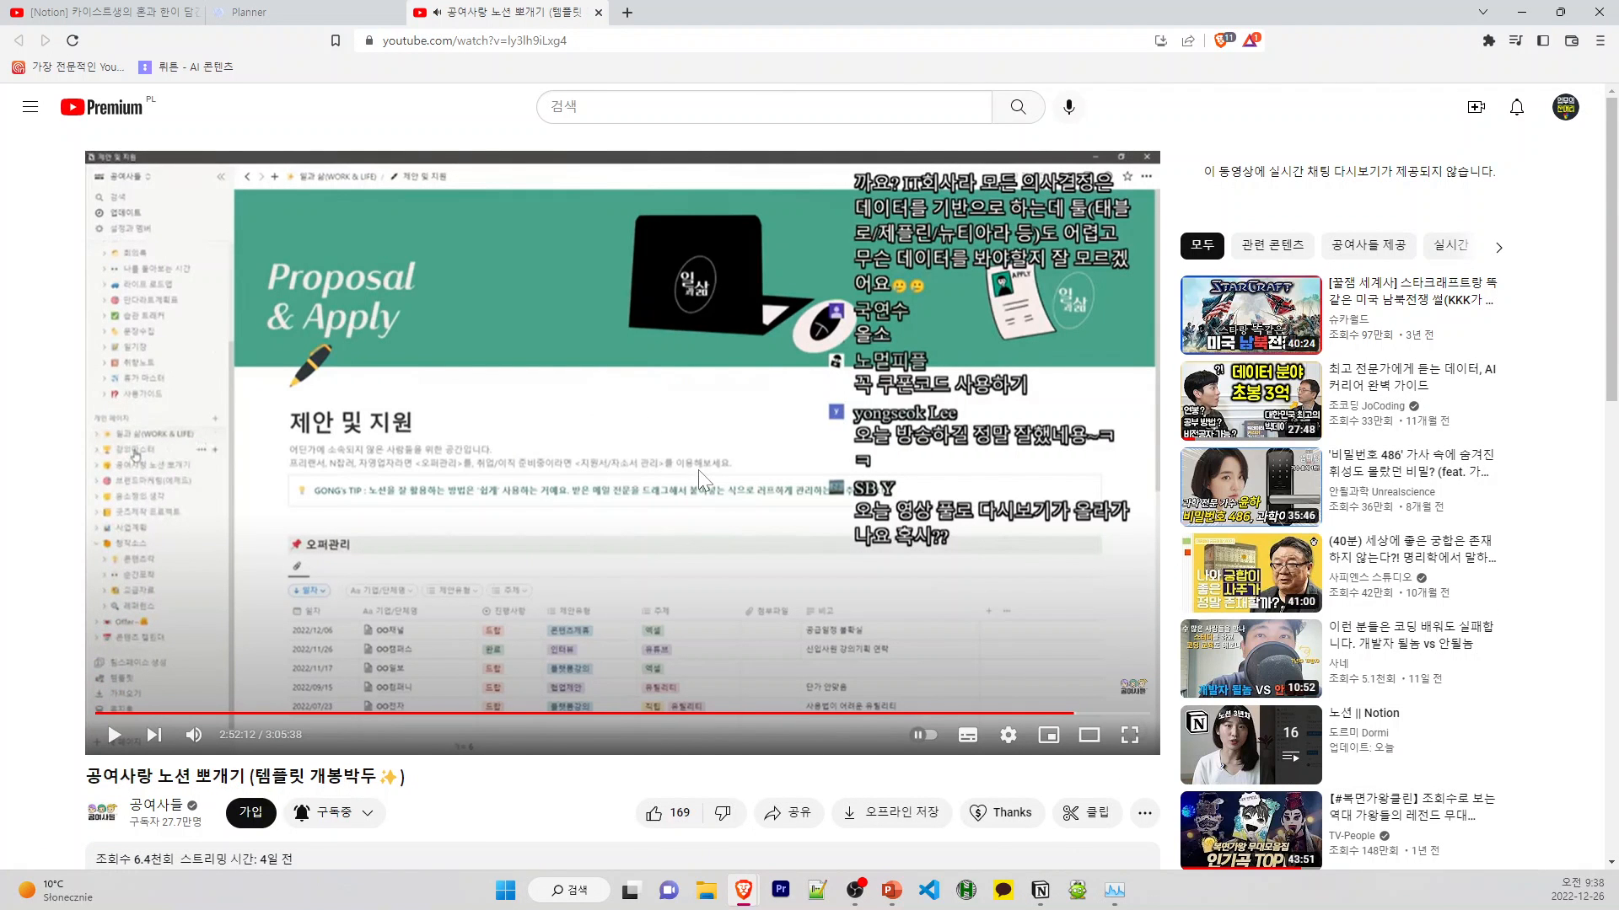
scroll(516, 519, down, 1)
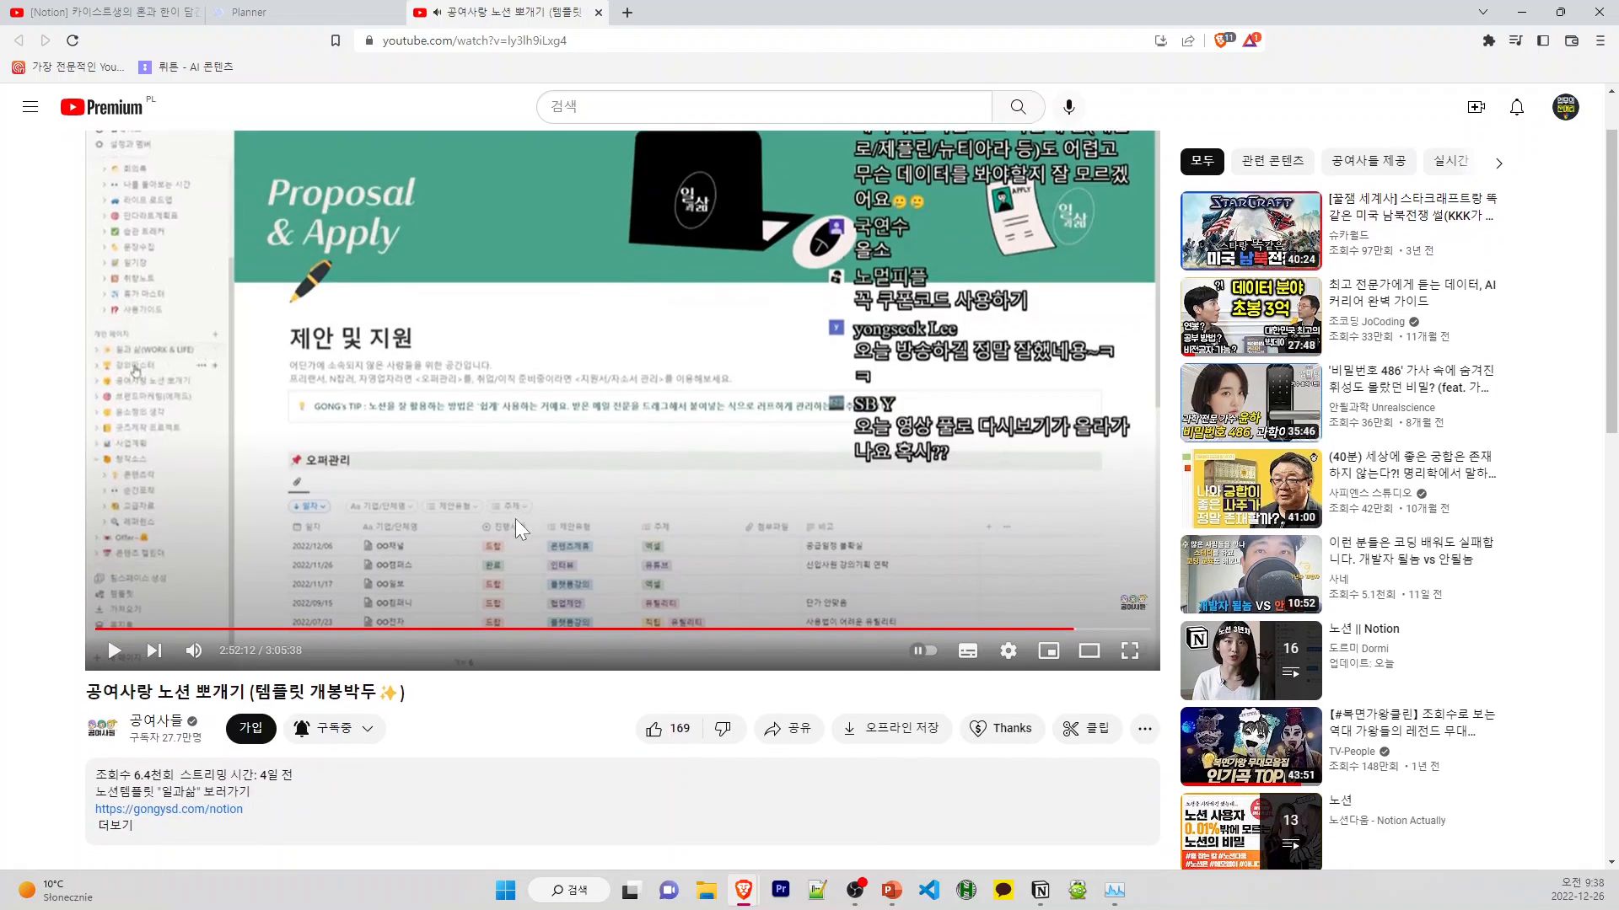
scroll(515, 519, down, 1)
click(179, 728)
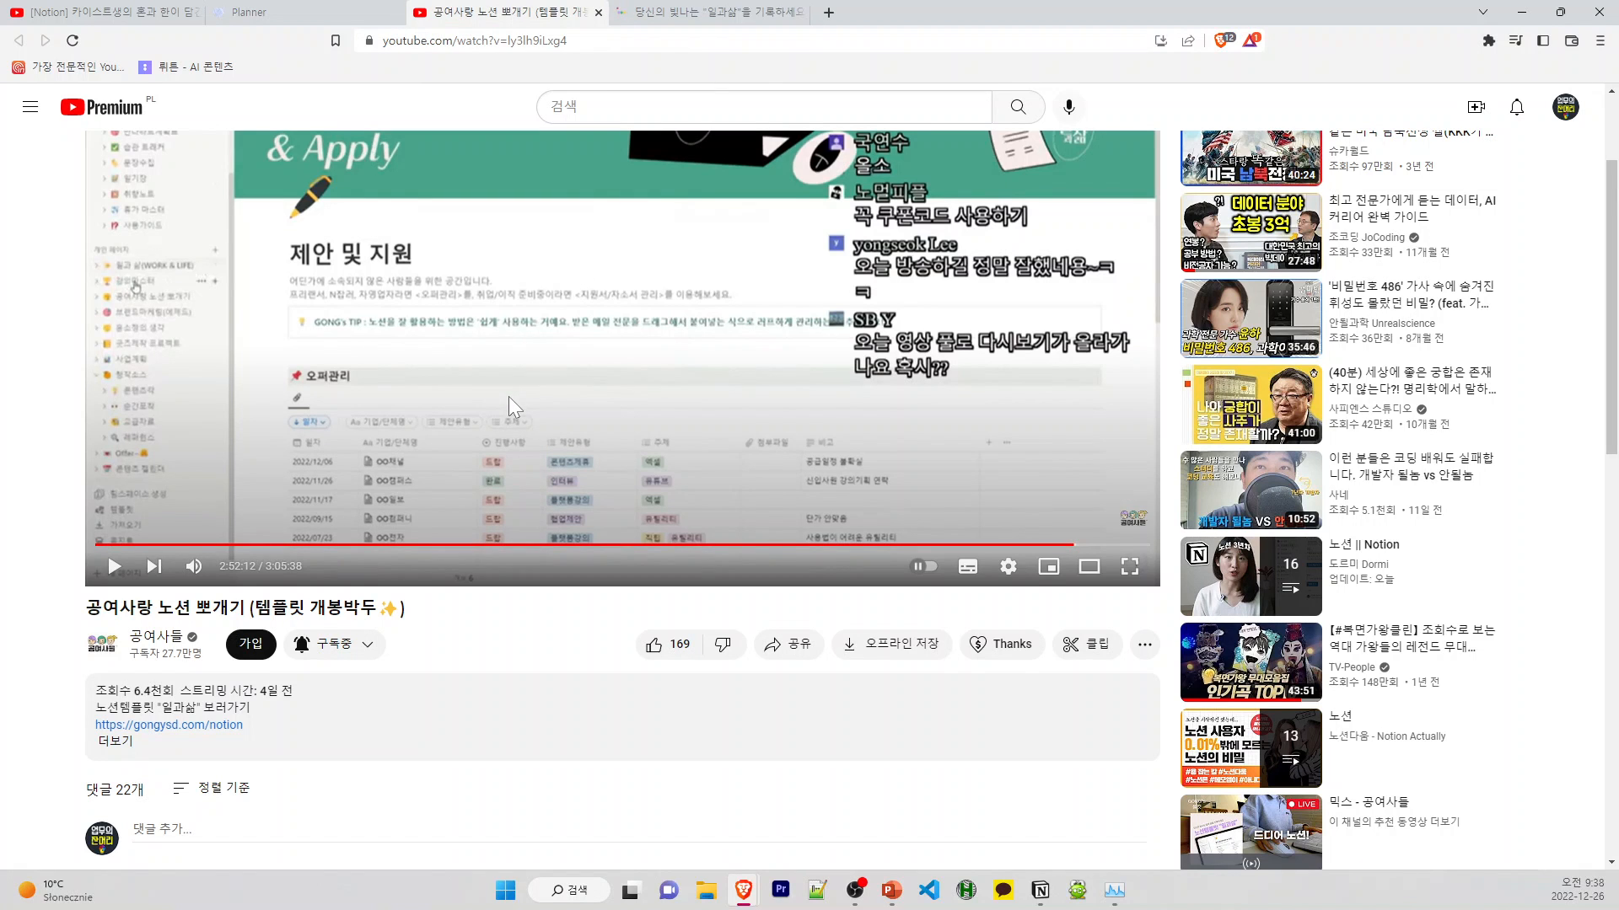
scroll(509, 396, up, 2)
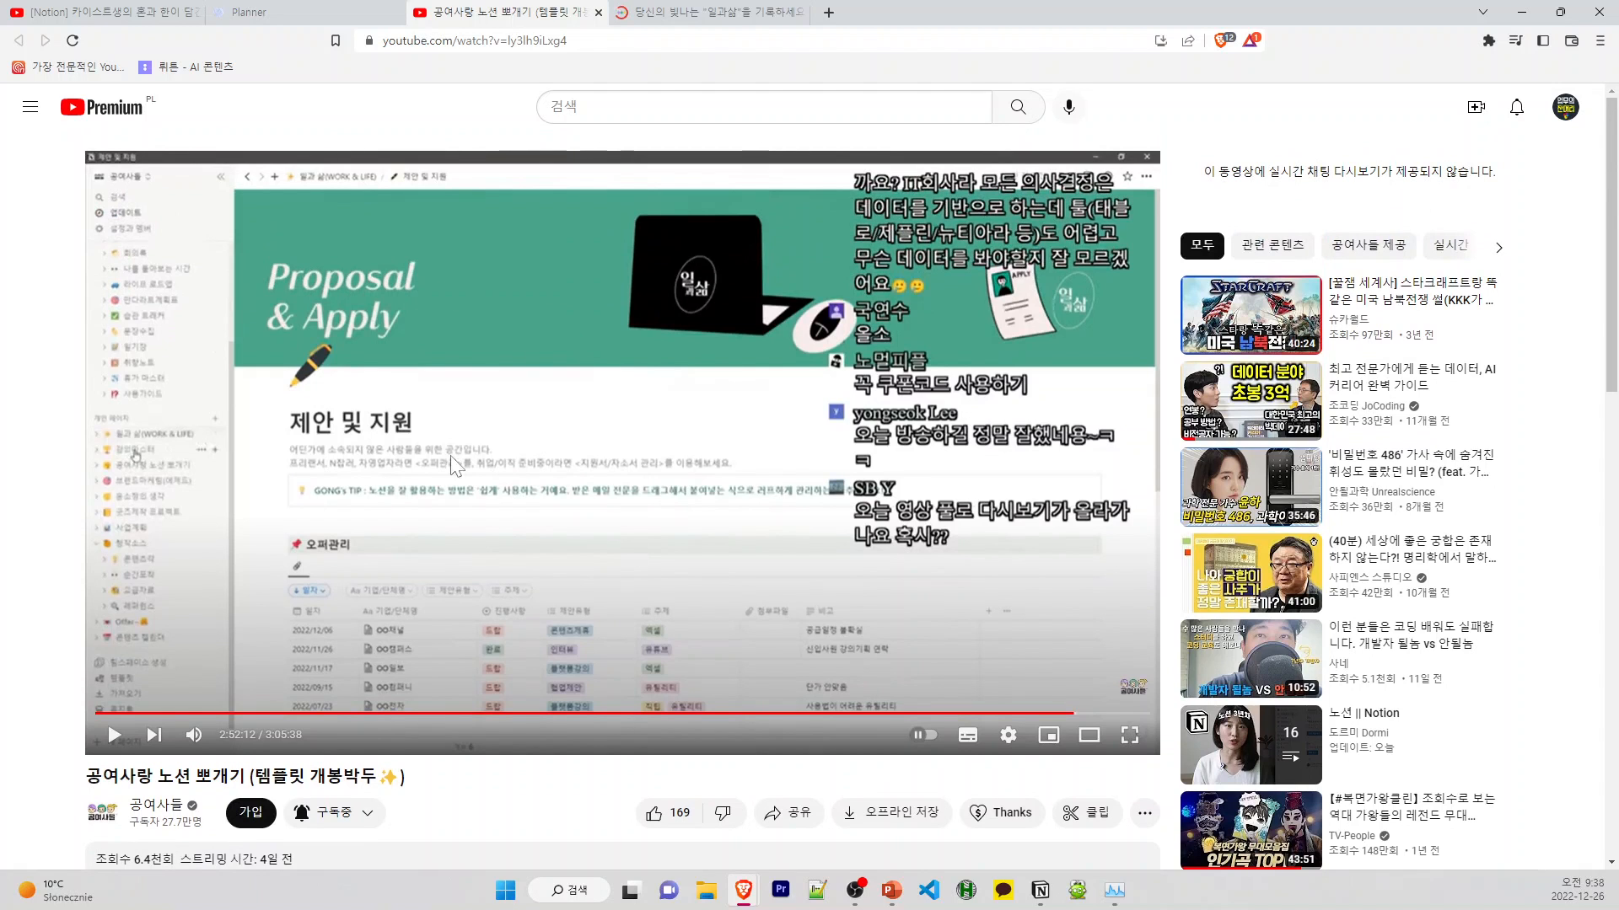
View the shop page of the 일과삶 Notion template, including its price and photo reviews
click(711, 14)
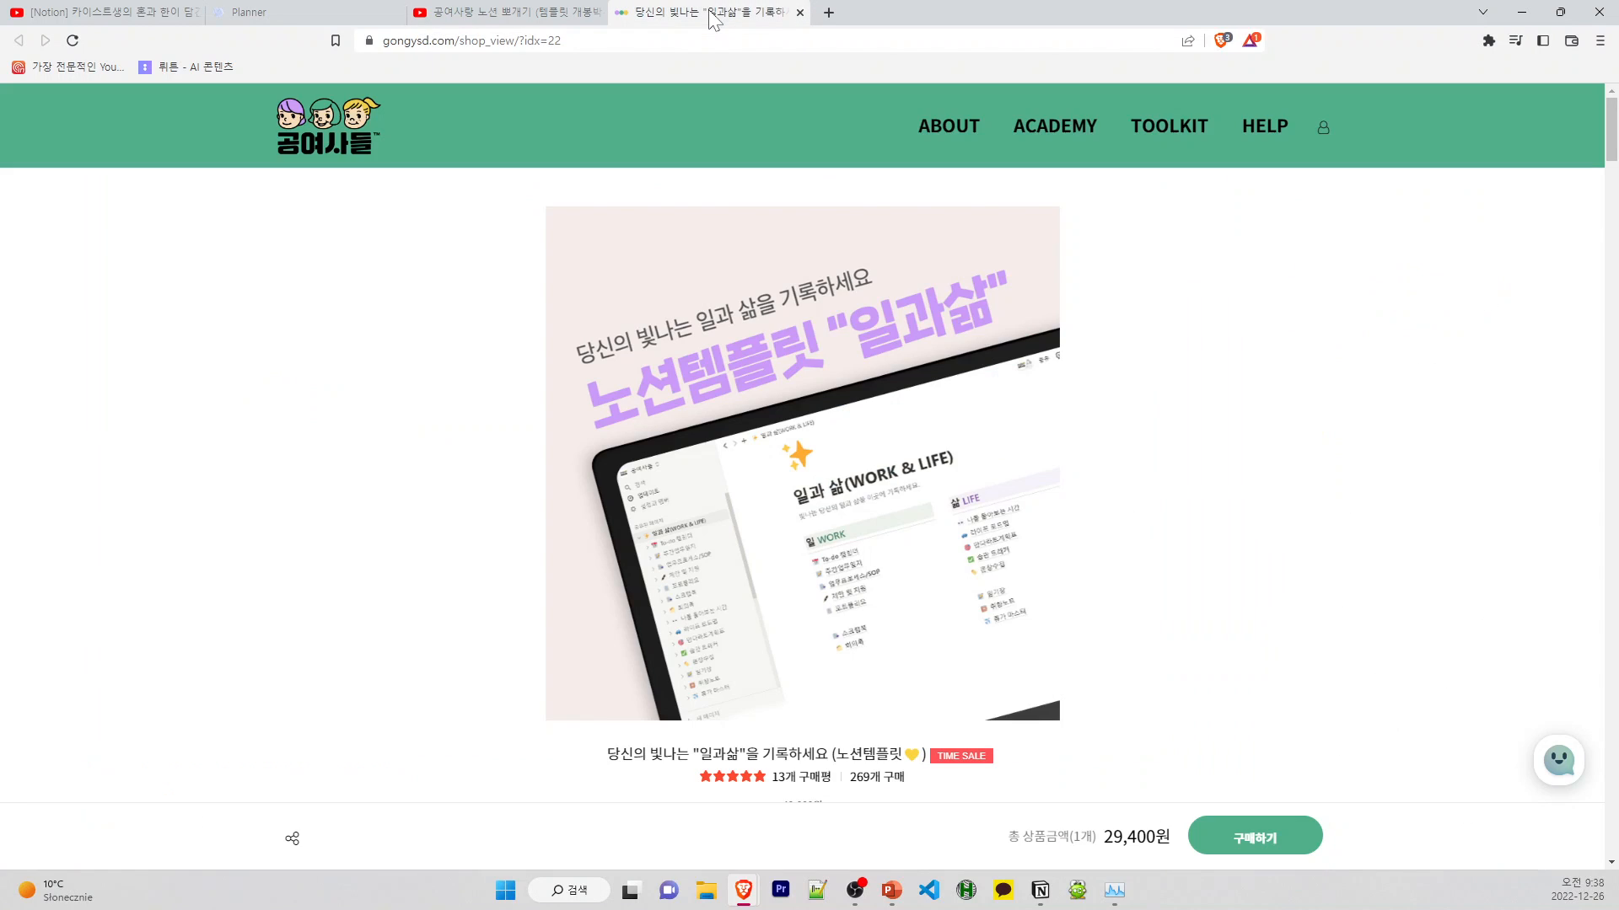
scroll(575, 445, down, 3)
scroll(576, 444, down, 4)
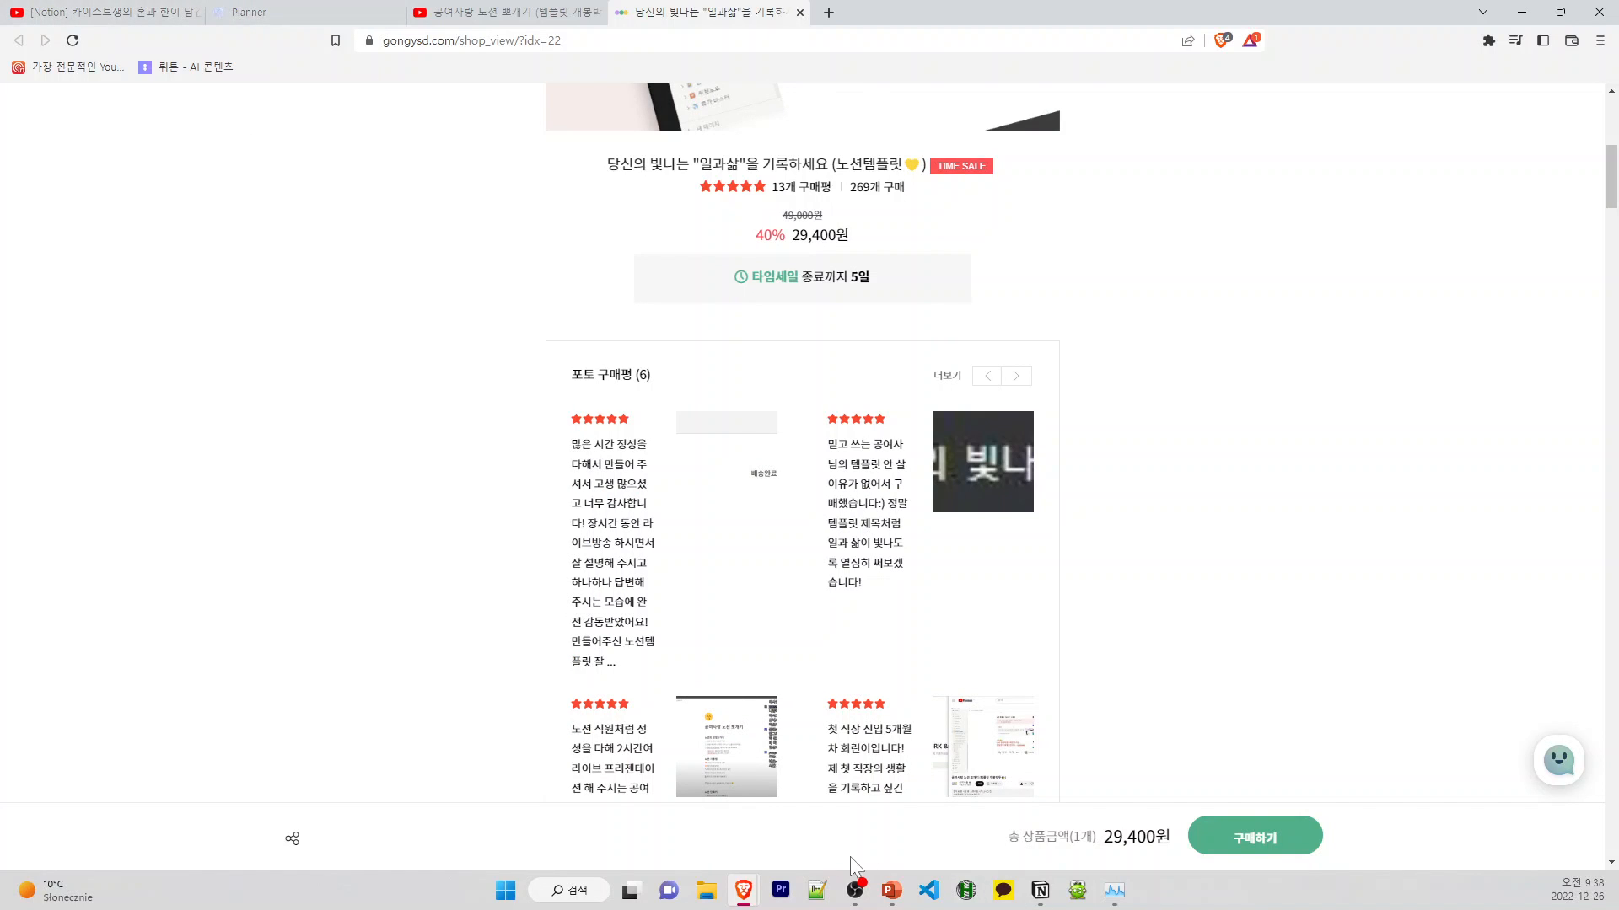
Switch to Notion, open the last video link under 노션 사용법, and pause the Notion beginner tutorial
click(745, 896)
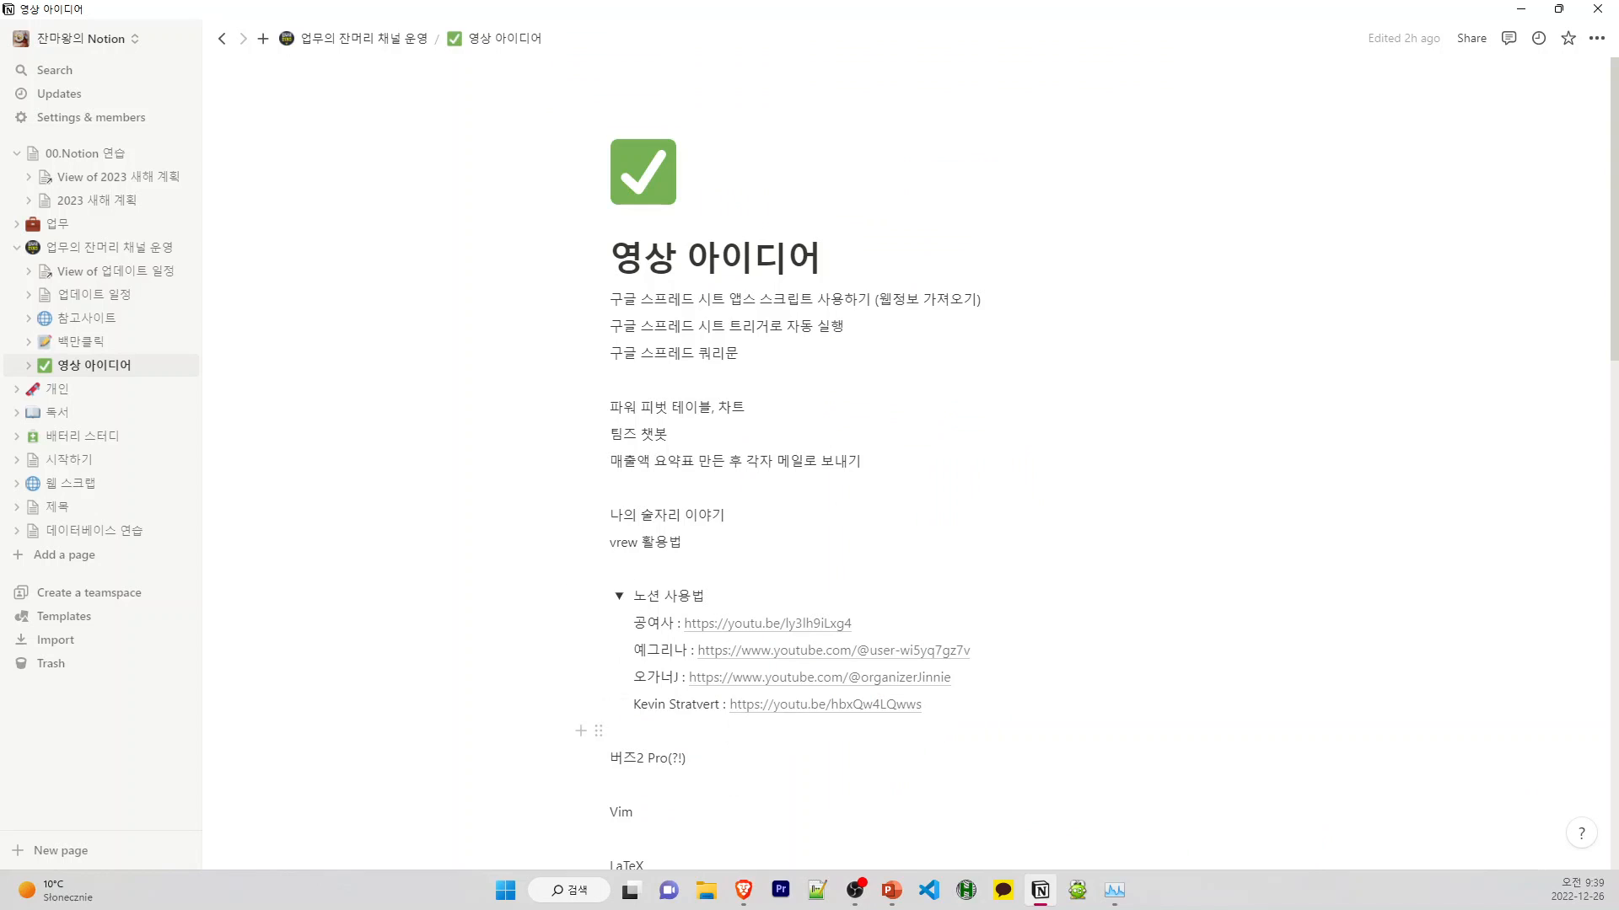
click(826, 707)
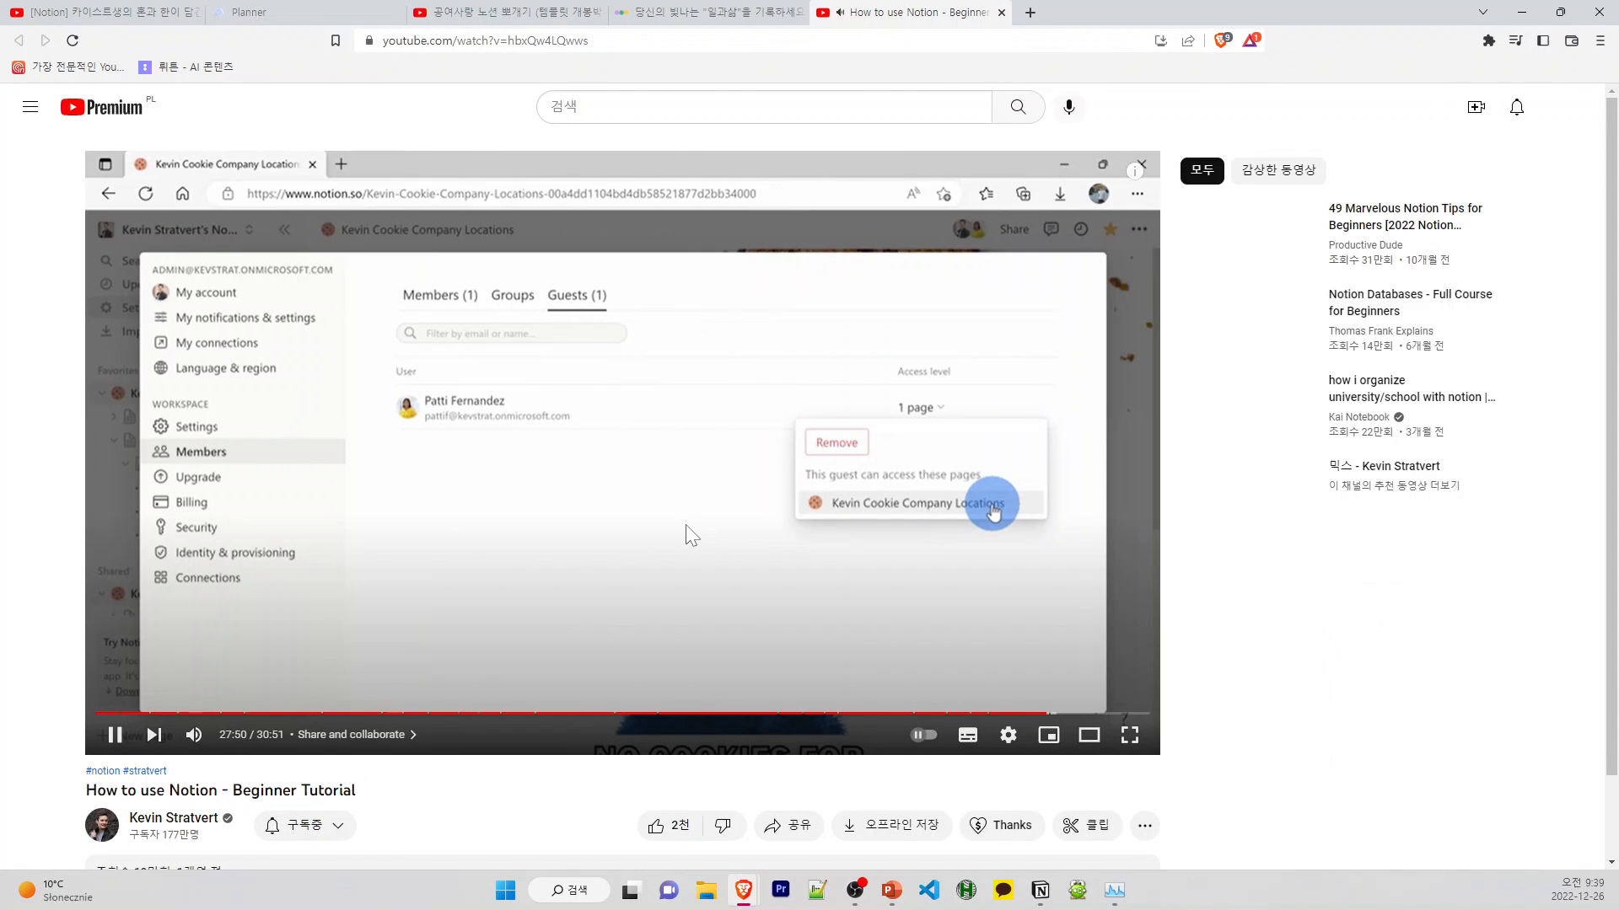
click(683, 525)
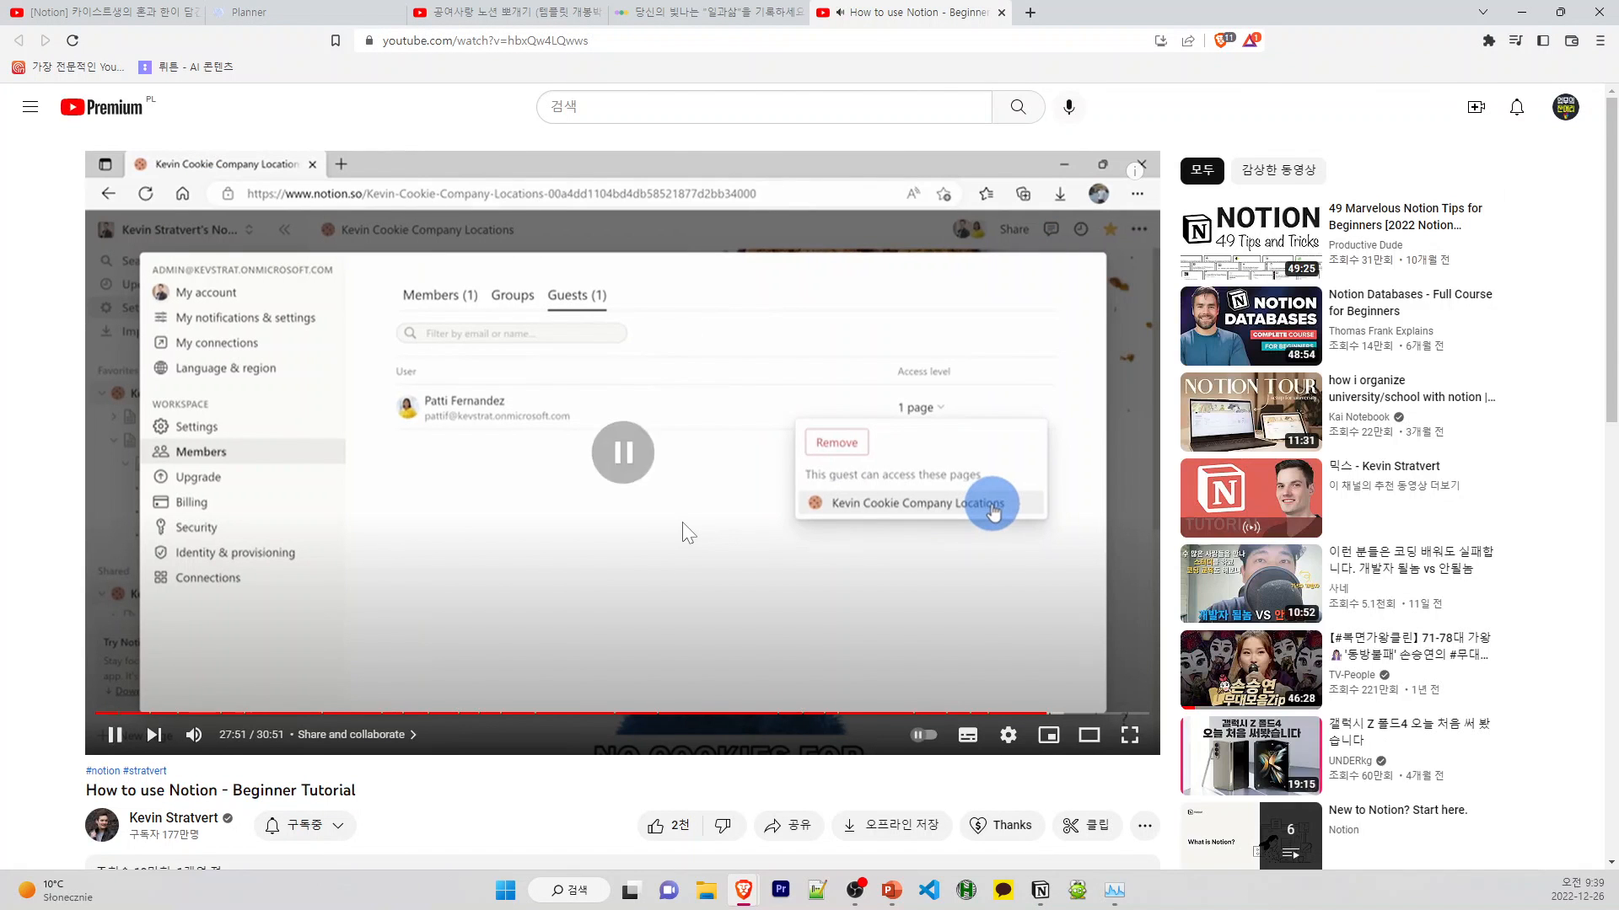